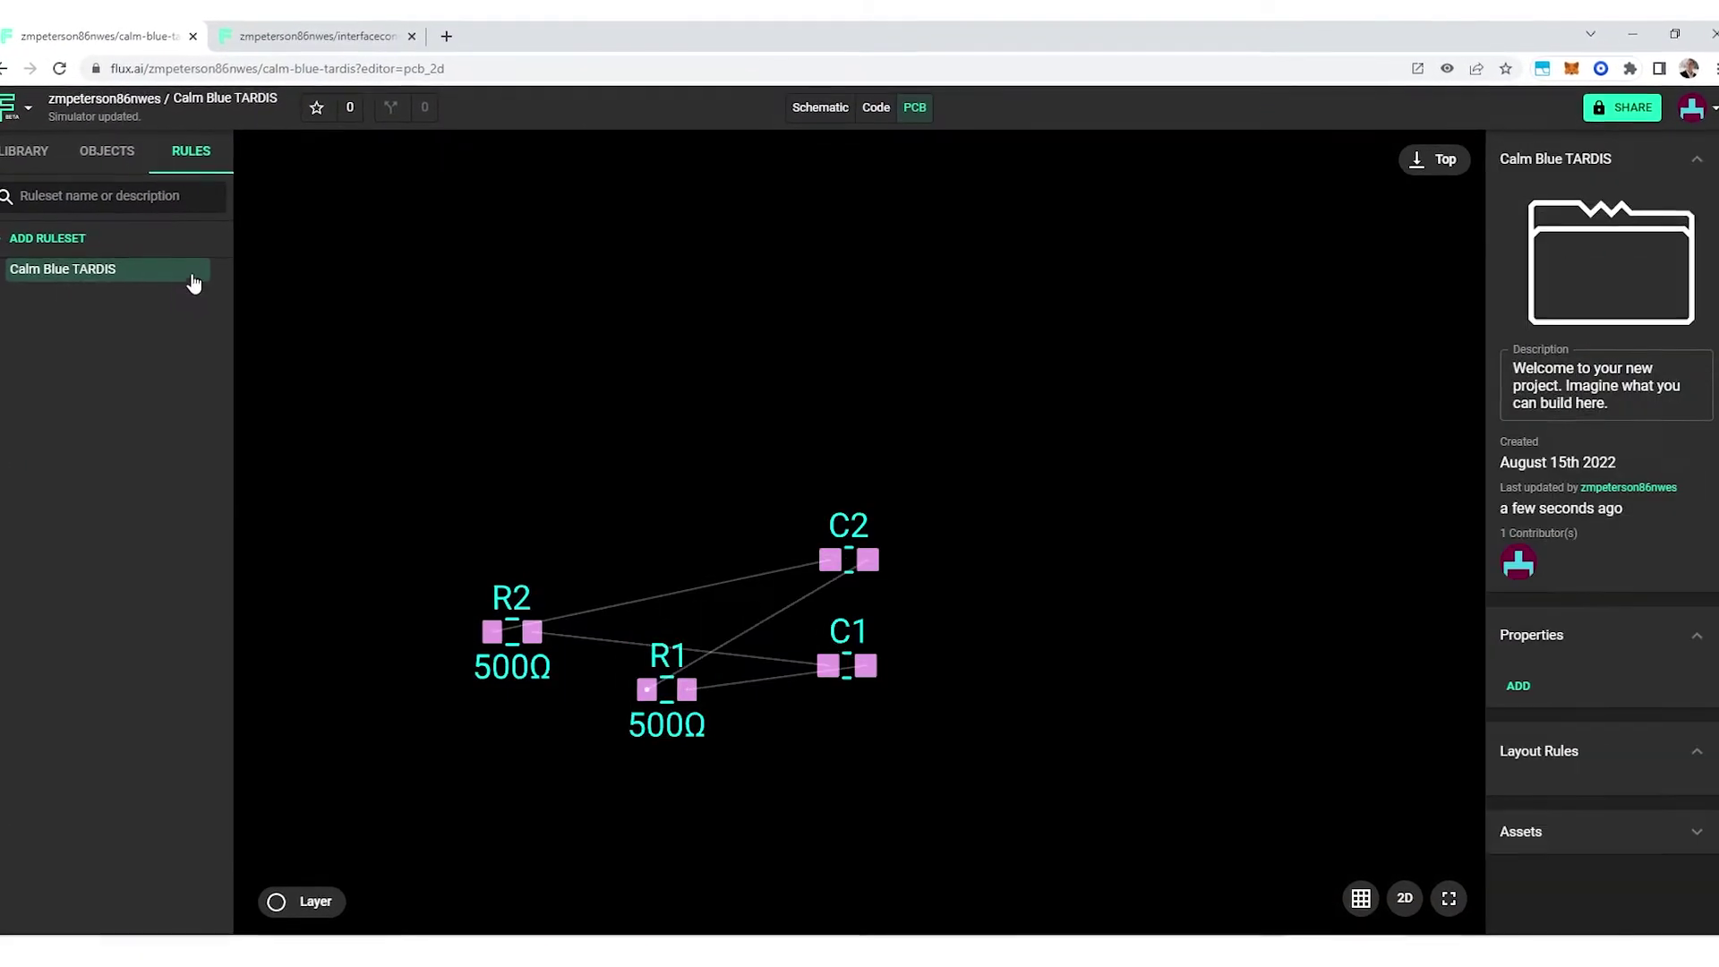
- Create a new ruleset whose selector targets #R1 and #R2
{"action": "left_click", "coordinate": [192, 277]}
{"action": "left_click", "coordinate": [1593, 488]}
{"action": "type", "text": "#R1, #R2"}
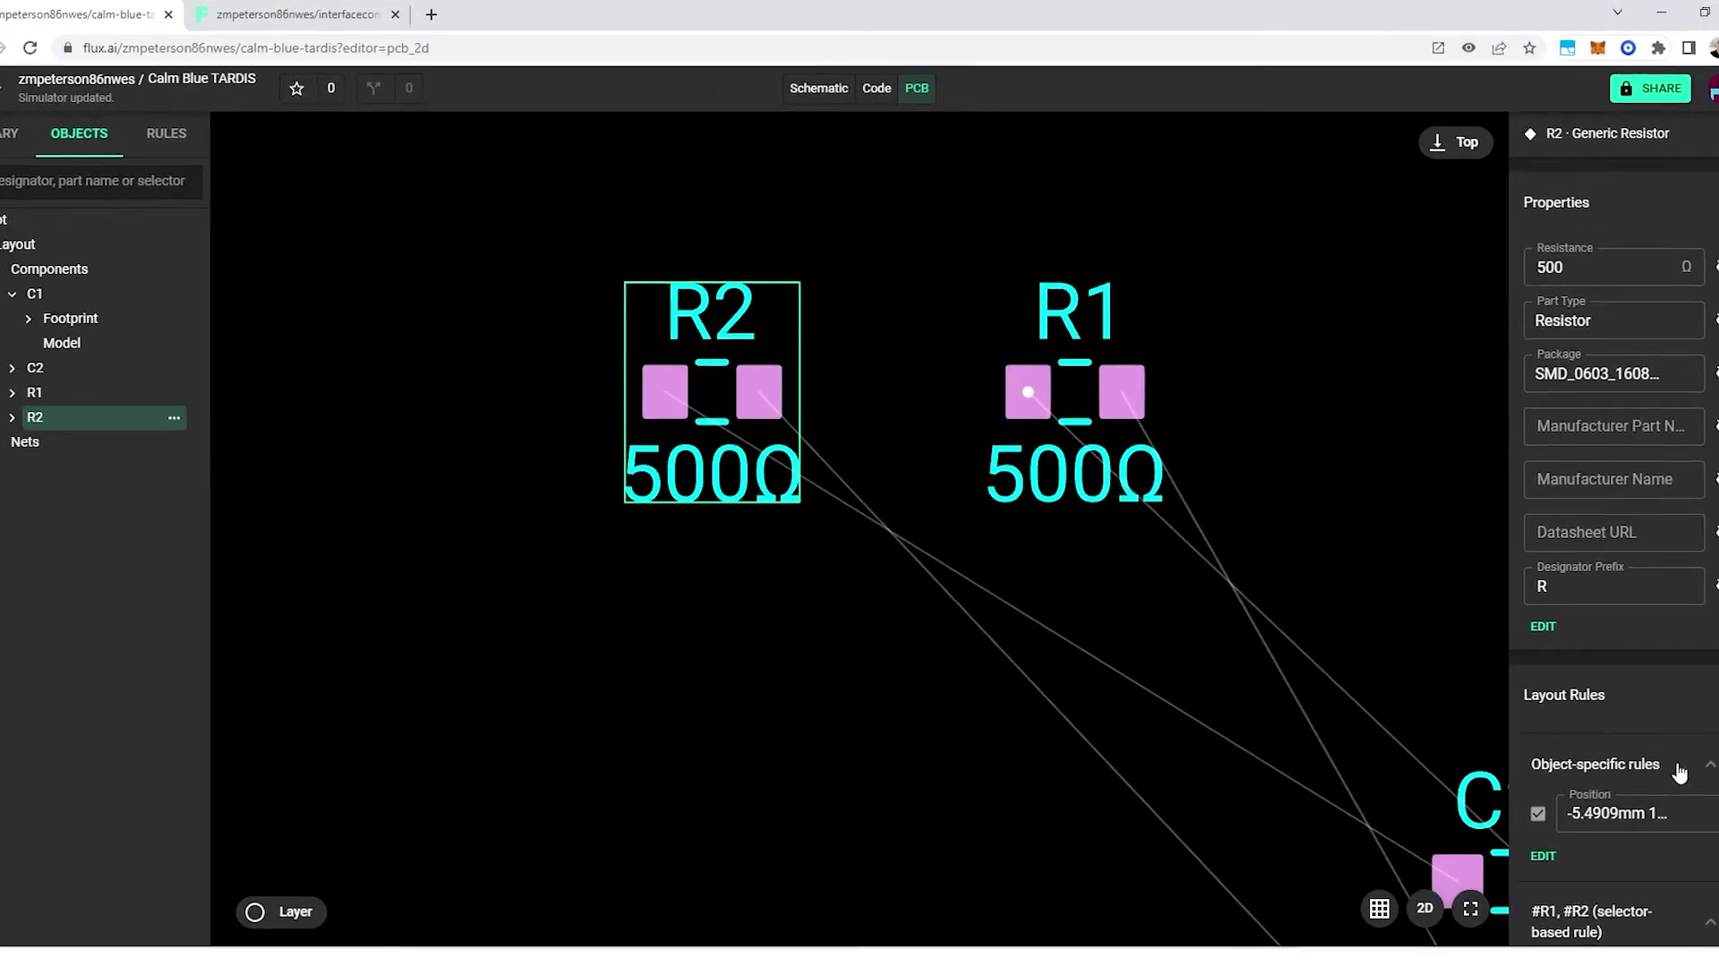
{"action": "scroll", "coordinate": [1590, 757], "scroll_direction": "down", "scroll_amount": 3}
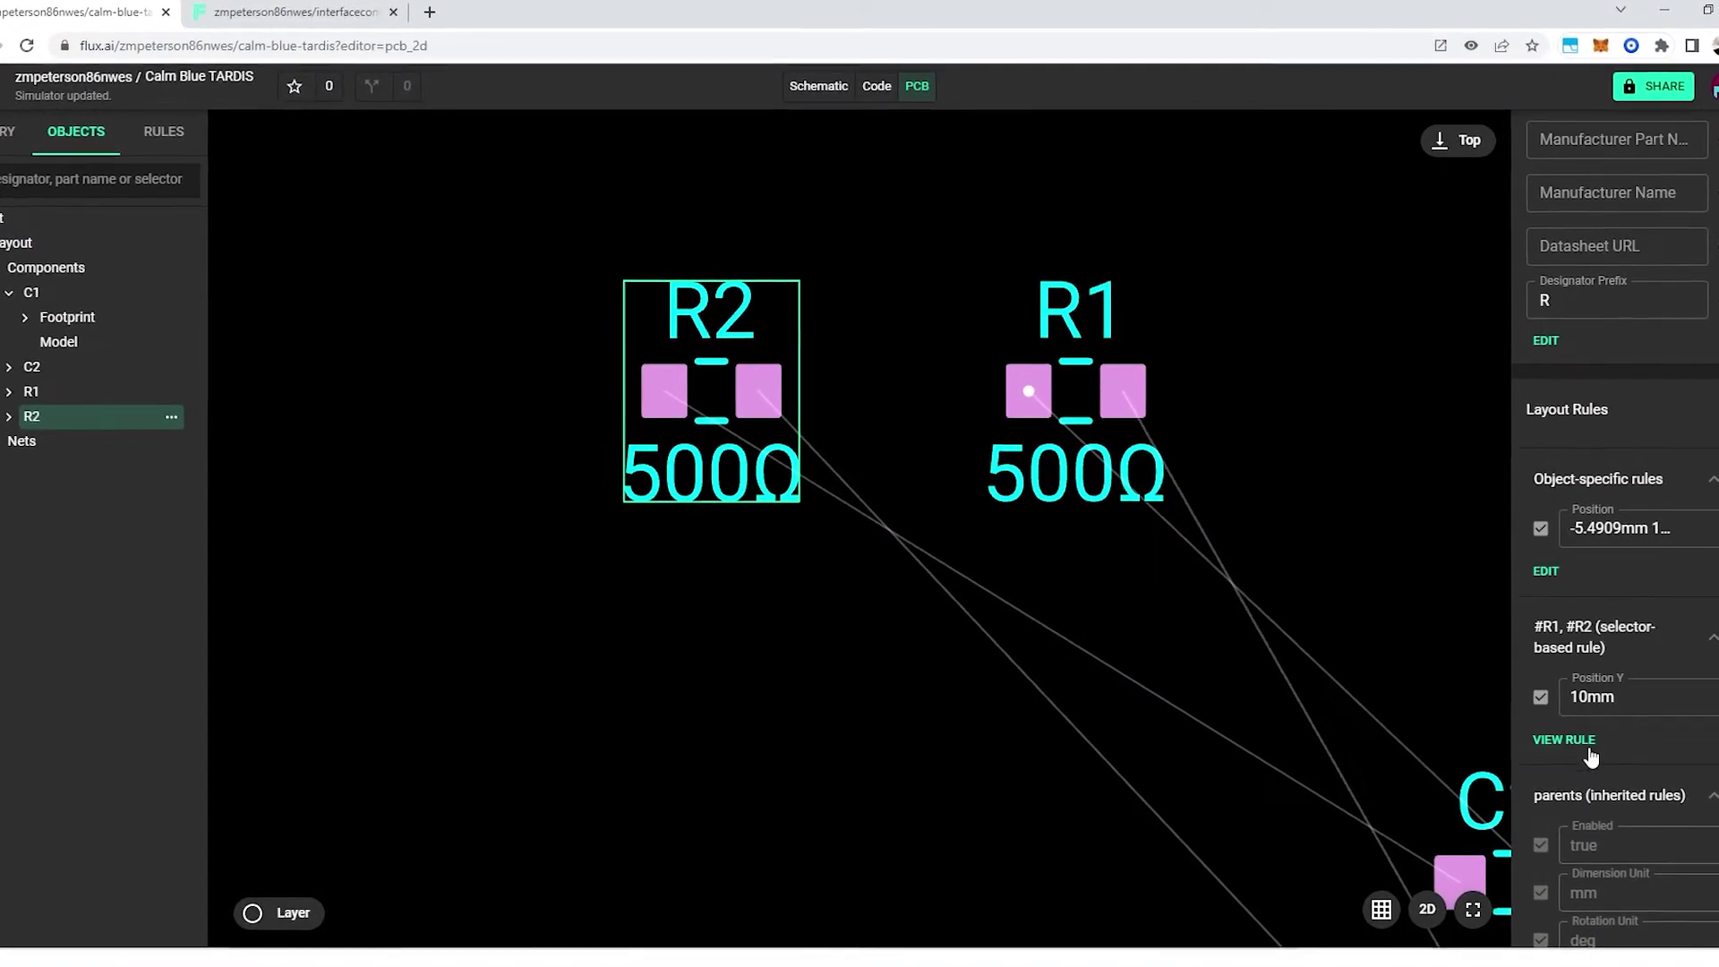
- Add a Thermal Relief Conductor Width rule to R2, then start a bent trace from R2's right pad
{"action": "left_click", "coordinate": [1545, 570]}
{"action": "left_click", "coordinate": [1540, 562]}
{"action": "scroll", "coordinate": [683, 636], "scroll_direction": "down", "scroll_amount": 3}
{"action": "left_click", "coordinate": [683, 637]}
{"action": "left_click", "coordinate": [1110, 776]}
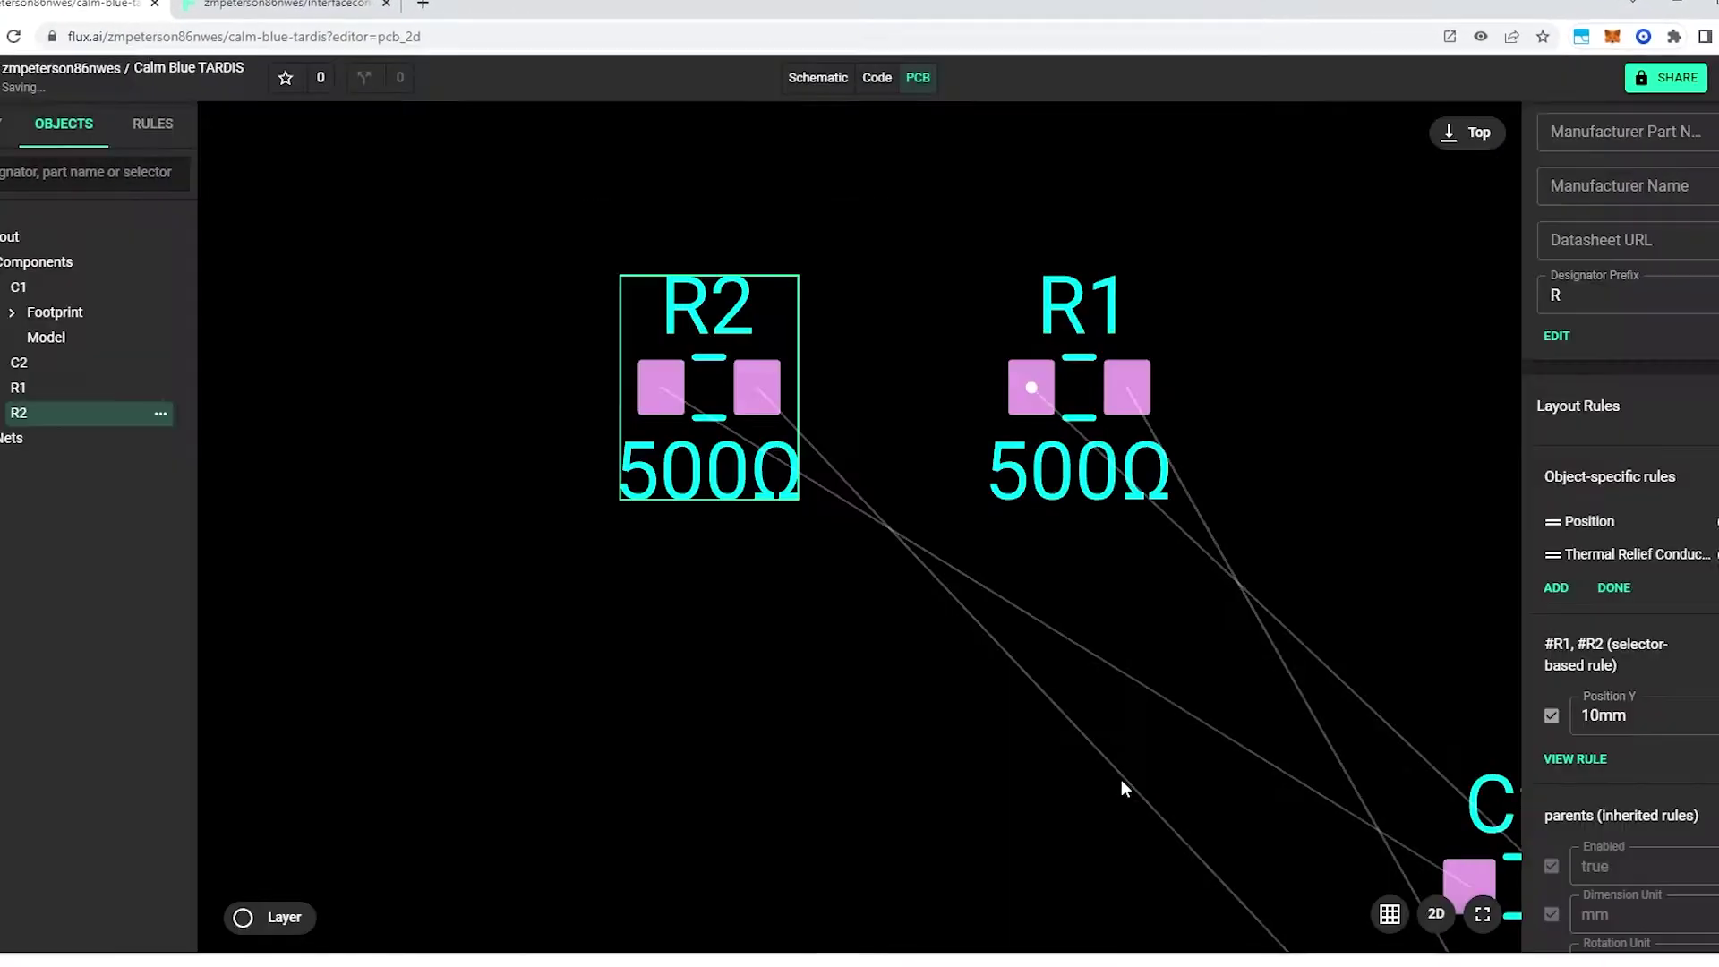
{"action": "left_click", "coordinate": [757, 387]}
{"action": "left_click", "coordinate": [990, 806]}
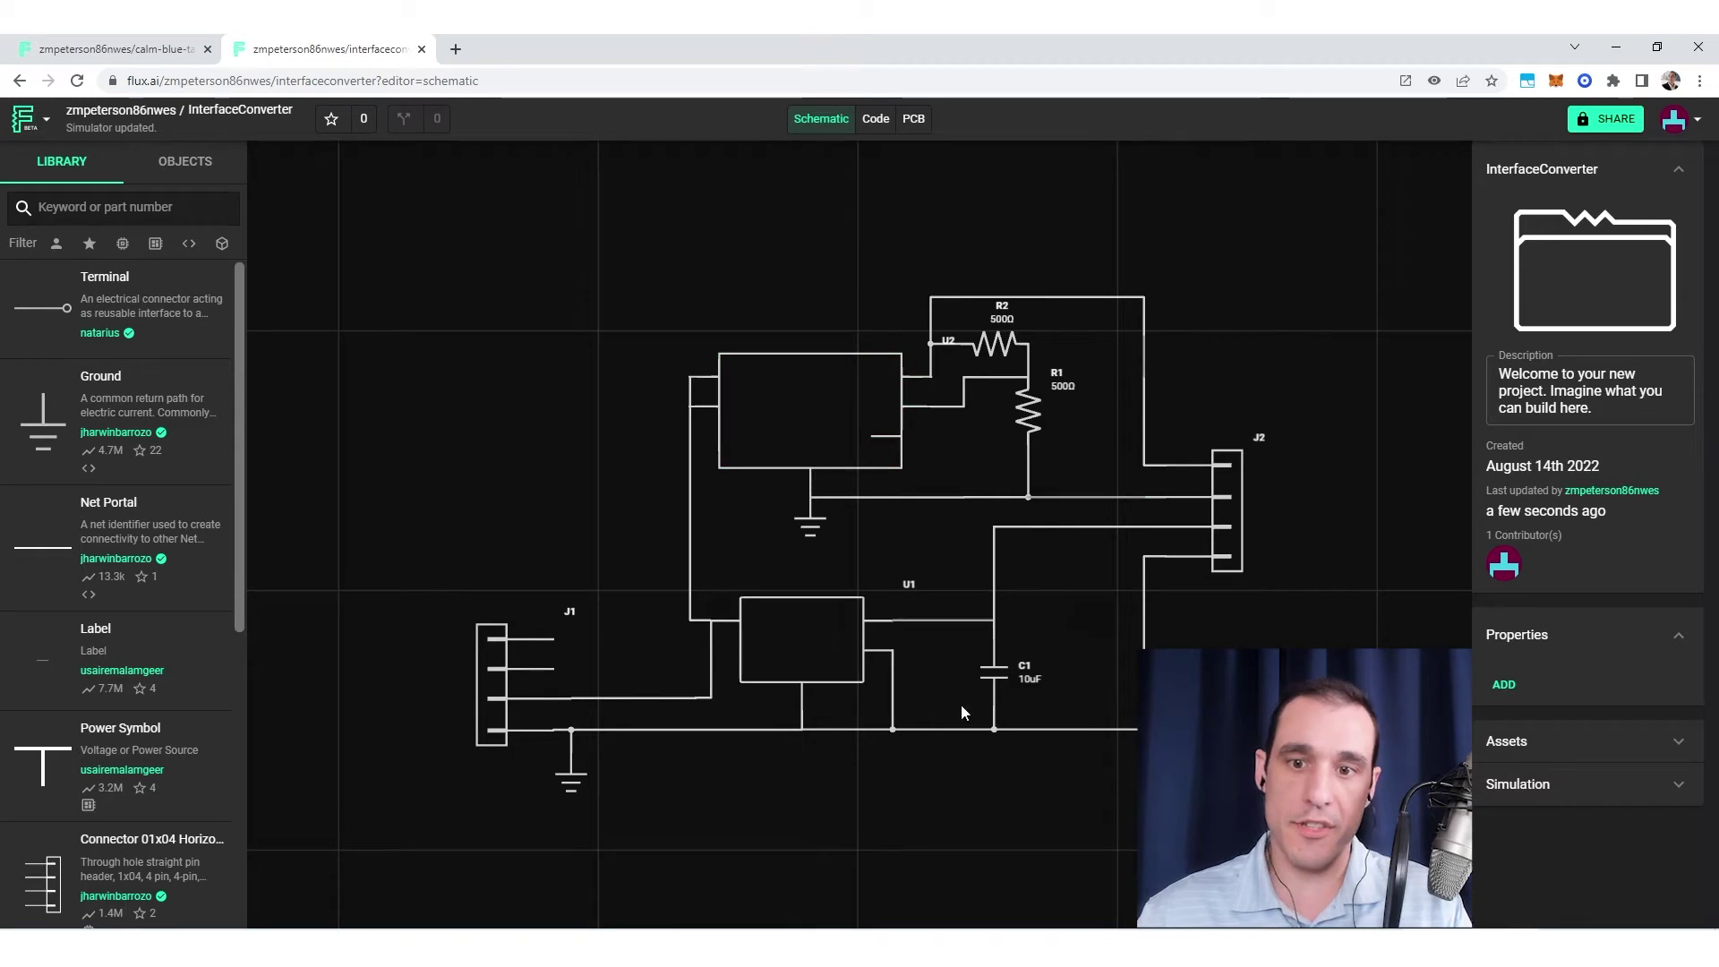
- Switch the InterfaceConverter project to its PCB layout view
{"action": "left_click", "coordinate": [913, 119]}
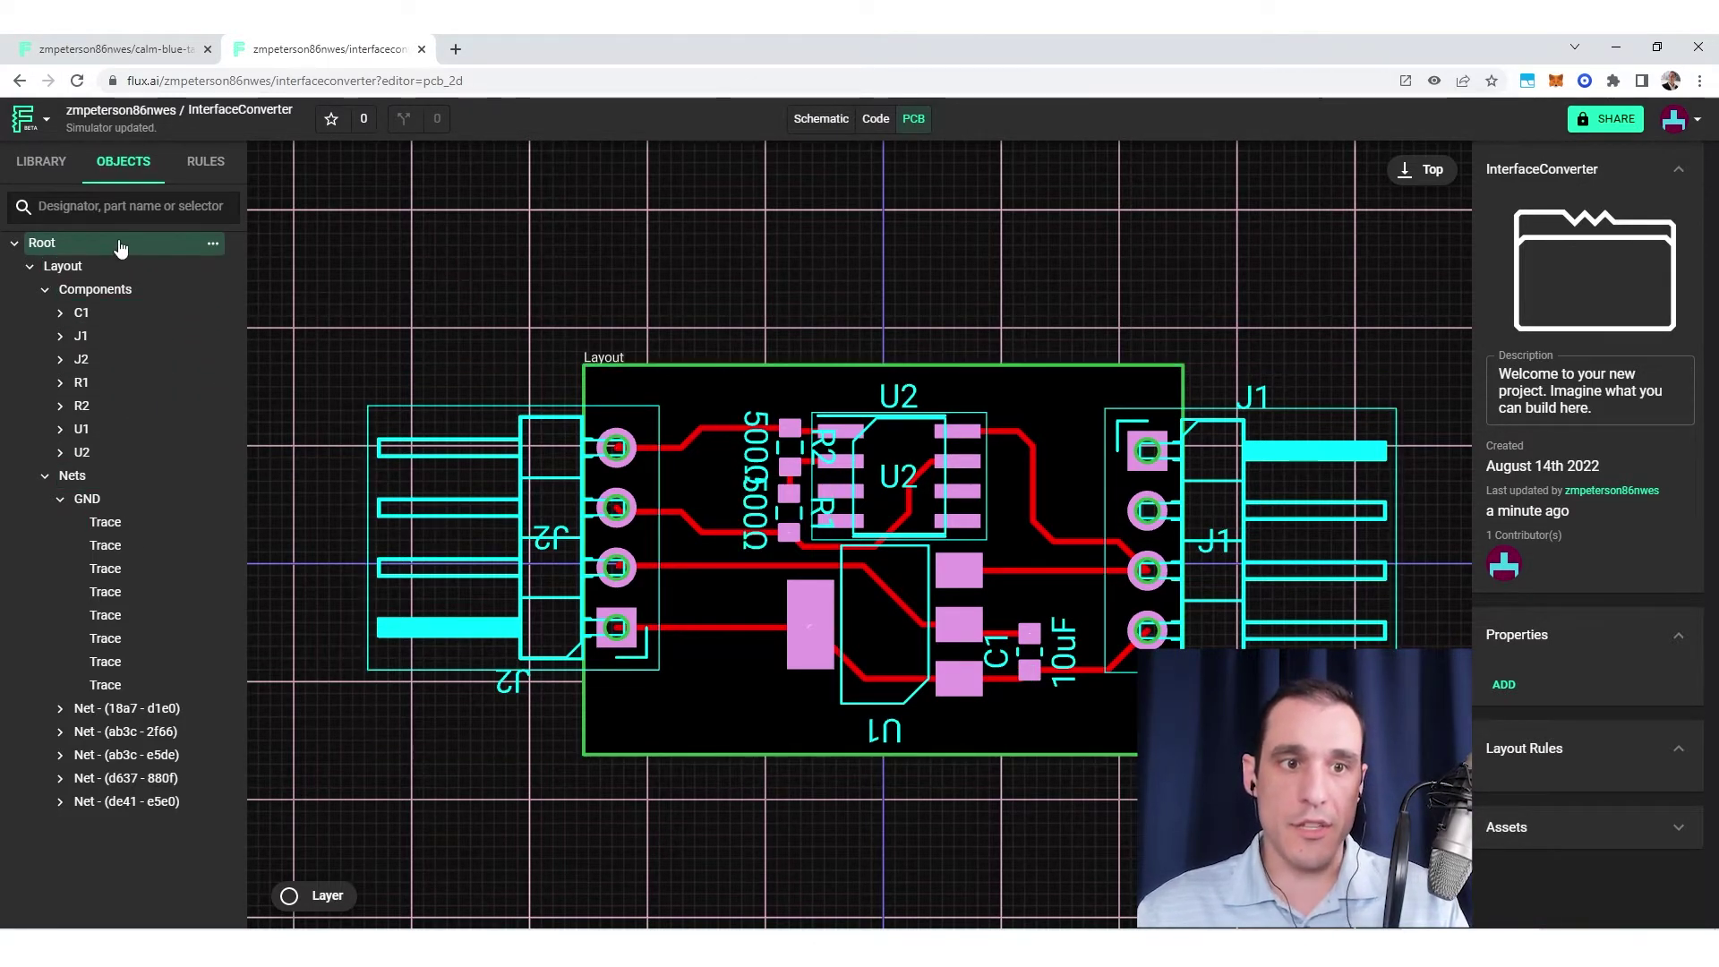
- Review the project rulesets, then bring up the GND net's list of layout rules to add
{"action": "left_click", "coordinate": [205, 170]}
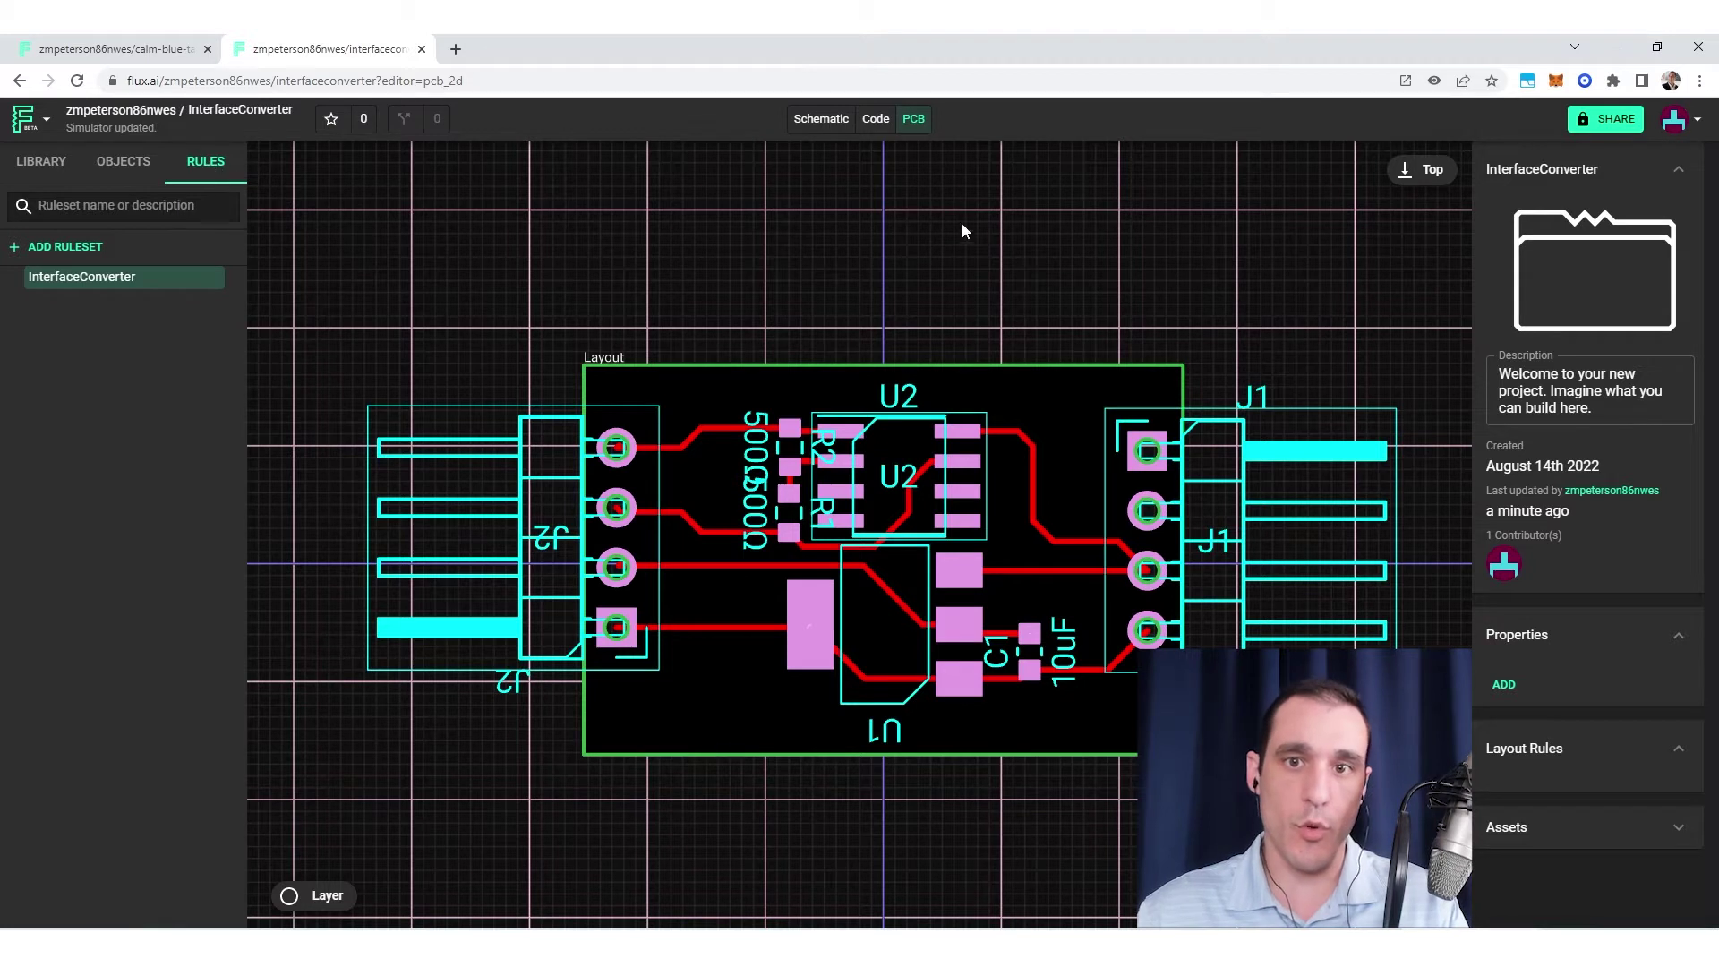
{"action": "left_click", "coordinate": [114, 174]}
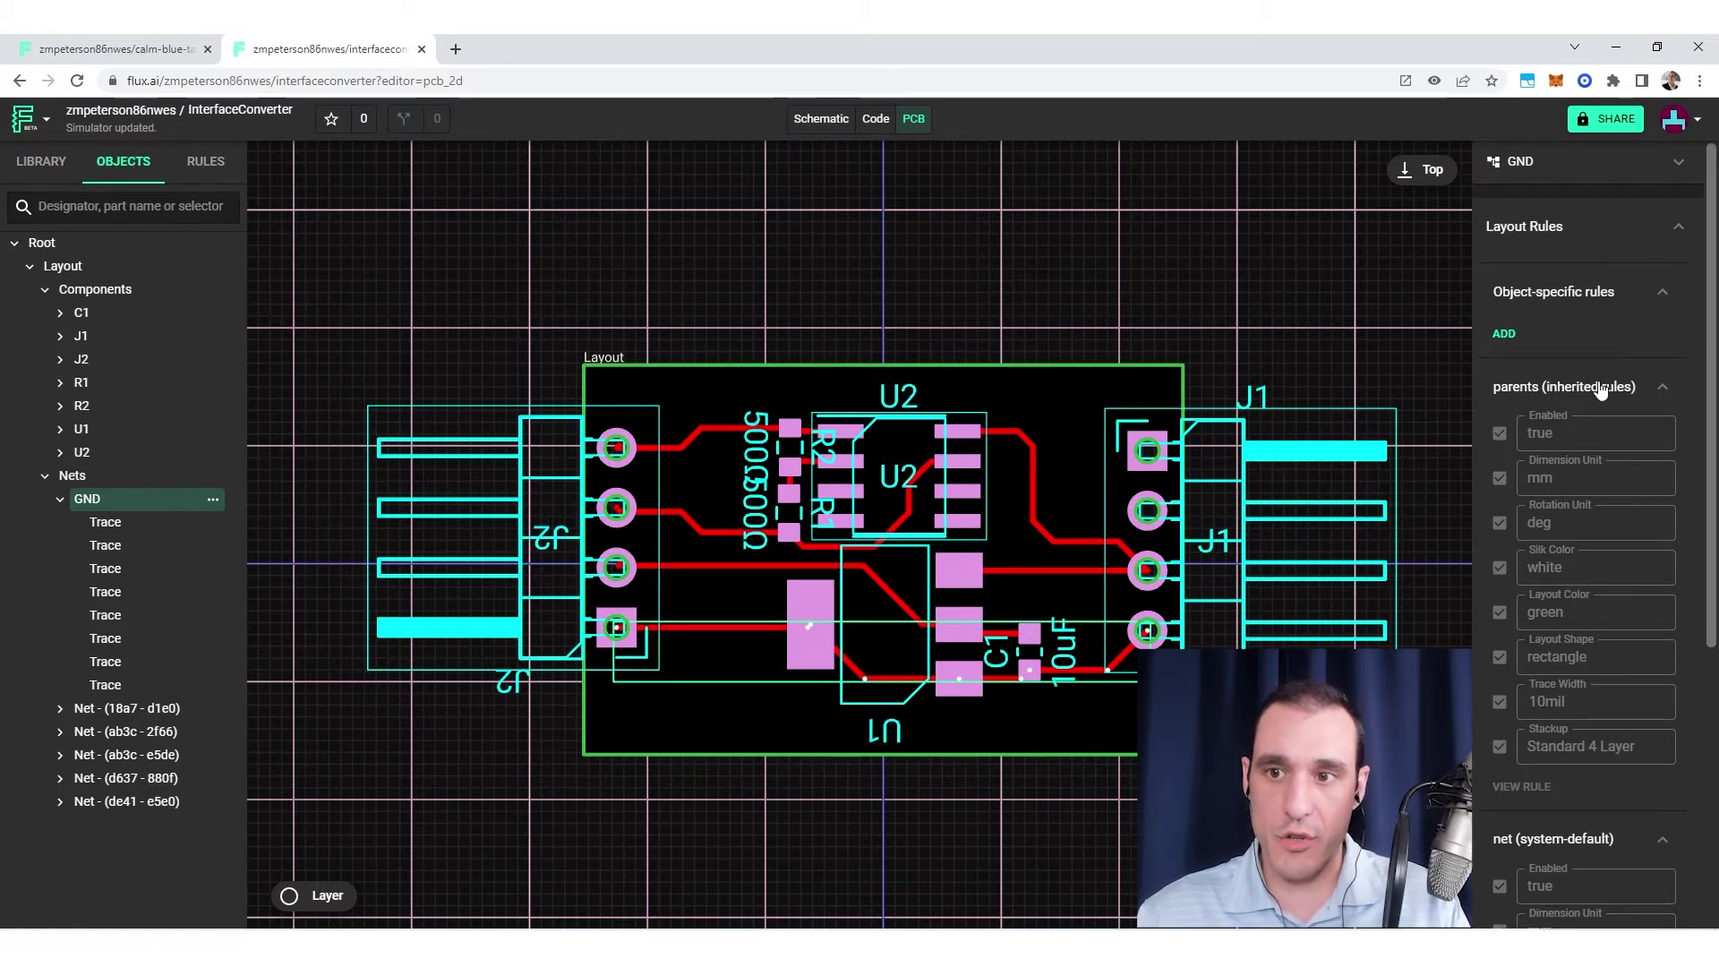
{"action": "left_click", "coordinate": [1504, 335]}
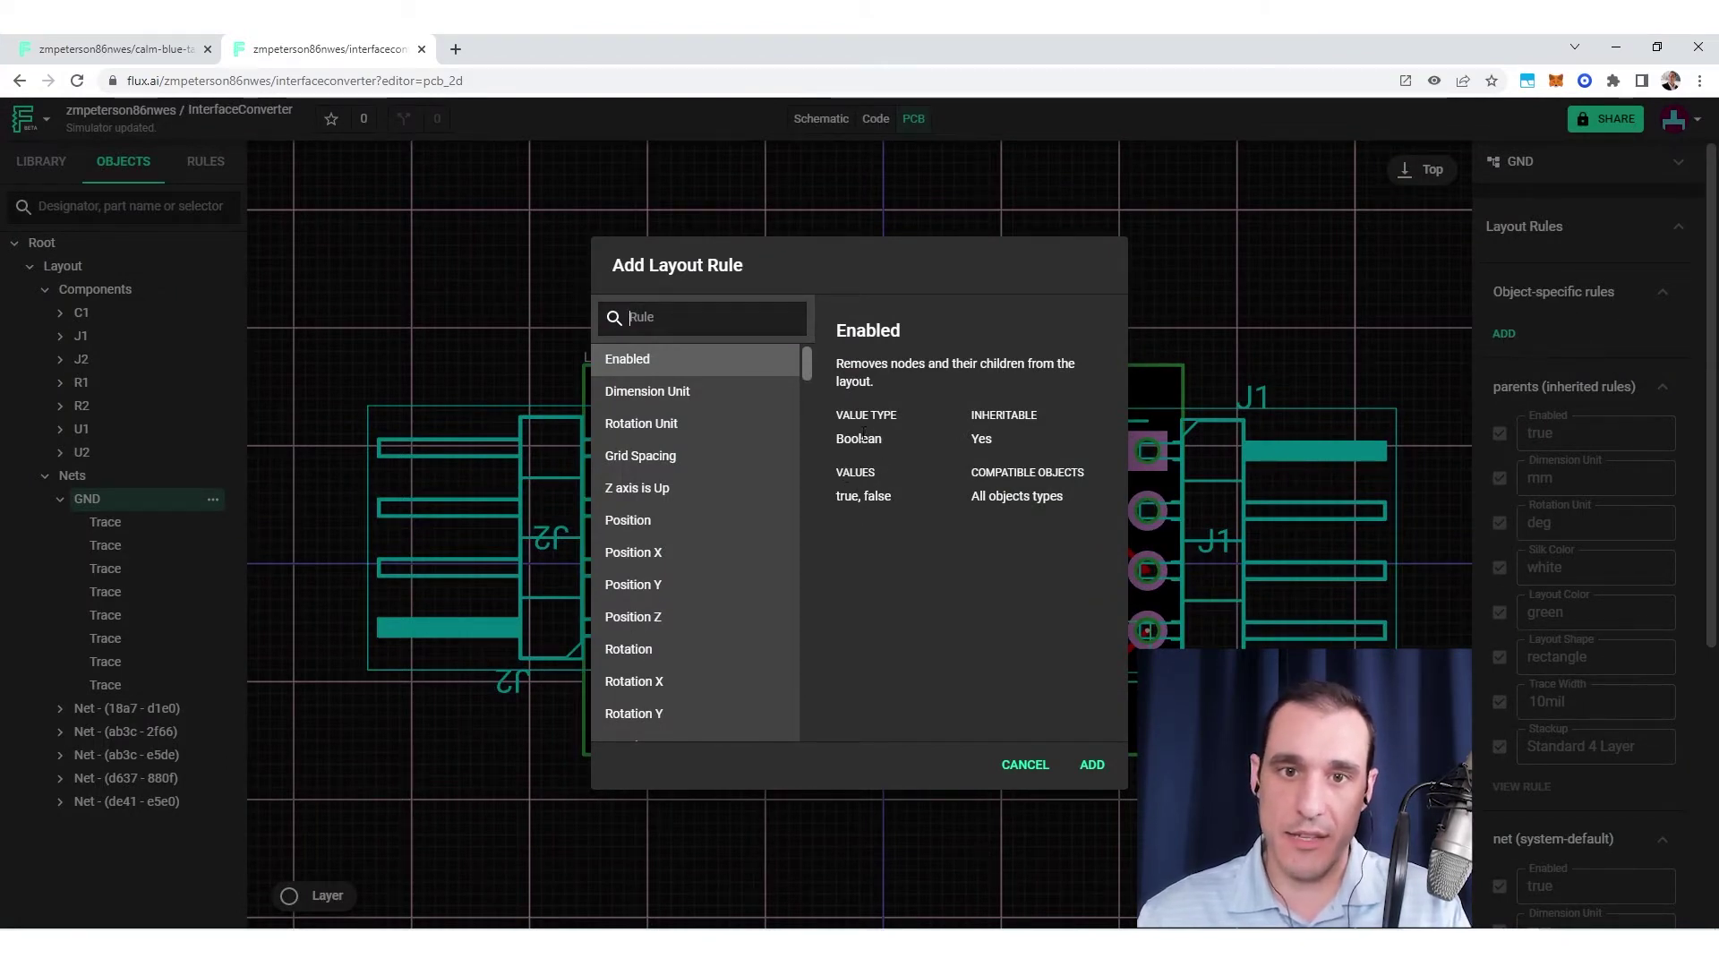
- Add a Trace Width rule to the GND net's object-specific rules
{"action": "scroll", "coordinate": [676, 584], "scroll_direction": "down", "scroll_amount": 10}
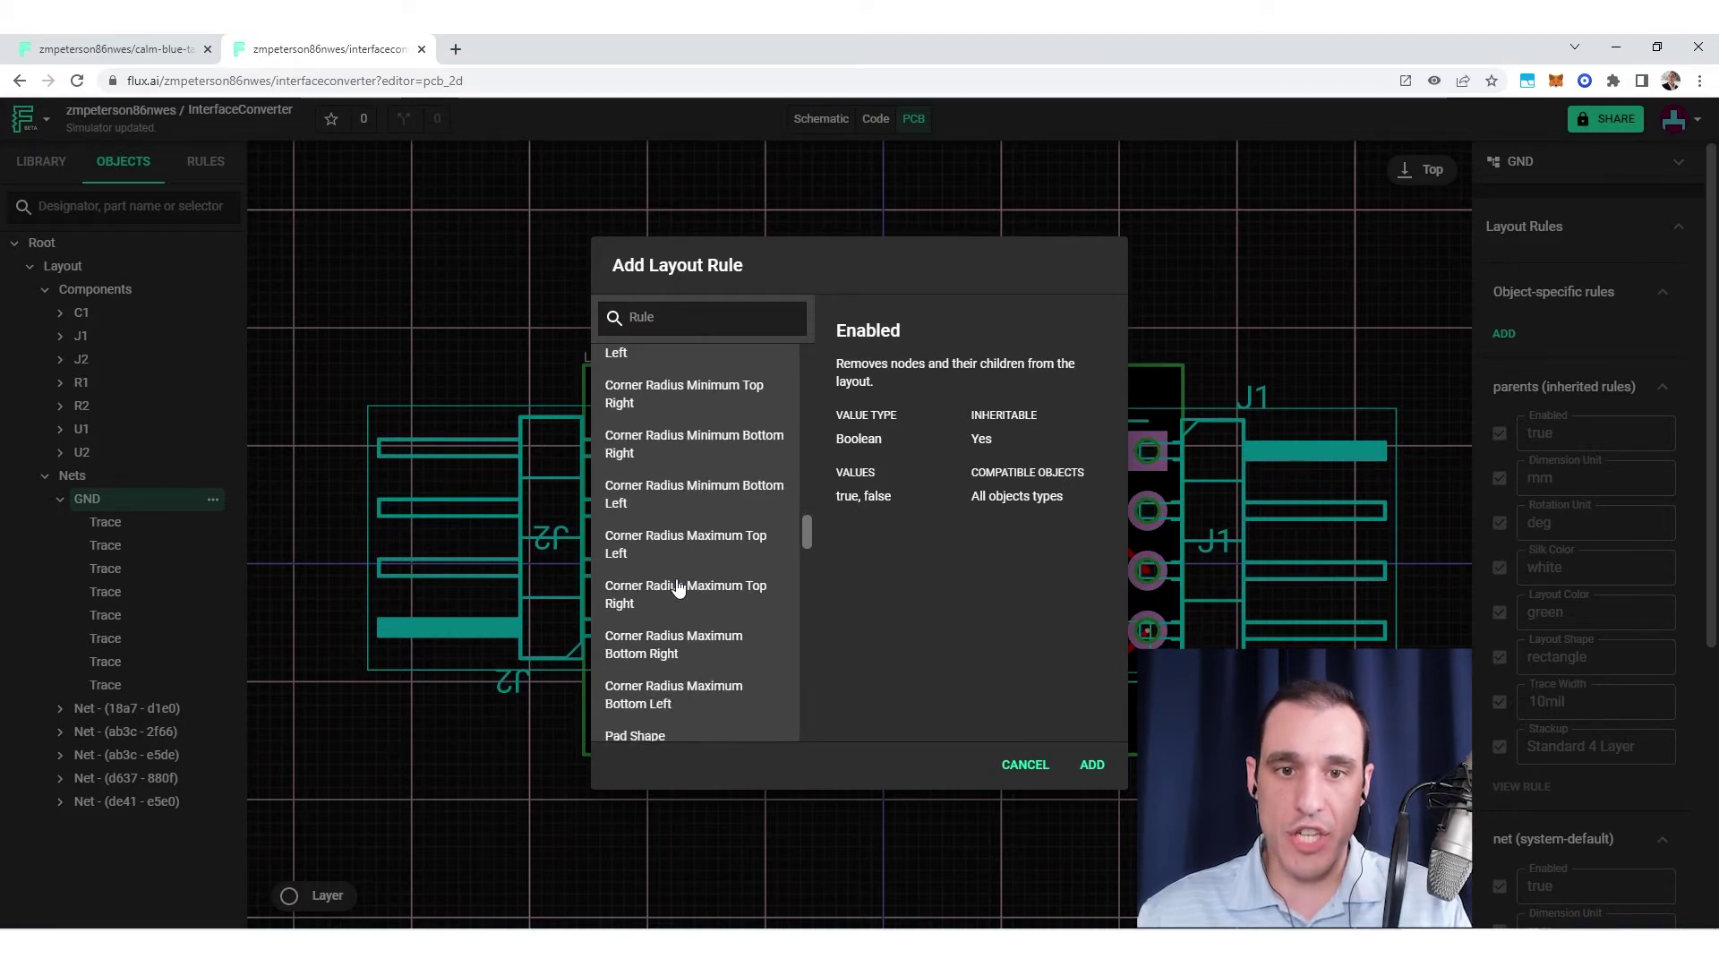
{"action": "scroll", "coordinate": [678, 584], "scroll_direction": "down", "scroll_amount": 10}
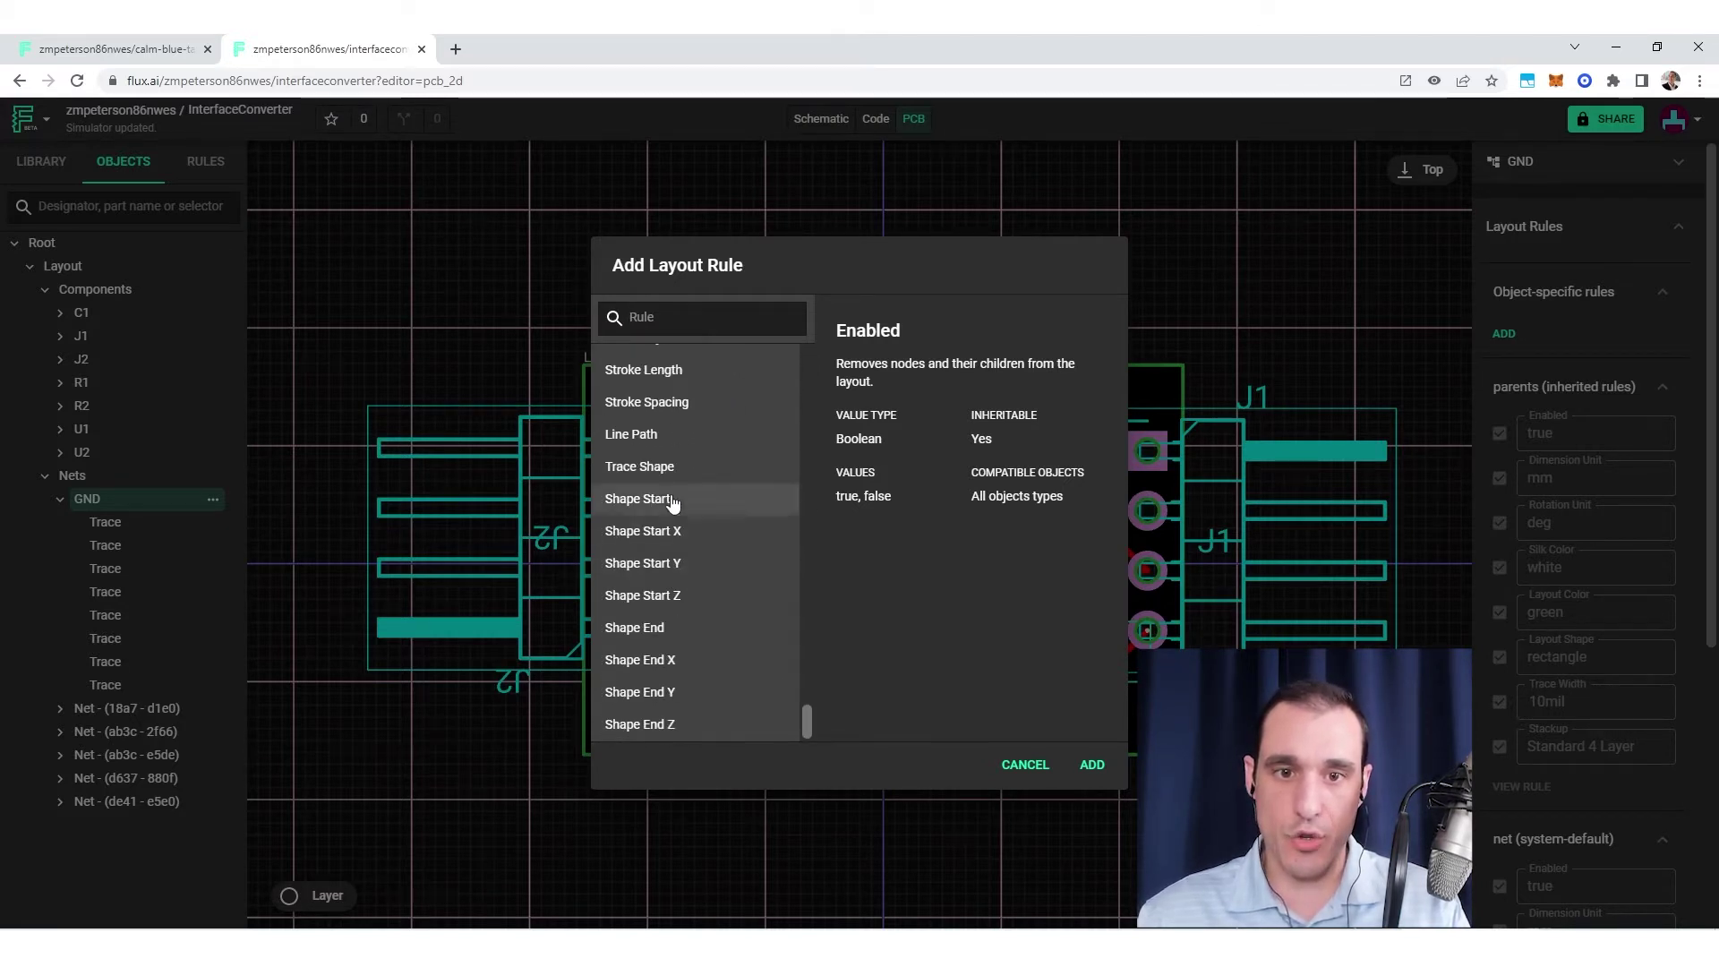
{"action": "scroll", "coordinate": [678, 499], "scroll_direction": "up", "scroll_amount": 3}
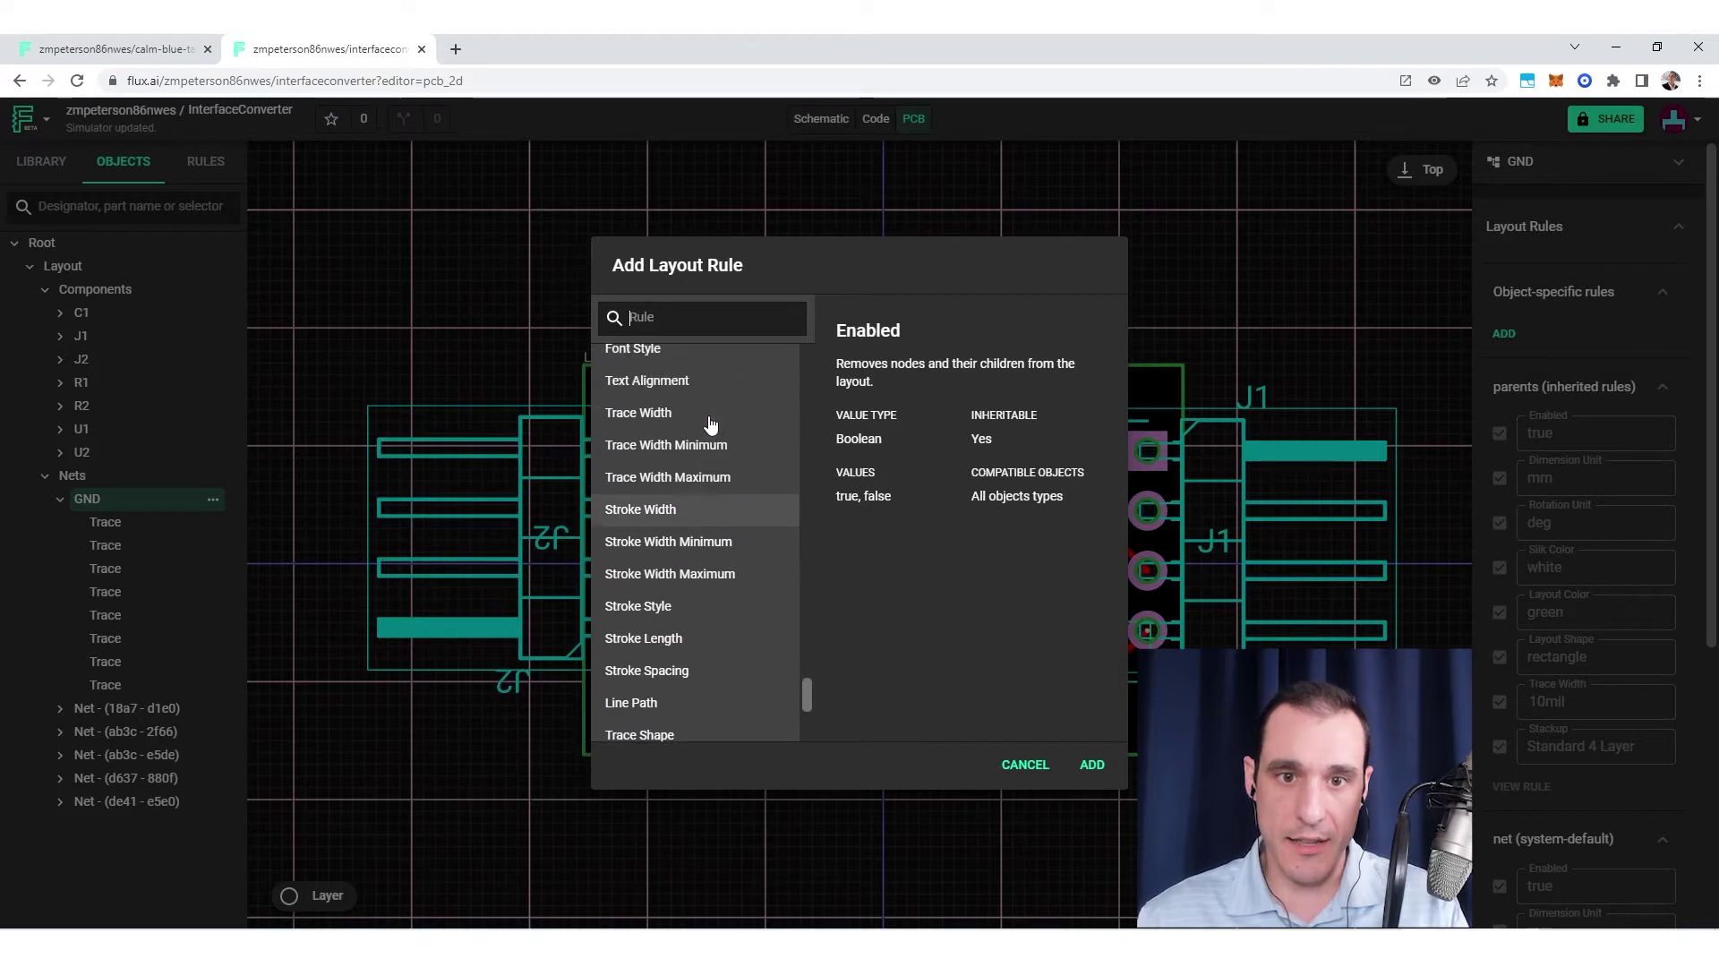
{"action": "left_click", "coordinate": [676, 419]}
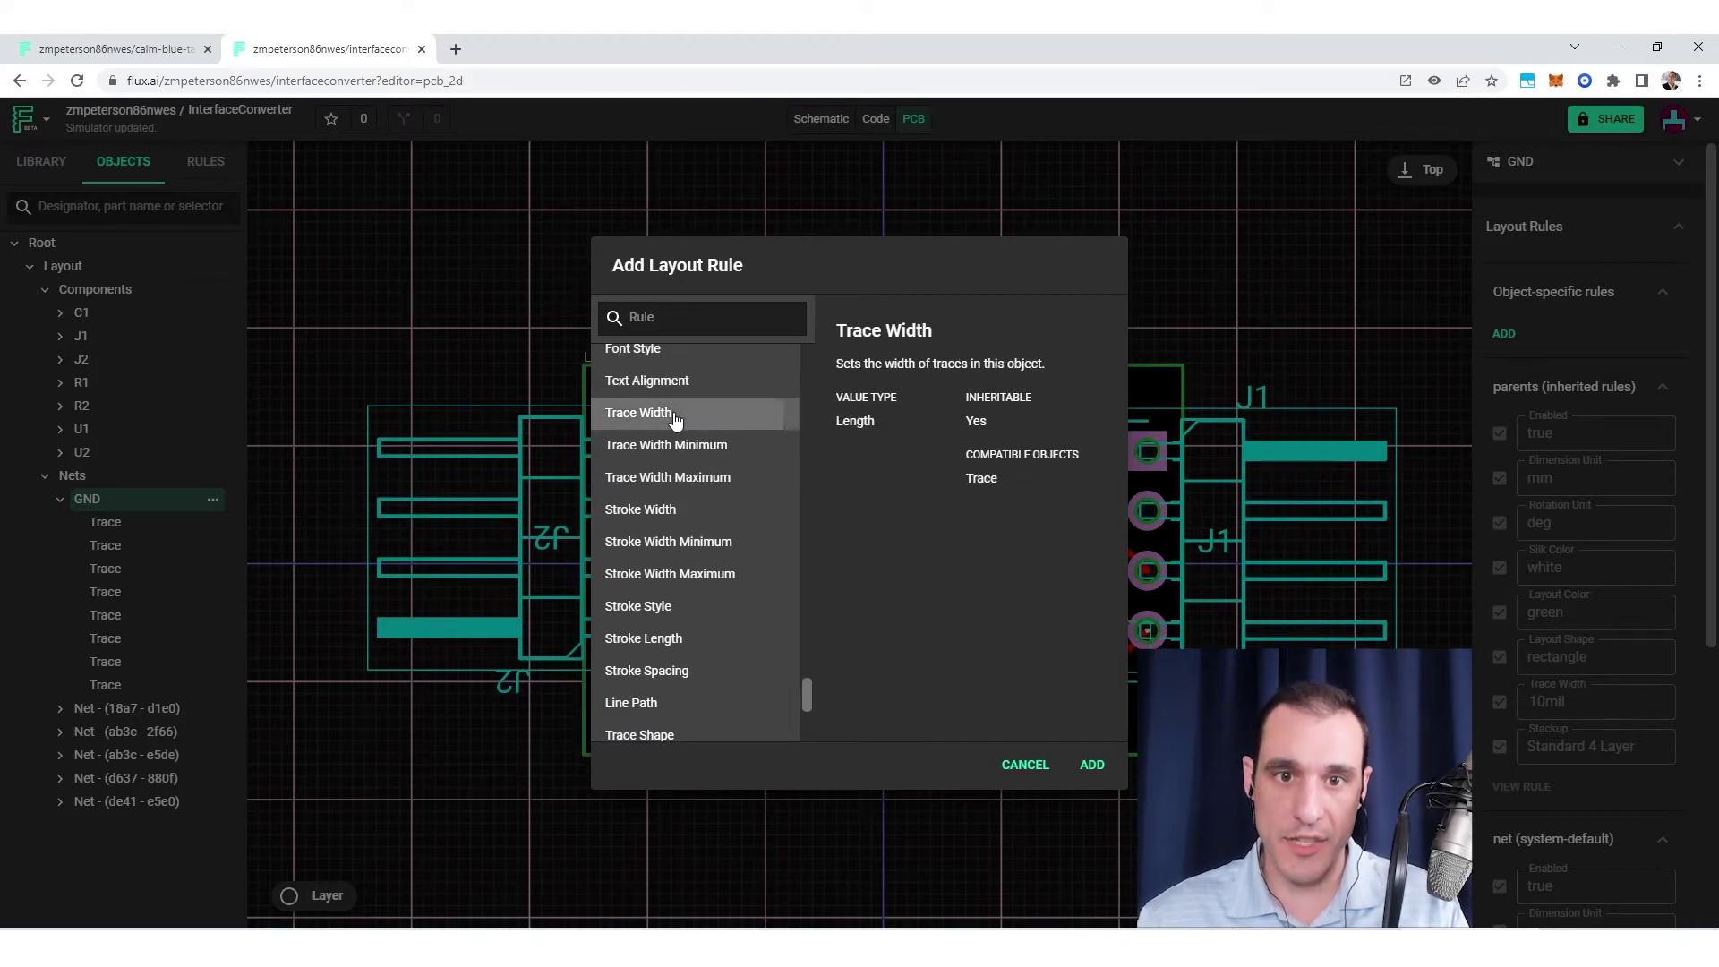
{"action": "left_click", "coordinate": [1092, 766]}
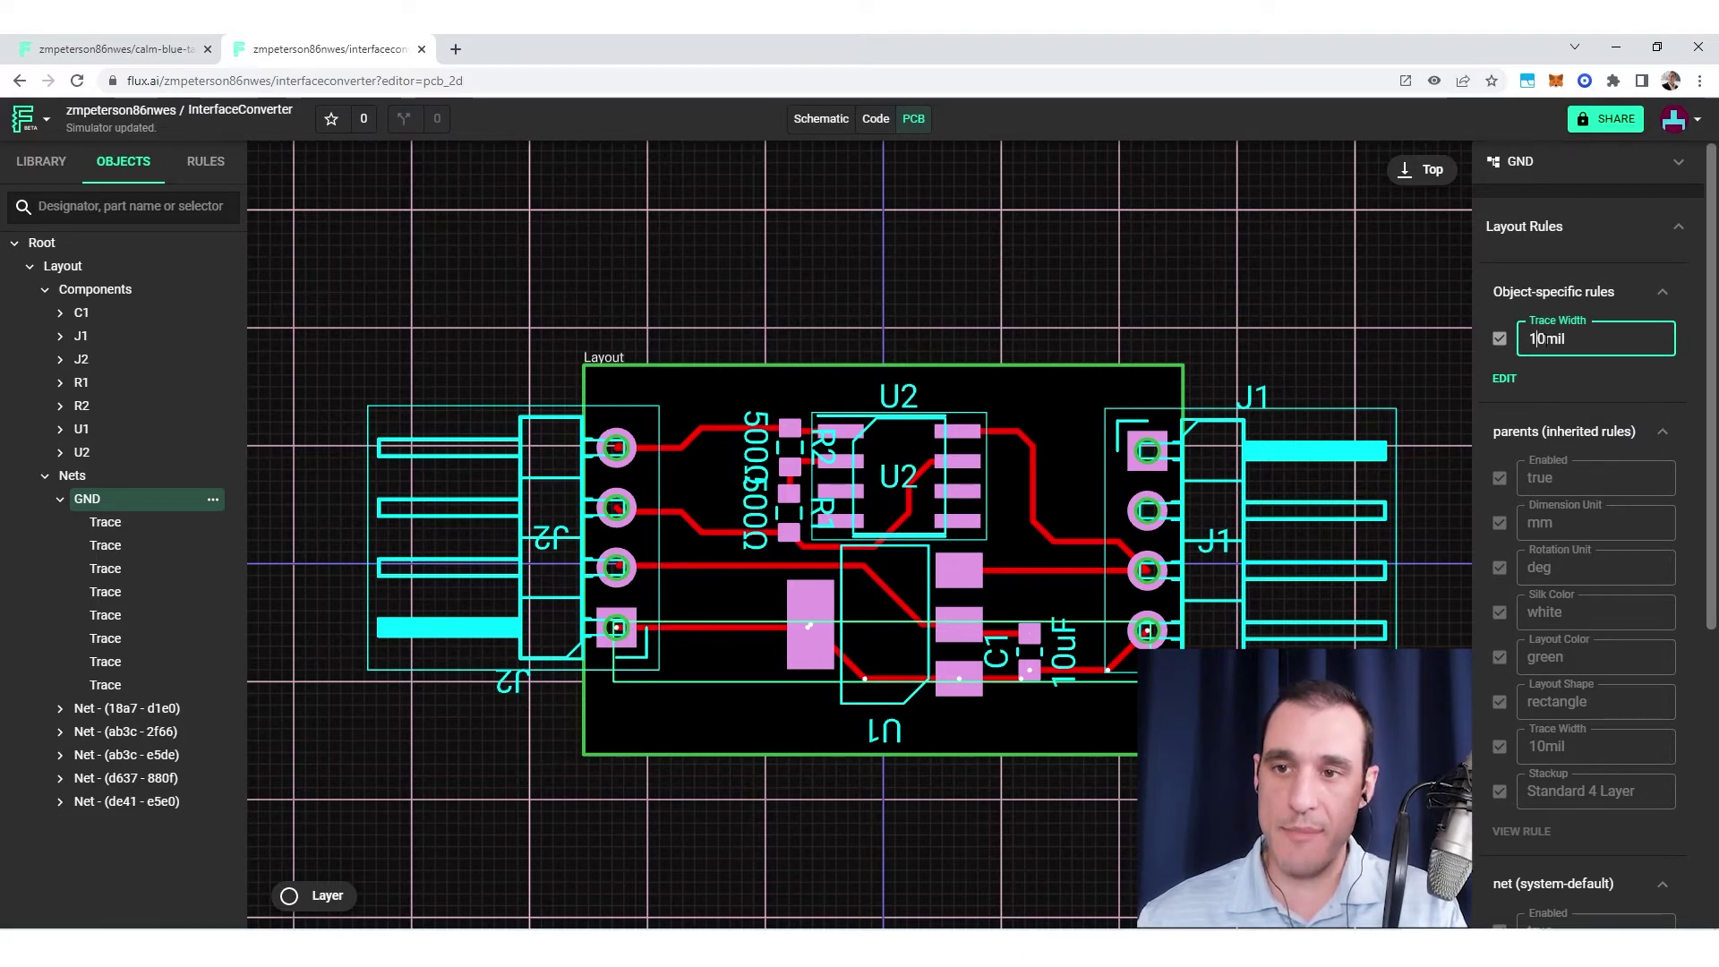
- Change the GND net's Trace Width to 30mil
{"action": "key", "text": "BackSpace"}
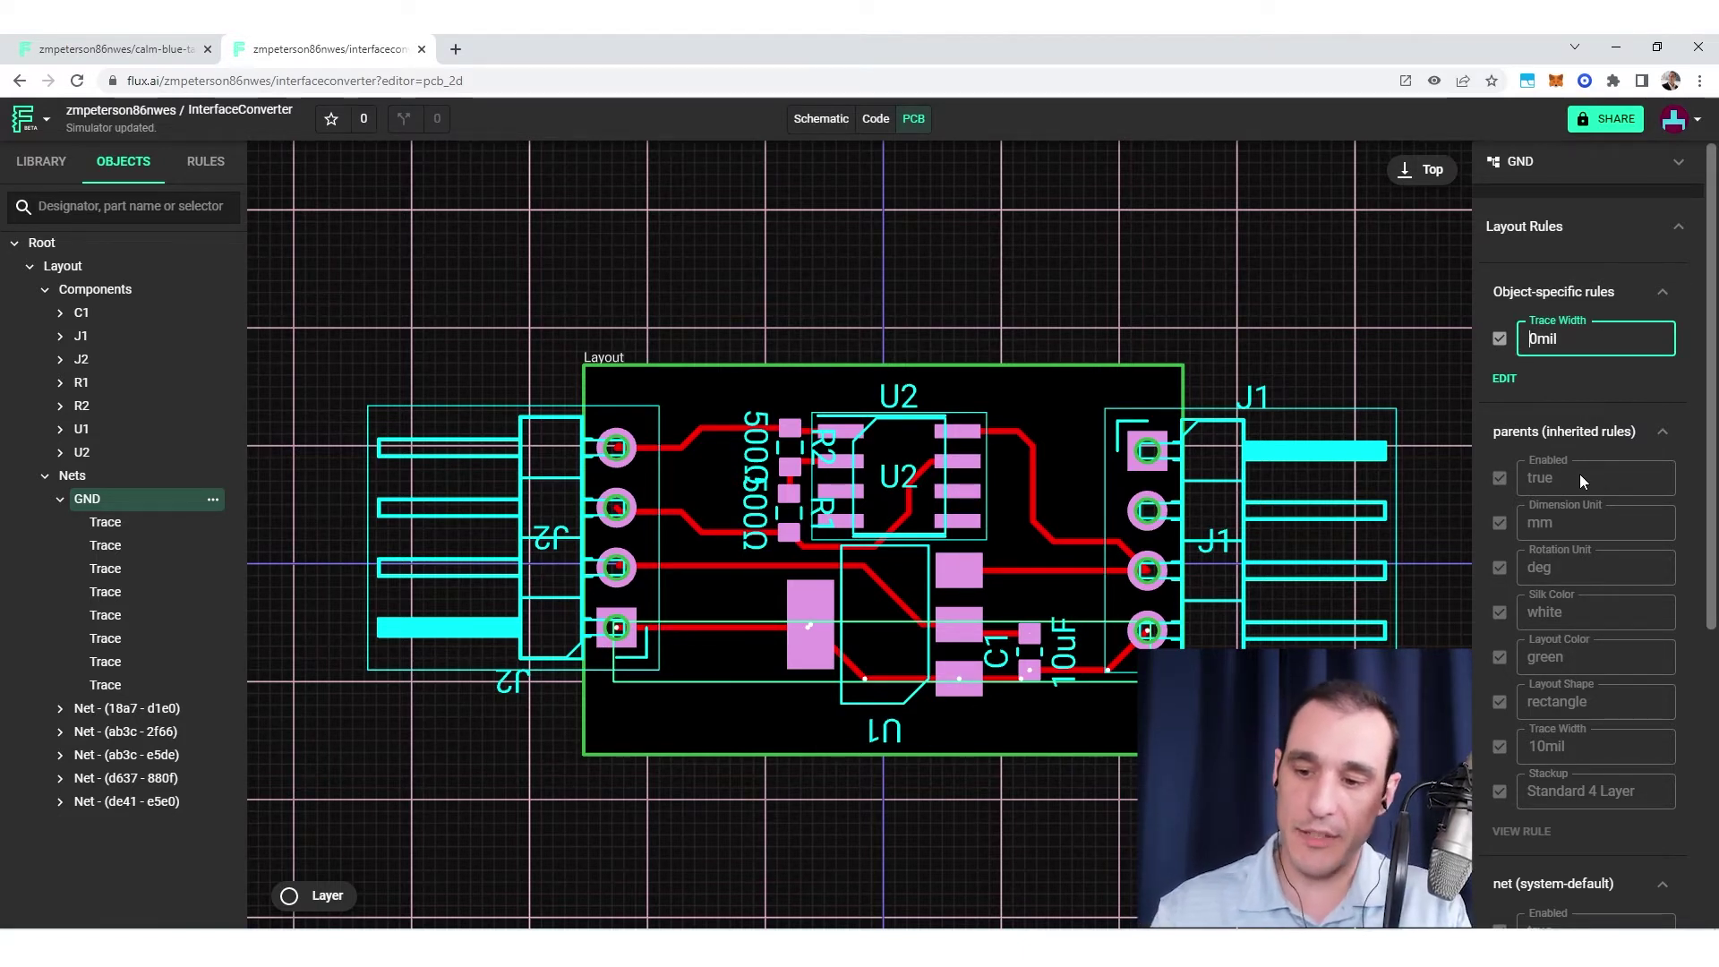
{"action": "key", "text": "End"}
{"action": "key", "text": "Home"}
{"action": "type", "text": "3"}
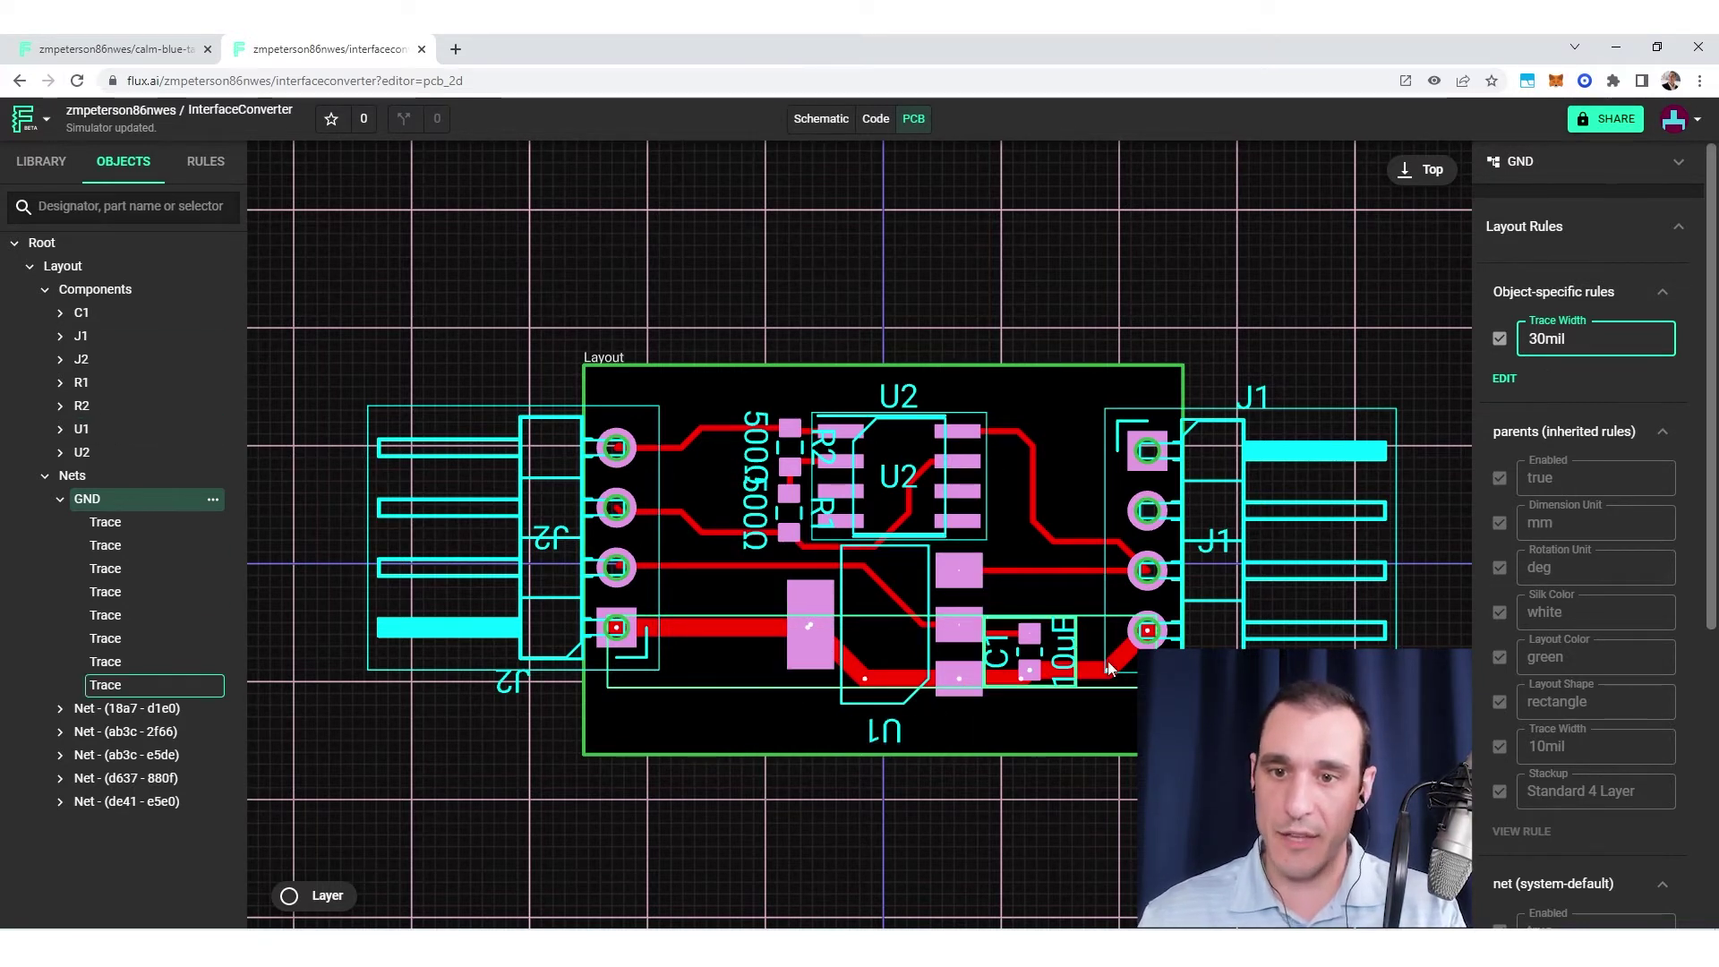
- Delete the two diagonal GND traces near U1
{"action": "scroll", "coordinate": [881, 719], "scroll_direction": "up", "scroll_amount": 2}
{"action": "scroll", "coordinate": [880, 716], "scroll_direction": "up", "scroll_amount": 4}
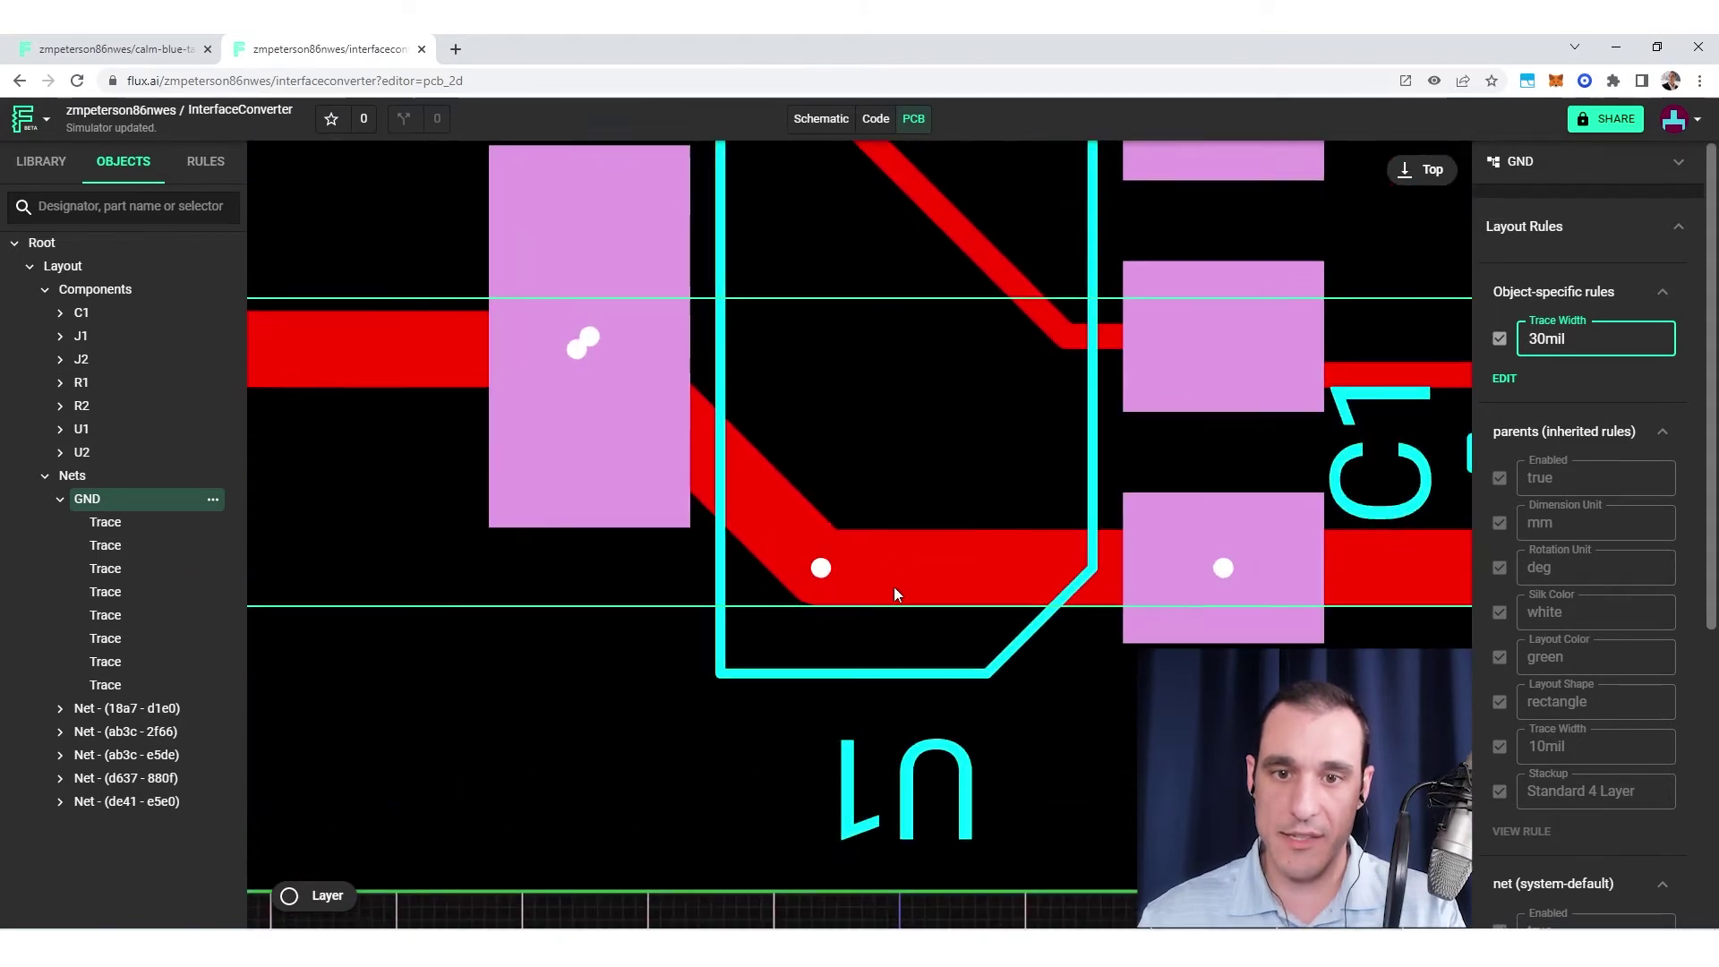
{"action": "left_click", "coordinate": [792, 530]}
{"action": "left_click", "coordinate": [766, 517], "text": "shift"}
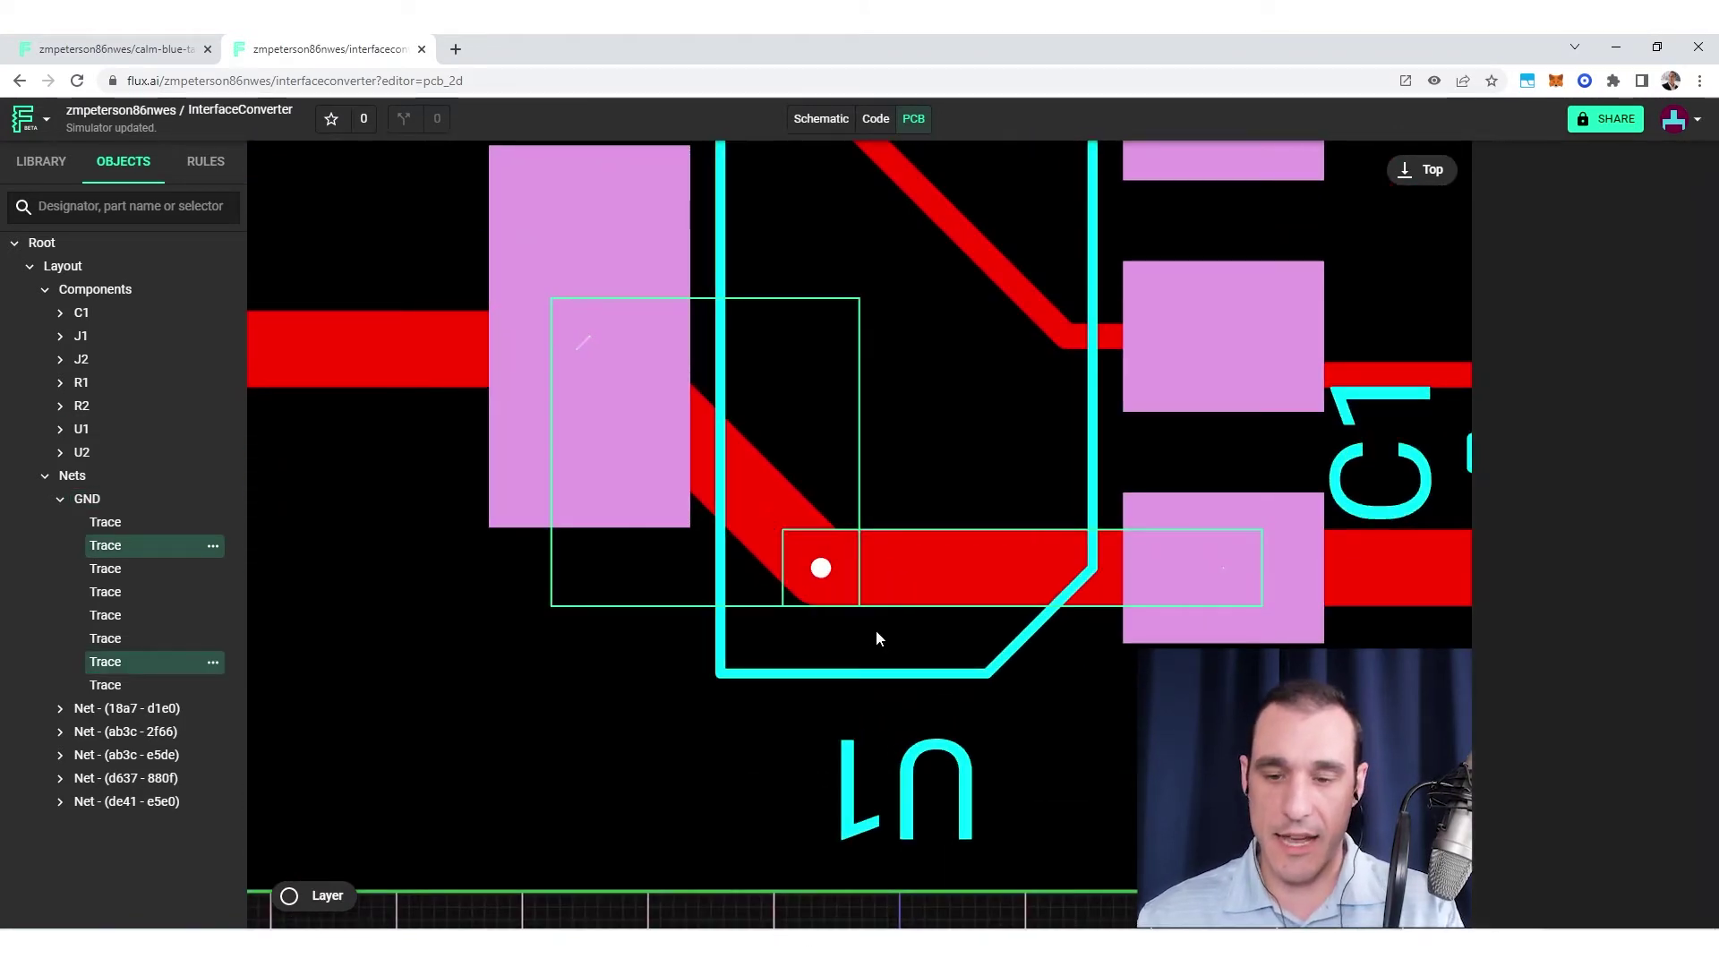
{"action": "key", "text": "Delete"}
- Lower the GND trace width to 20mil and start a trace from U1's pad
{"action": "scroll", "coordinate": [1017, 734], "scroll_direction": "down", "scroll_amount": 10}
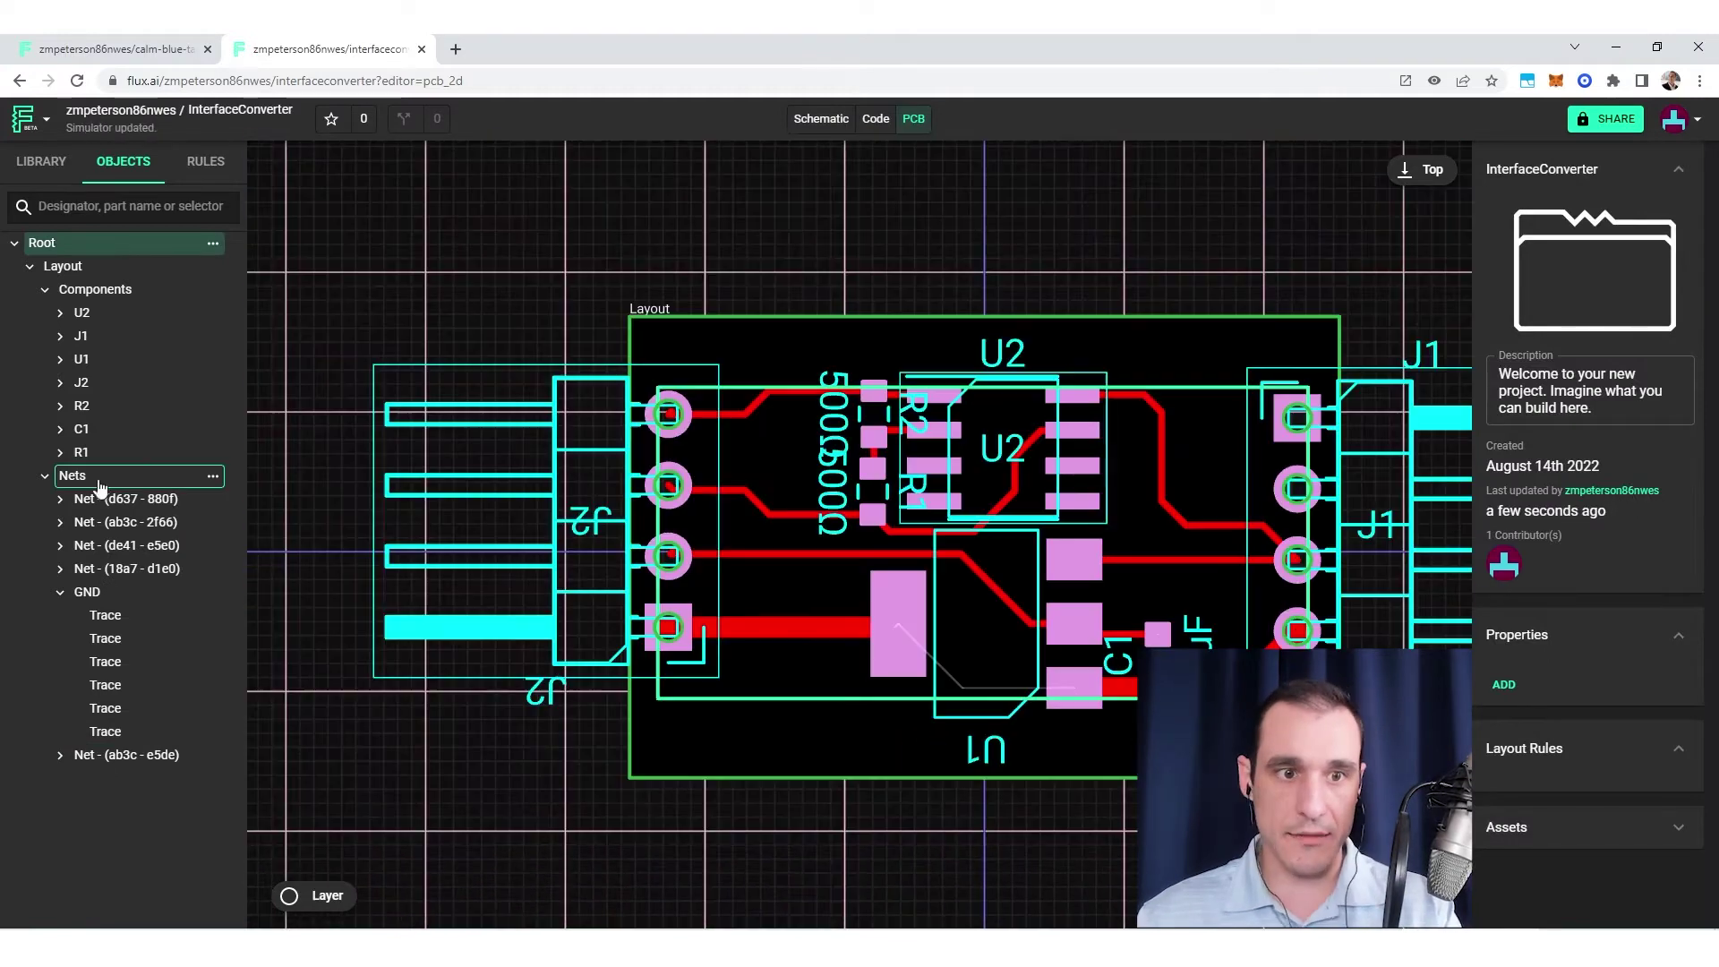
{"action": "left_click", "coordinate": [88, 591]}
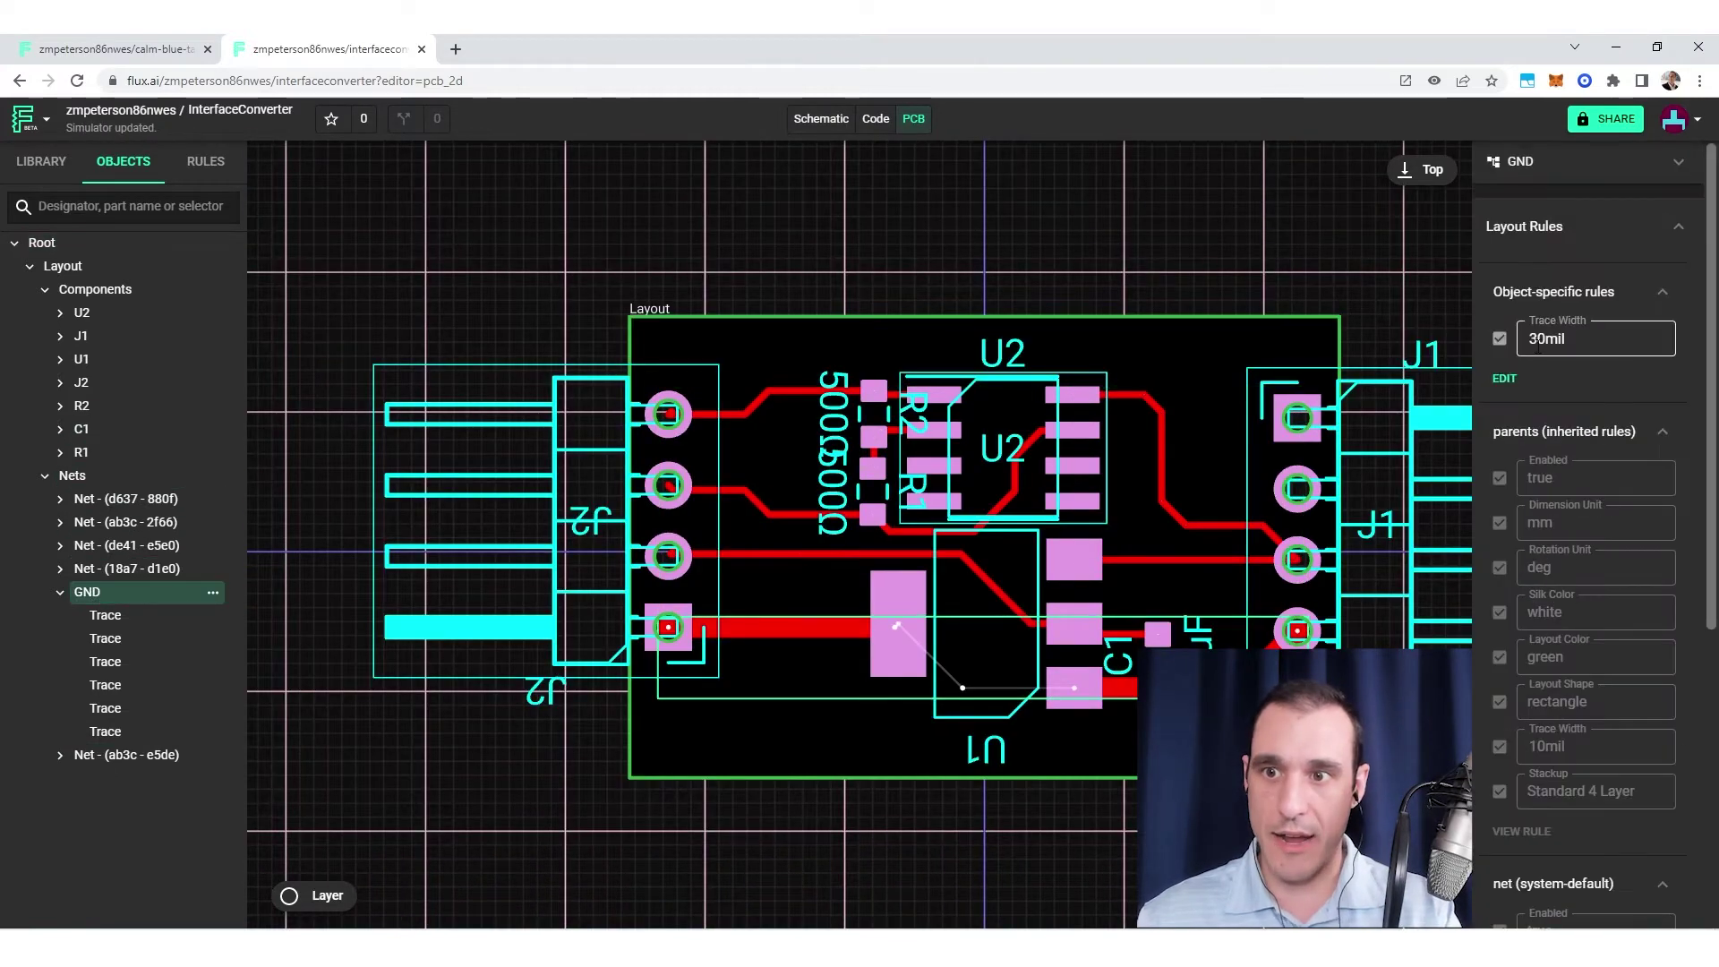
{"action": "key", "text": "Delete"}
{"action": "type", "text": "2"}
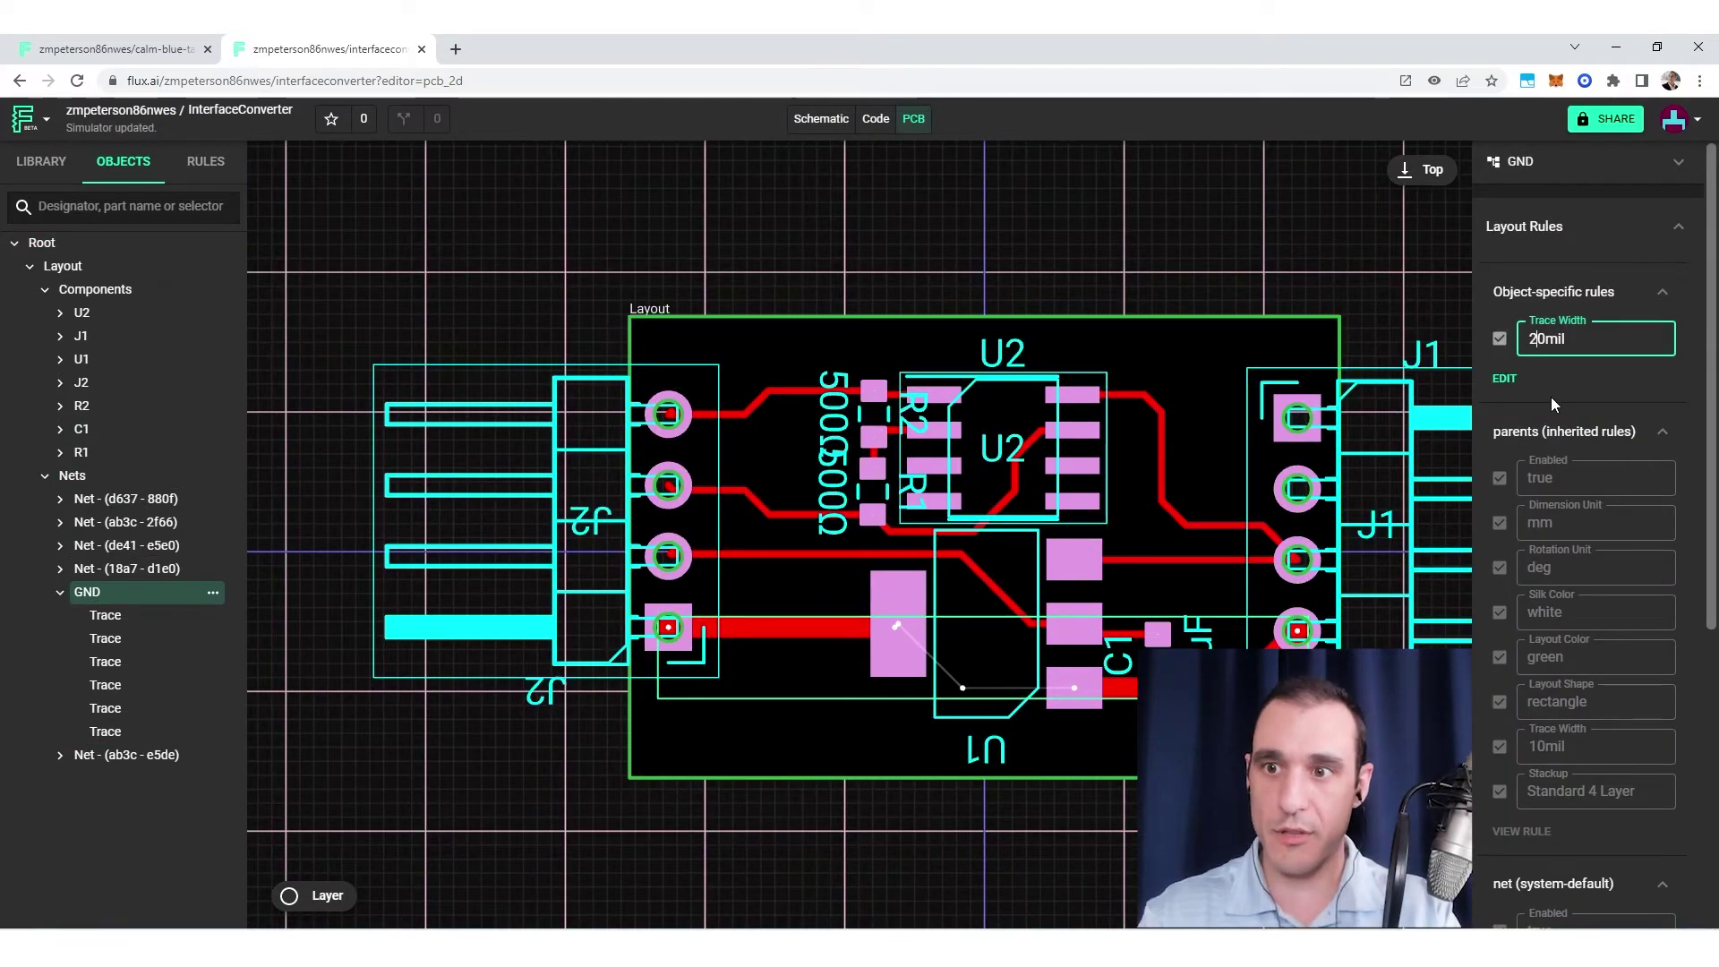
{"action": "left_click", "coordinate": [1174, 204]}
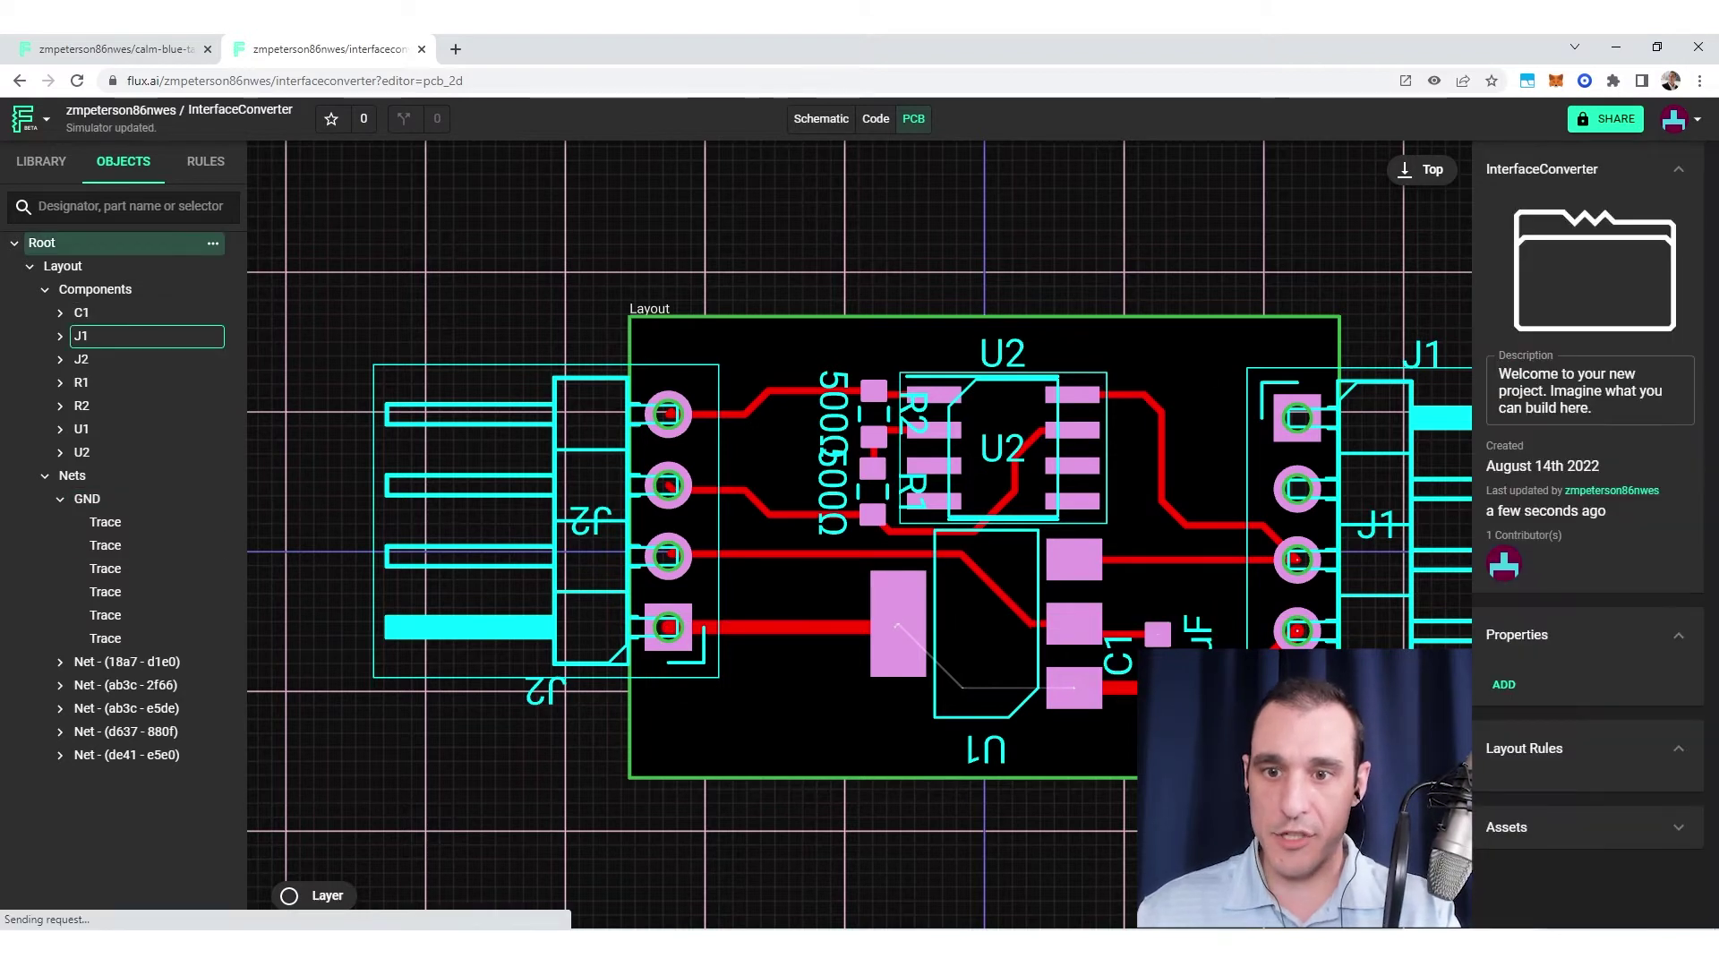
{"action": "left_click", "coordinate": [1072, 688]}
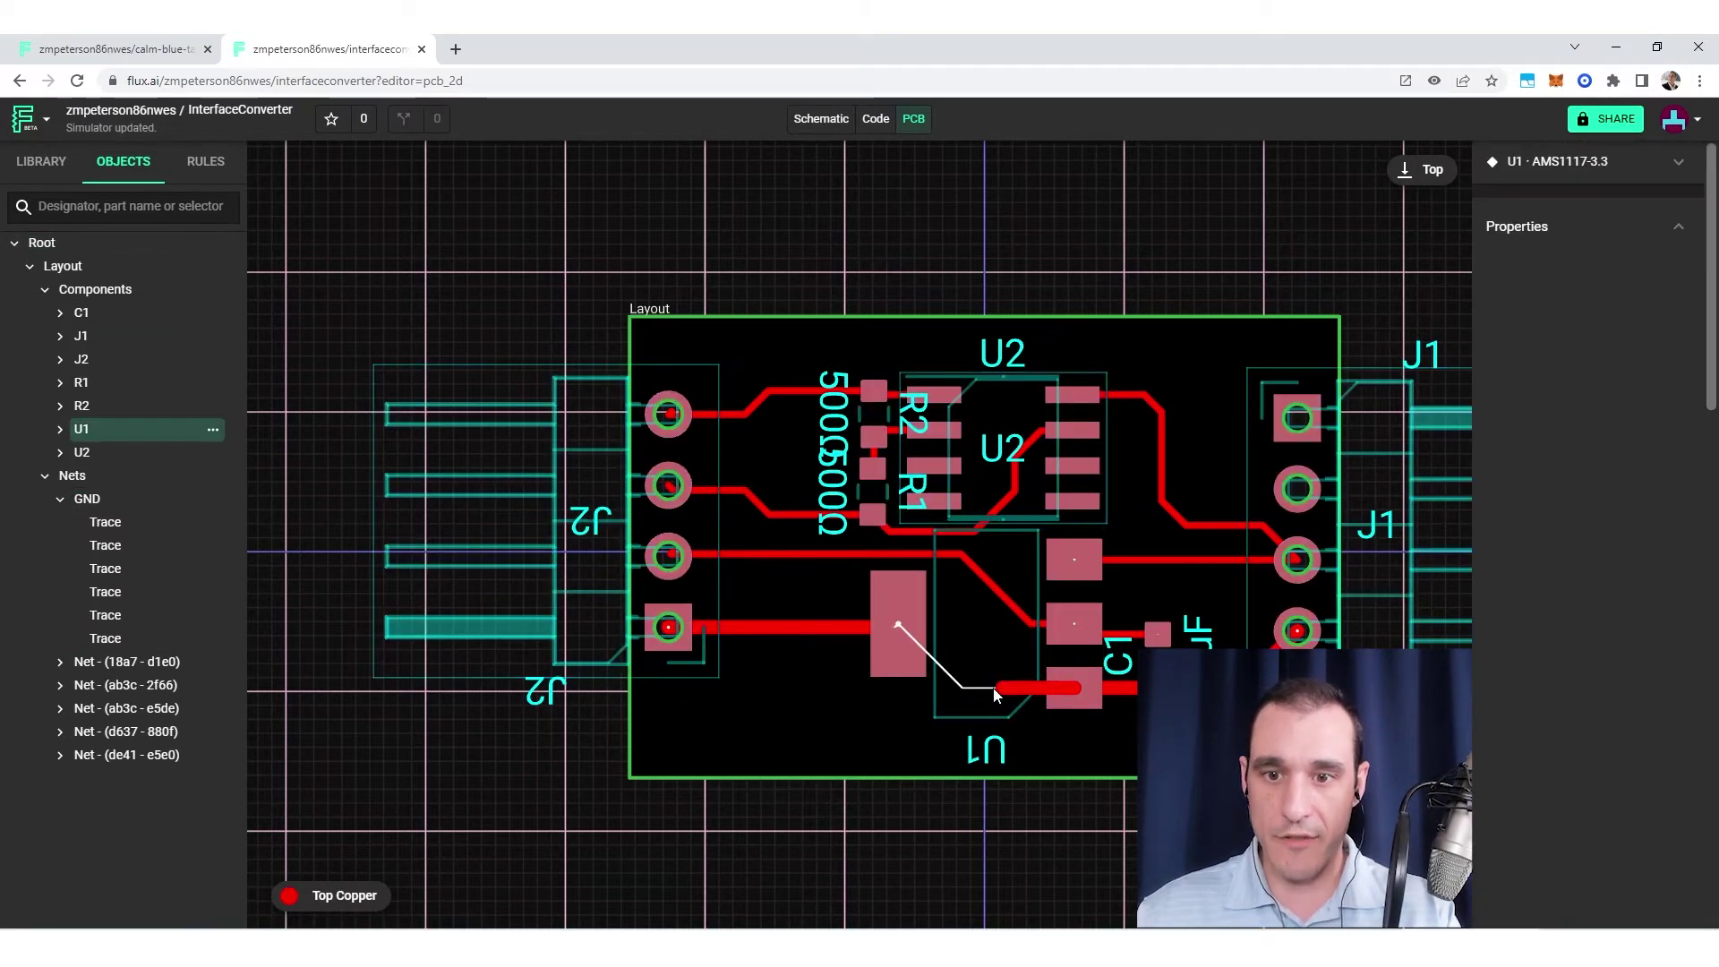
- Finish the GND trace on U1's large pad and confirm the 20mil width rule
{"action": "left_click", "coordinate": [894, 627]}
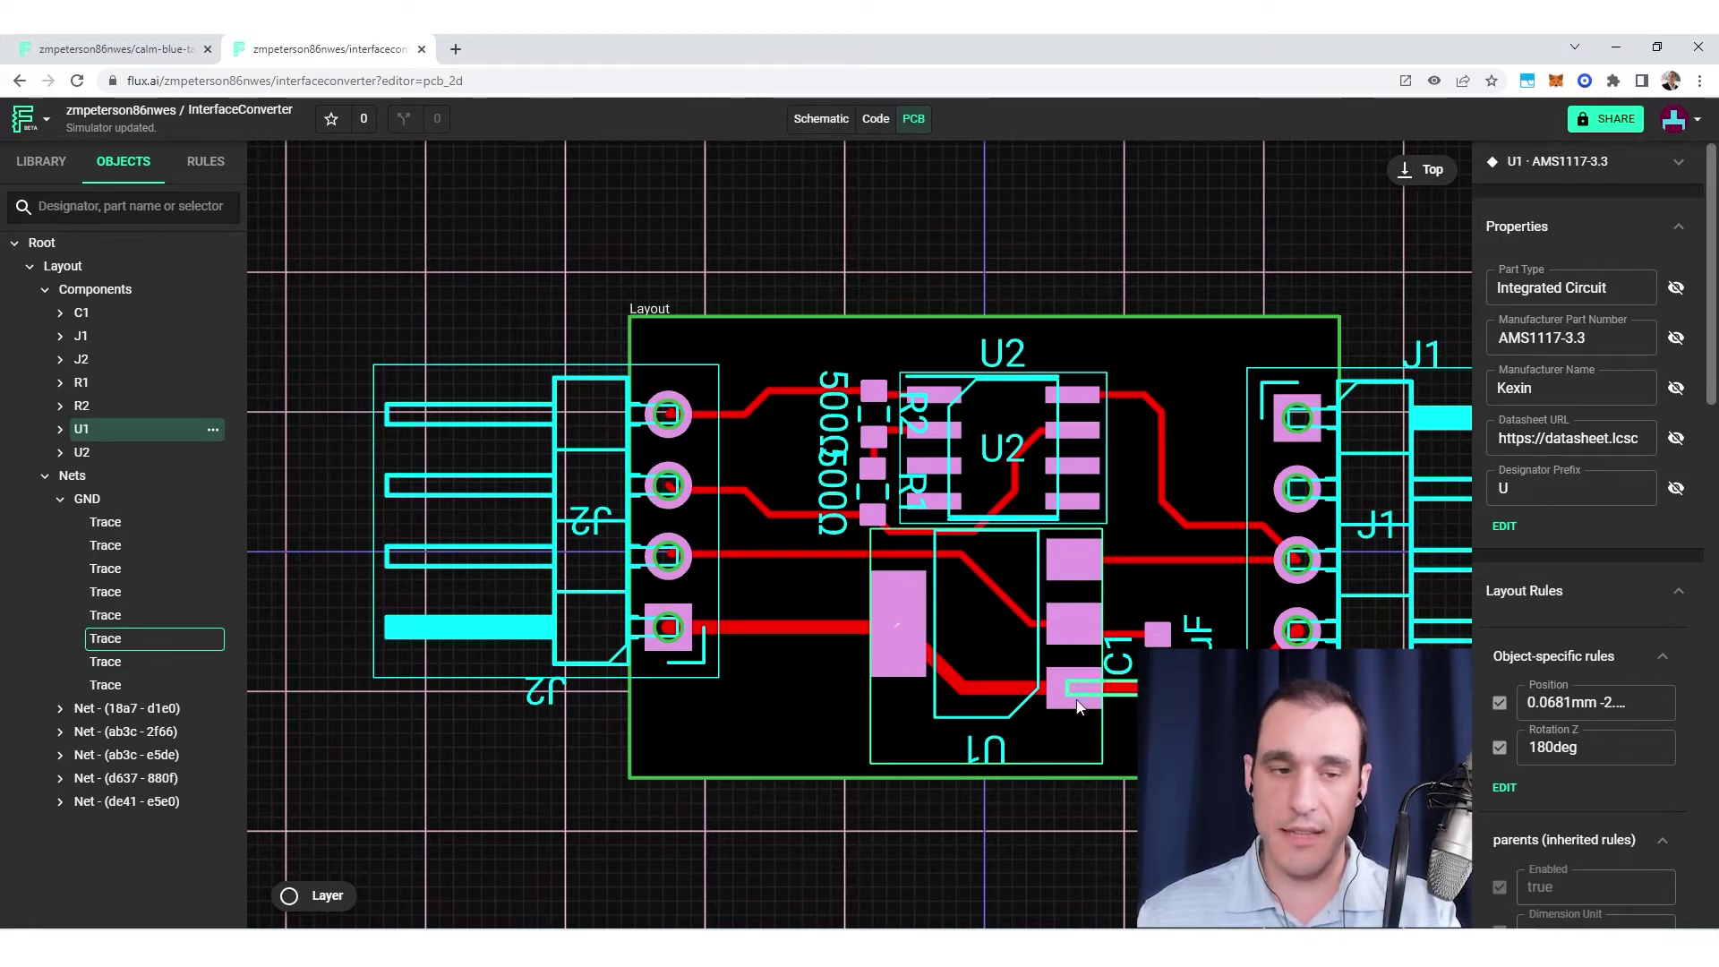
{"action": "left_click", "coordinate": [87, 499]}
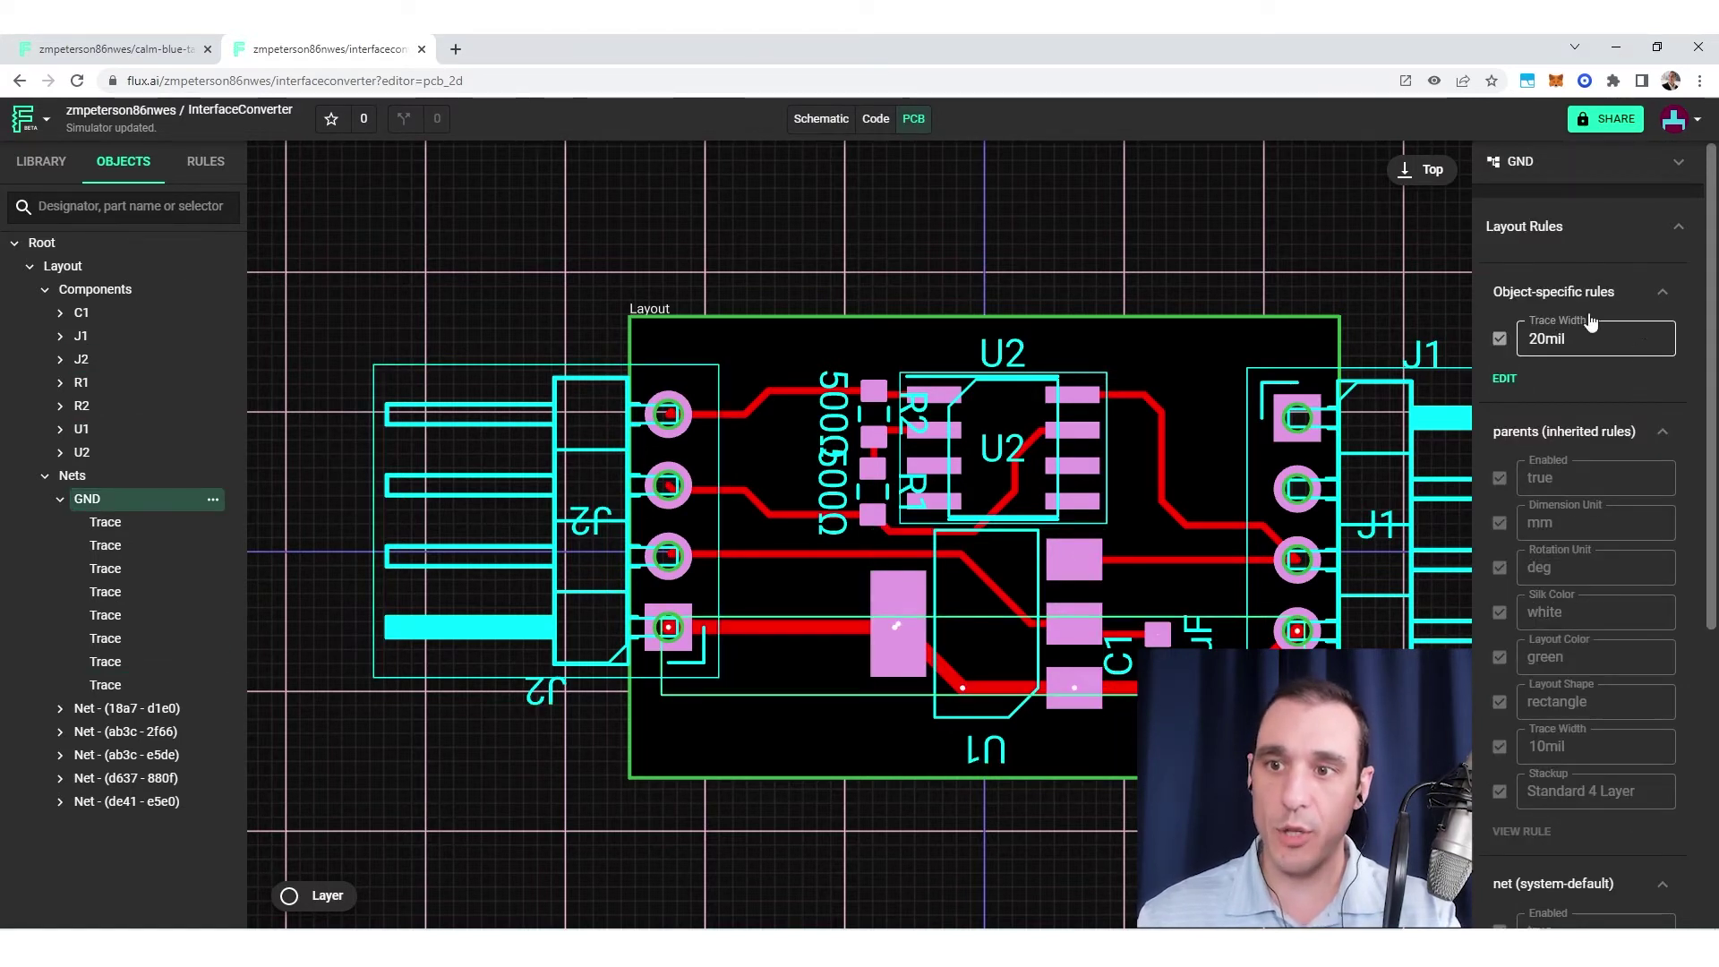
{"action": "left_click_drag", "start_coordinate": [1366, 249], "coordinate": [1258, 256]}
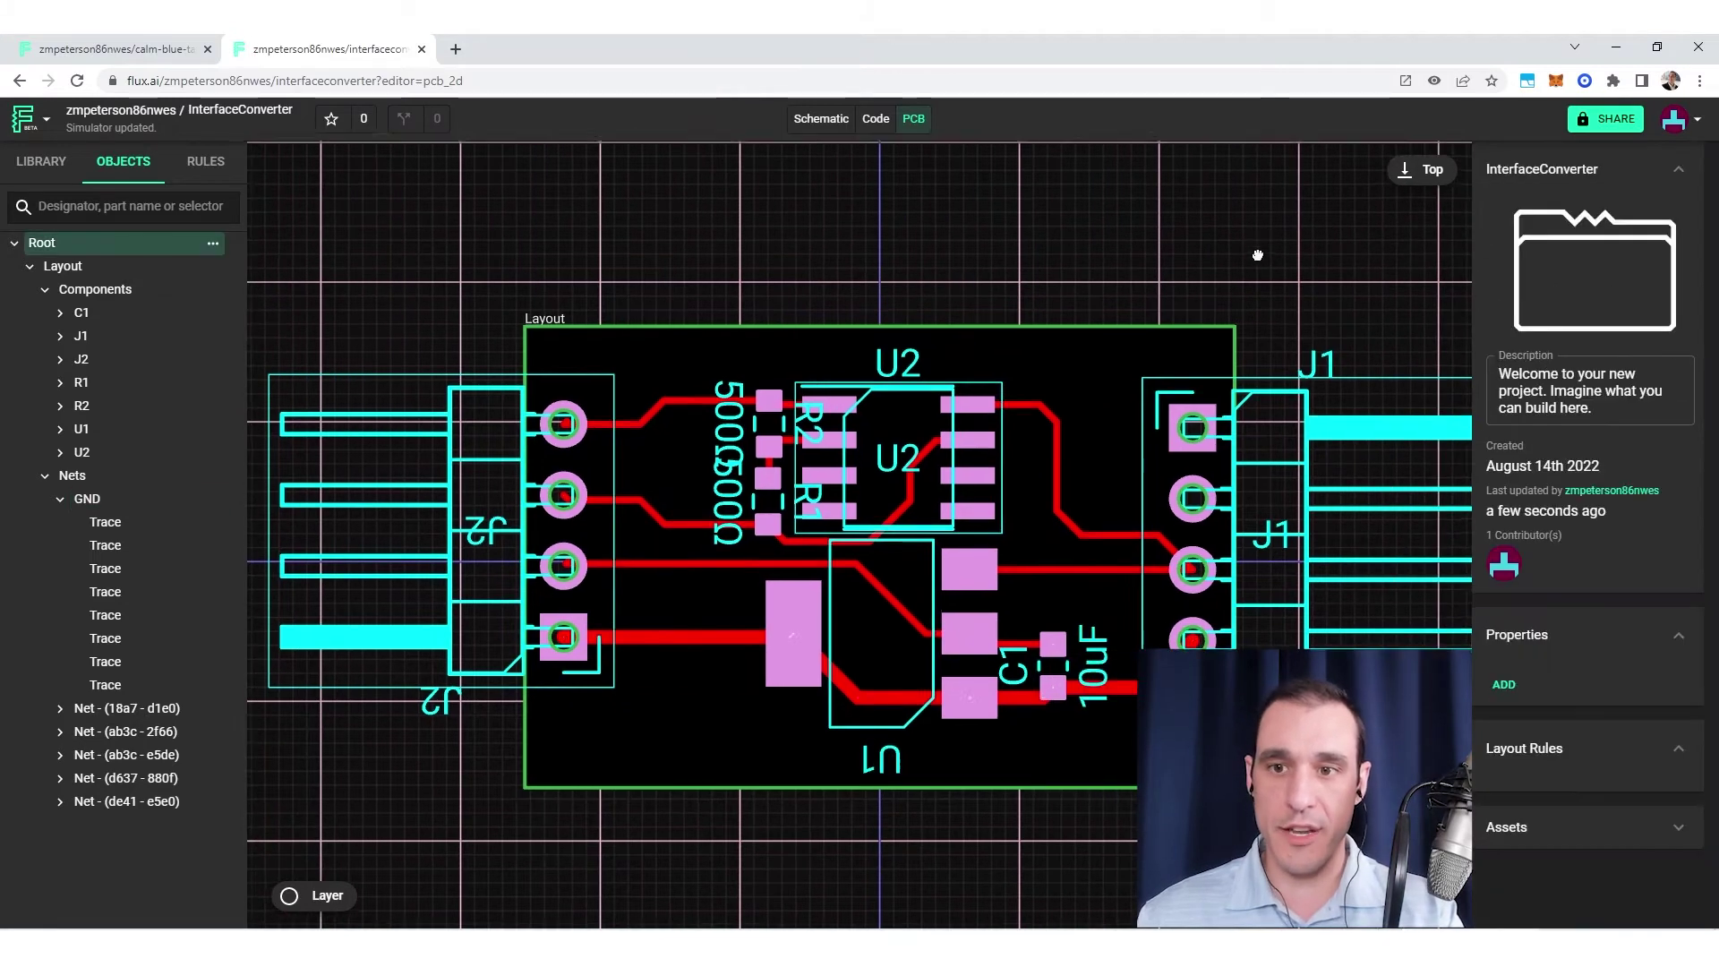
{"action": "scroll", "coordinate": [1234, 277], "scroll_direction": "down", "scroll_amount": 4}
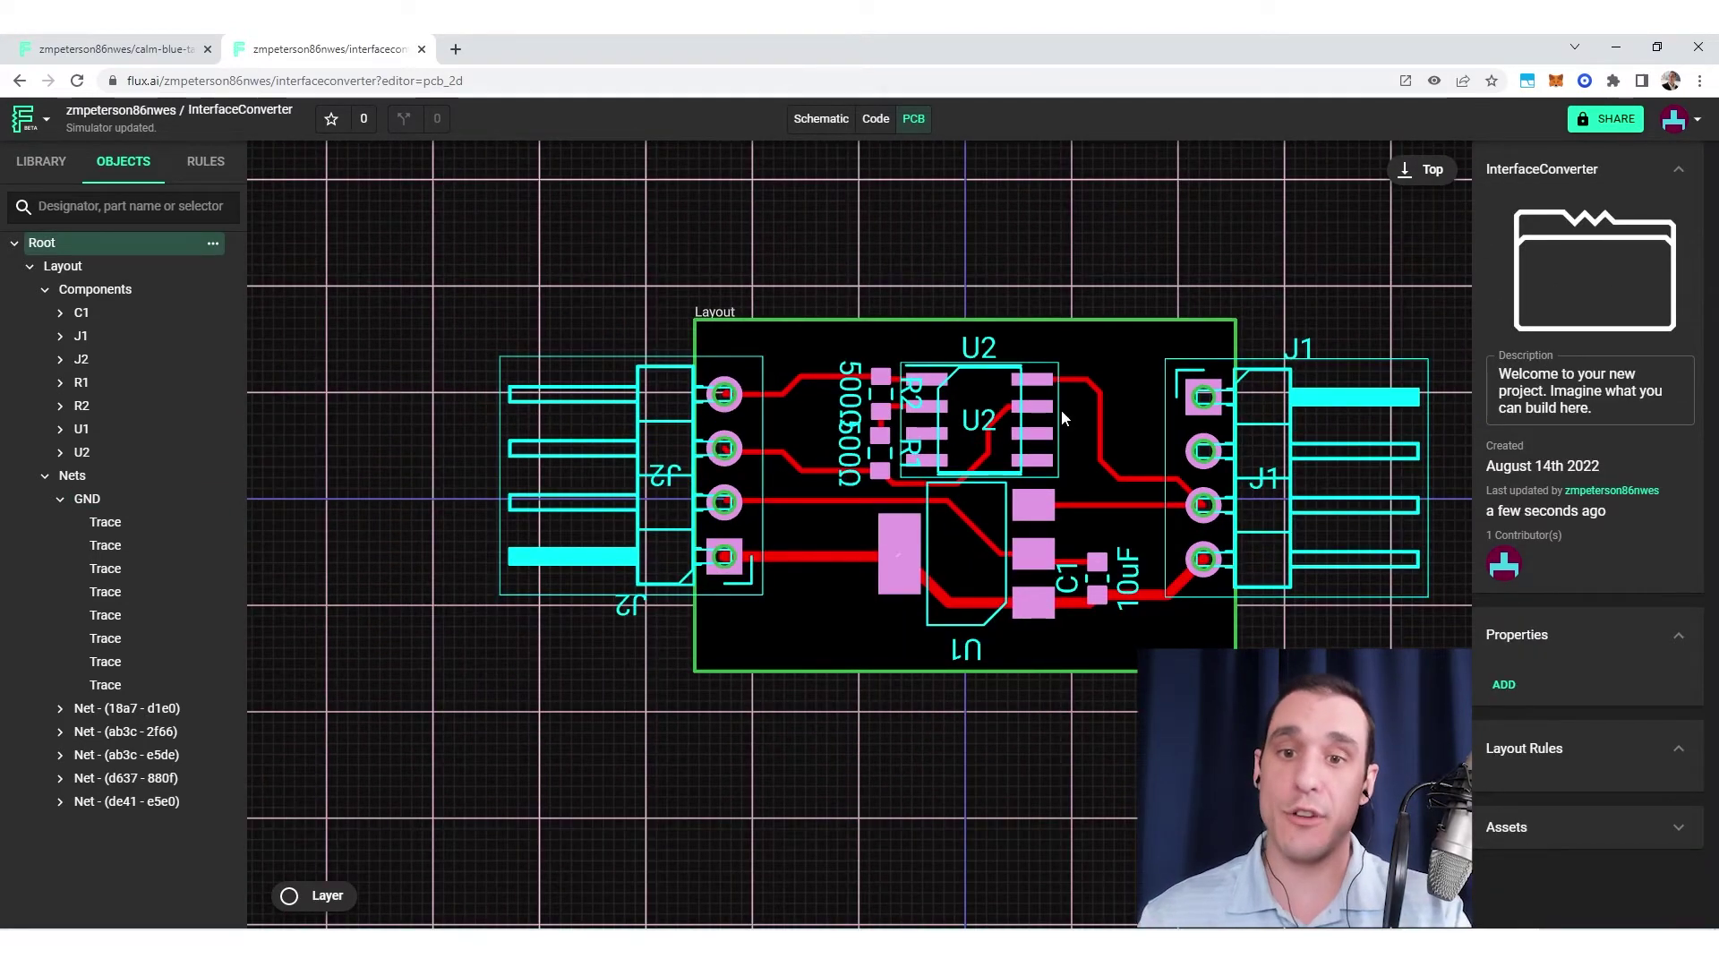
{"action": "left_click_drag", "start_coordinate": [1142, 620], "coordinate": [1067, 663]}
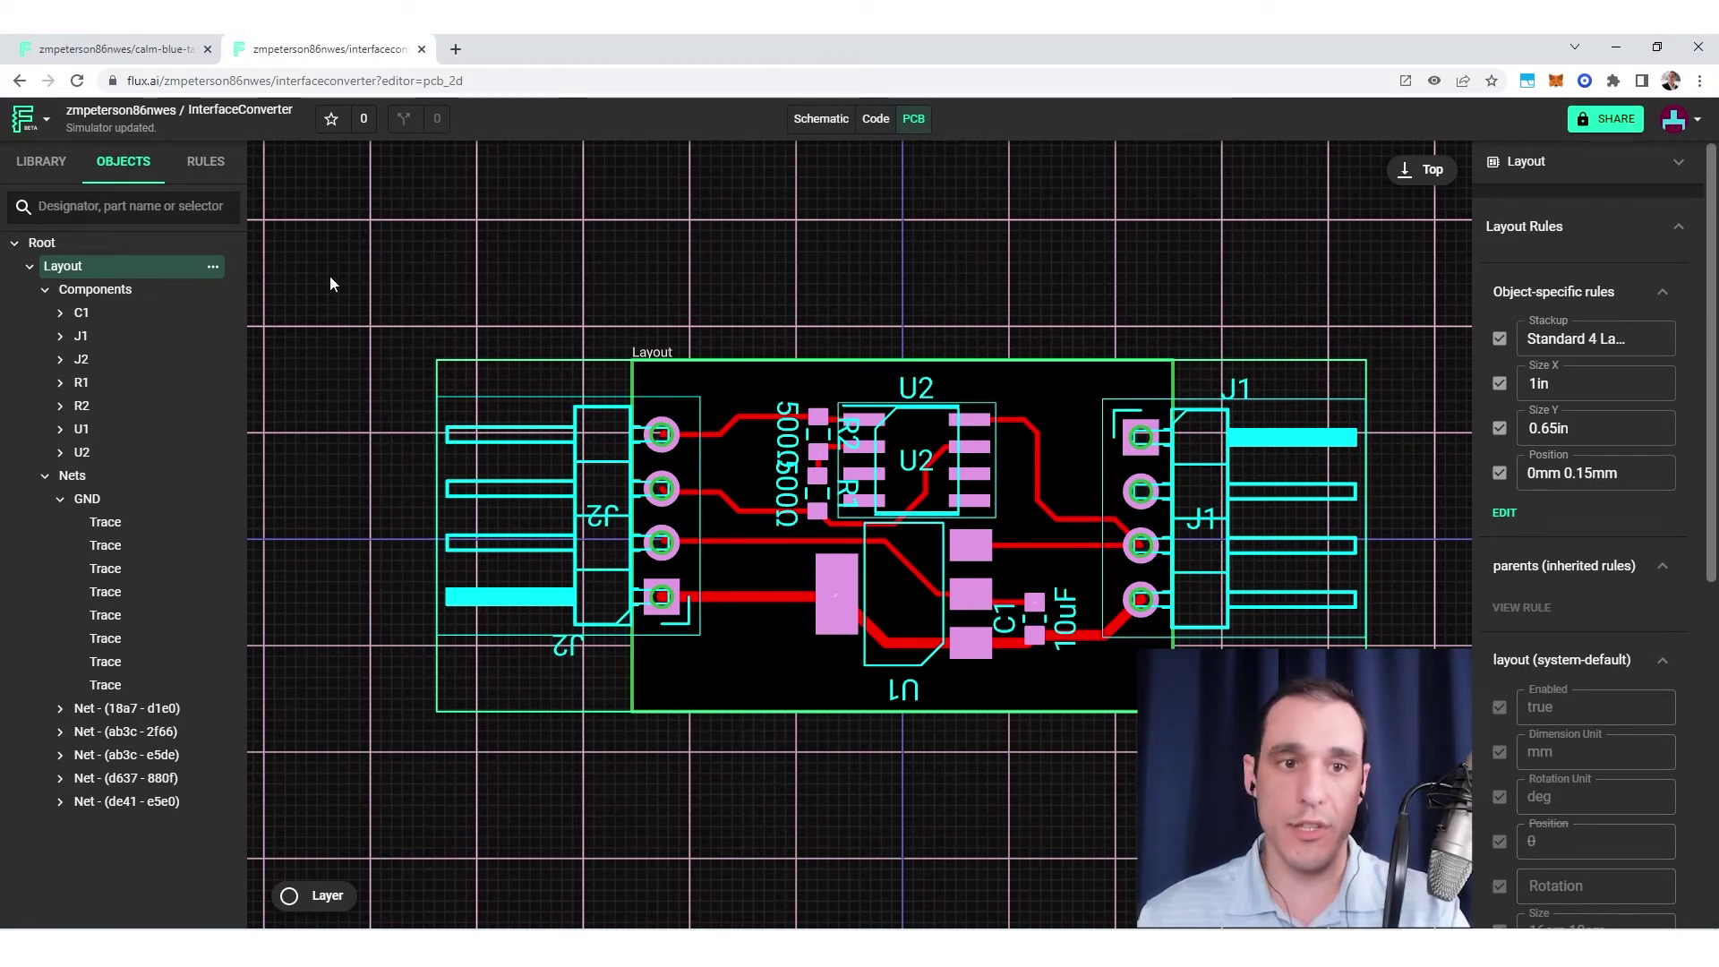
{"action": "left_click", "coordinate": [1583, 344]}
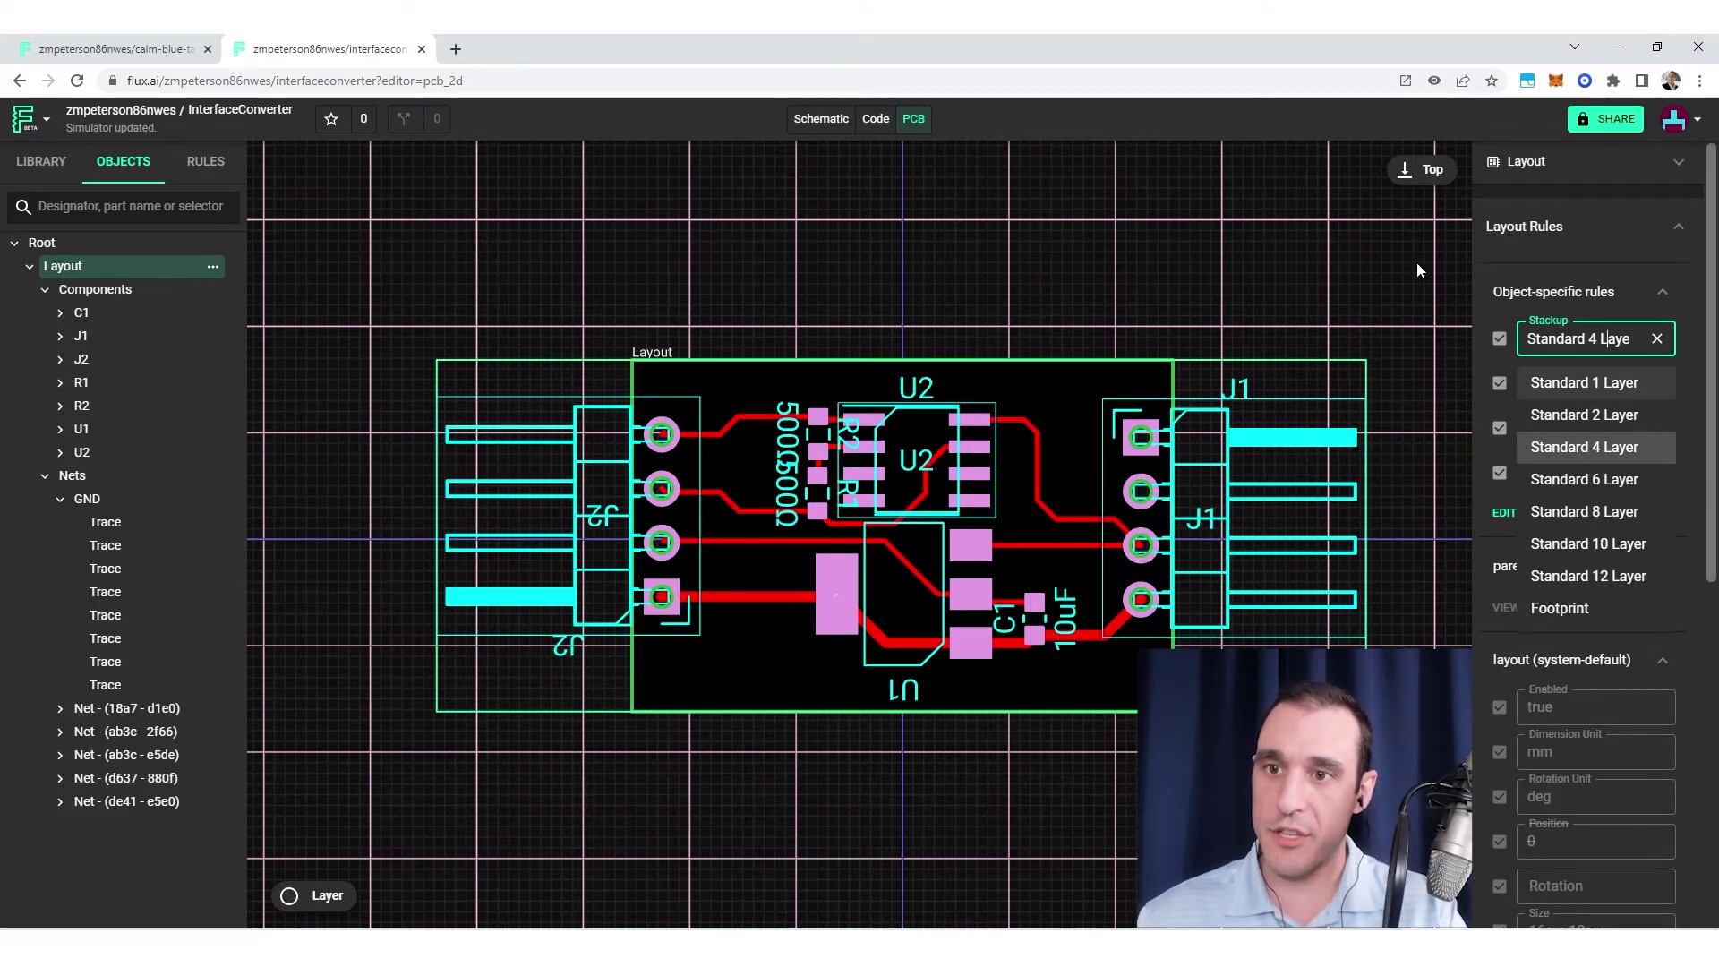
{"action": "left_click", "coordinate": [1024, 365]}
{"action": "left_click", "coordinate": [117, 266]}
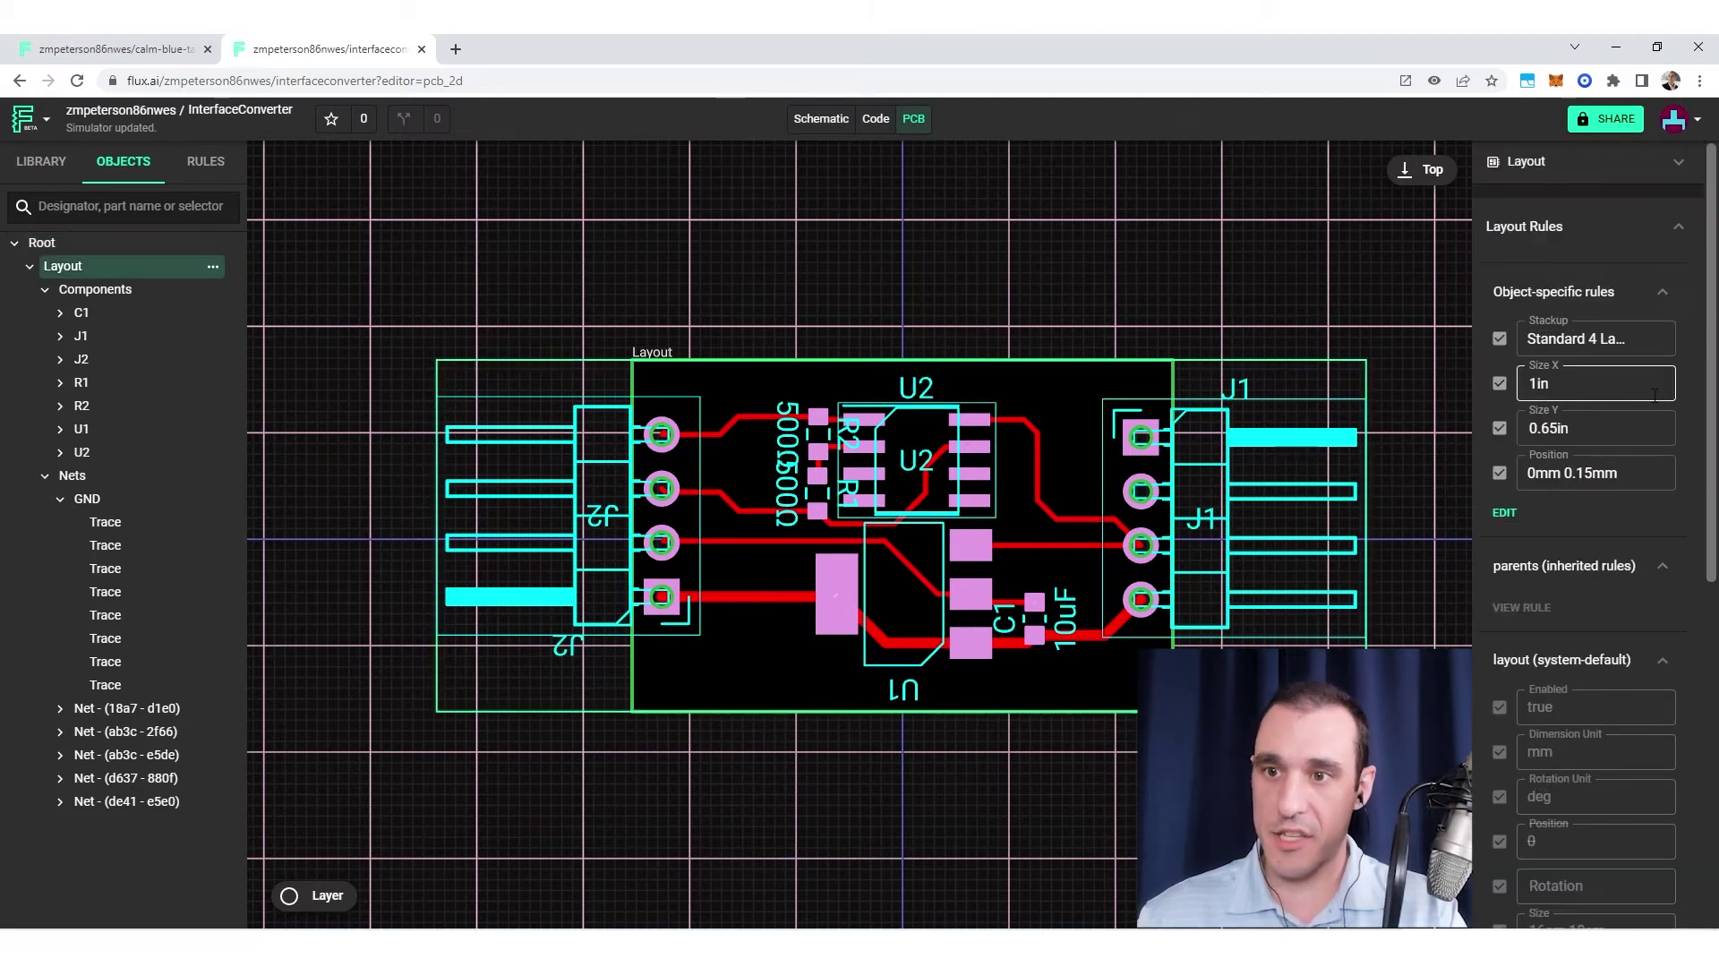
{"action": "left_click", "coordinate": [1638, 385]}
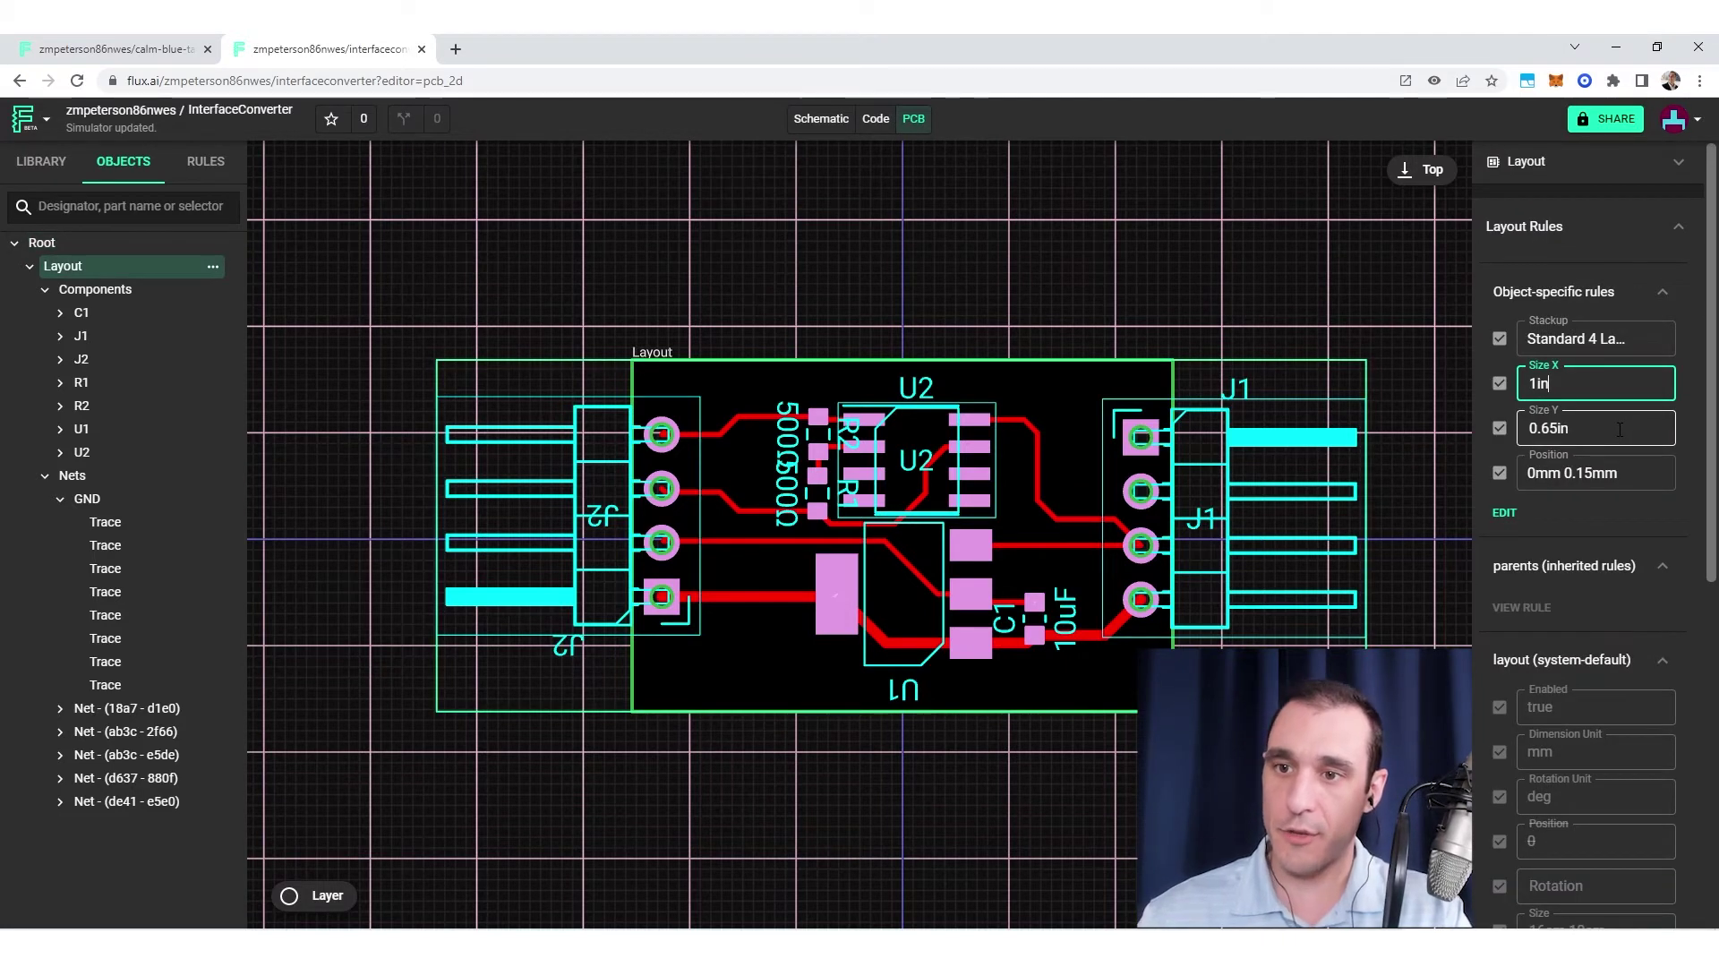
{"action": "left_click", "coordinate": [1619, 428]}
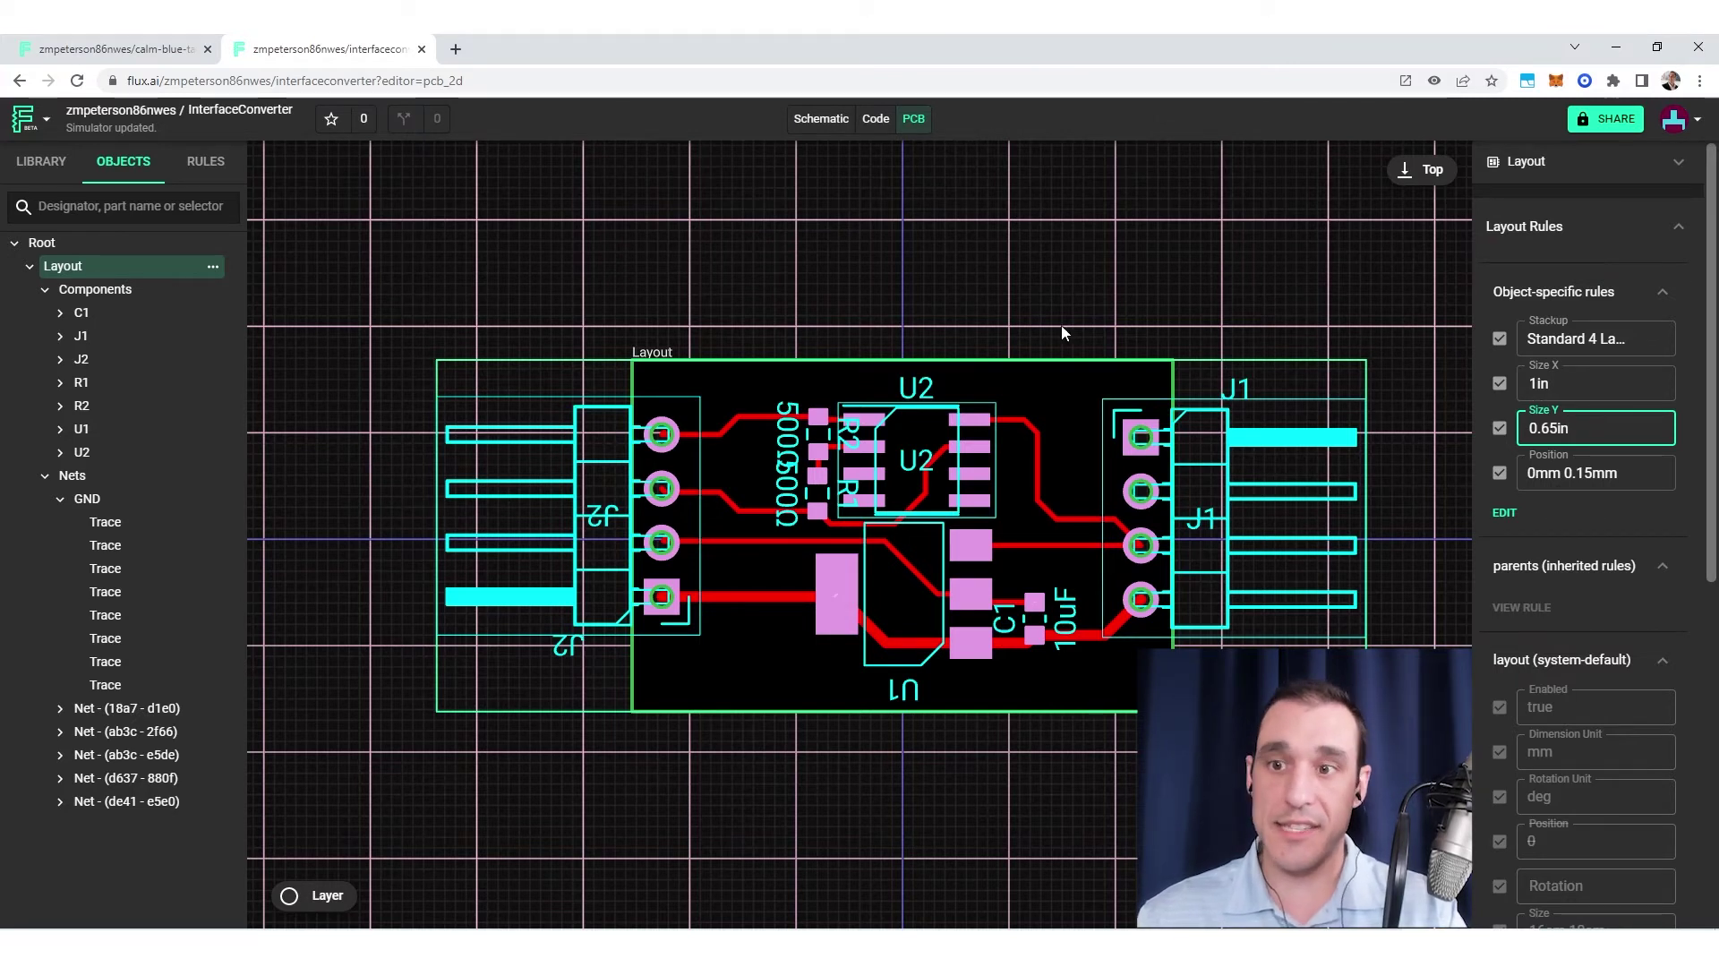
- Change the Layout position from 0mm 0.15mm to 0mm 0mm and reopen its rule list
{"action": "left_click", "coordinate": [1566, 472]}
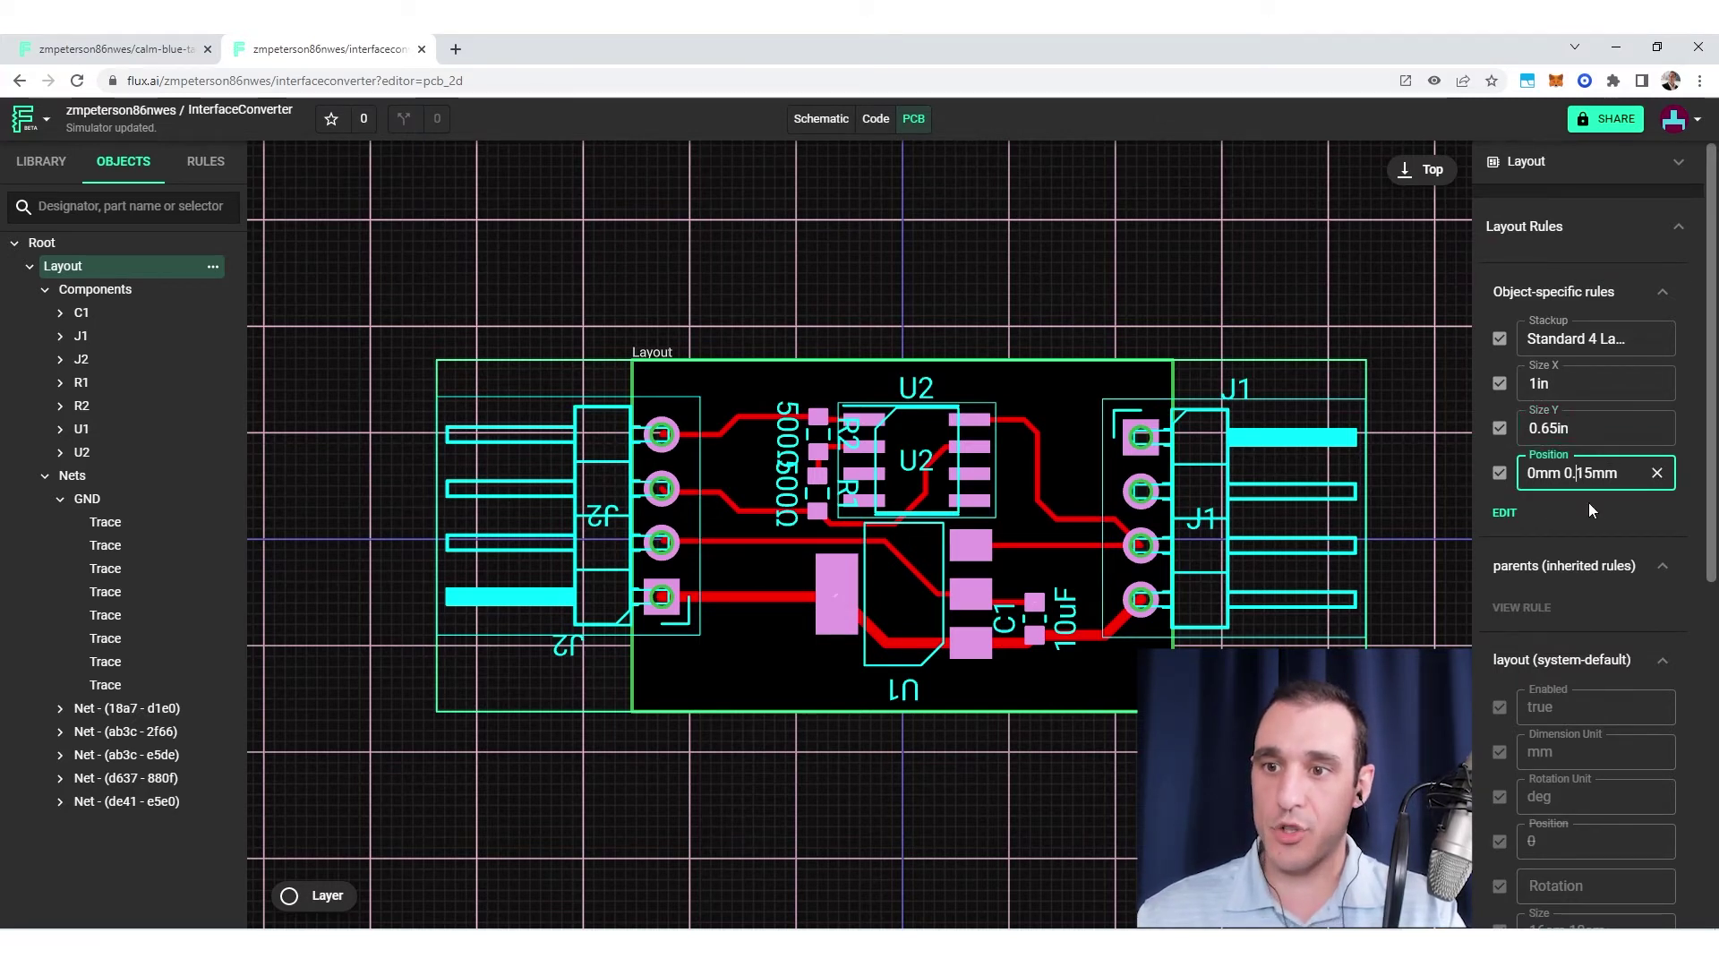
{"action": "key", "text": "BackSpace"}
{"action": "key", "text": "BackSpace"}
{"action": "key", "text": "BackSpace"}
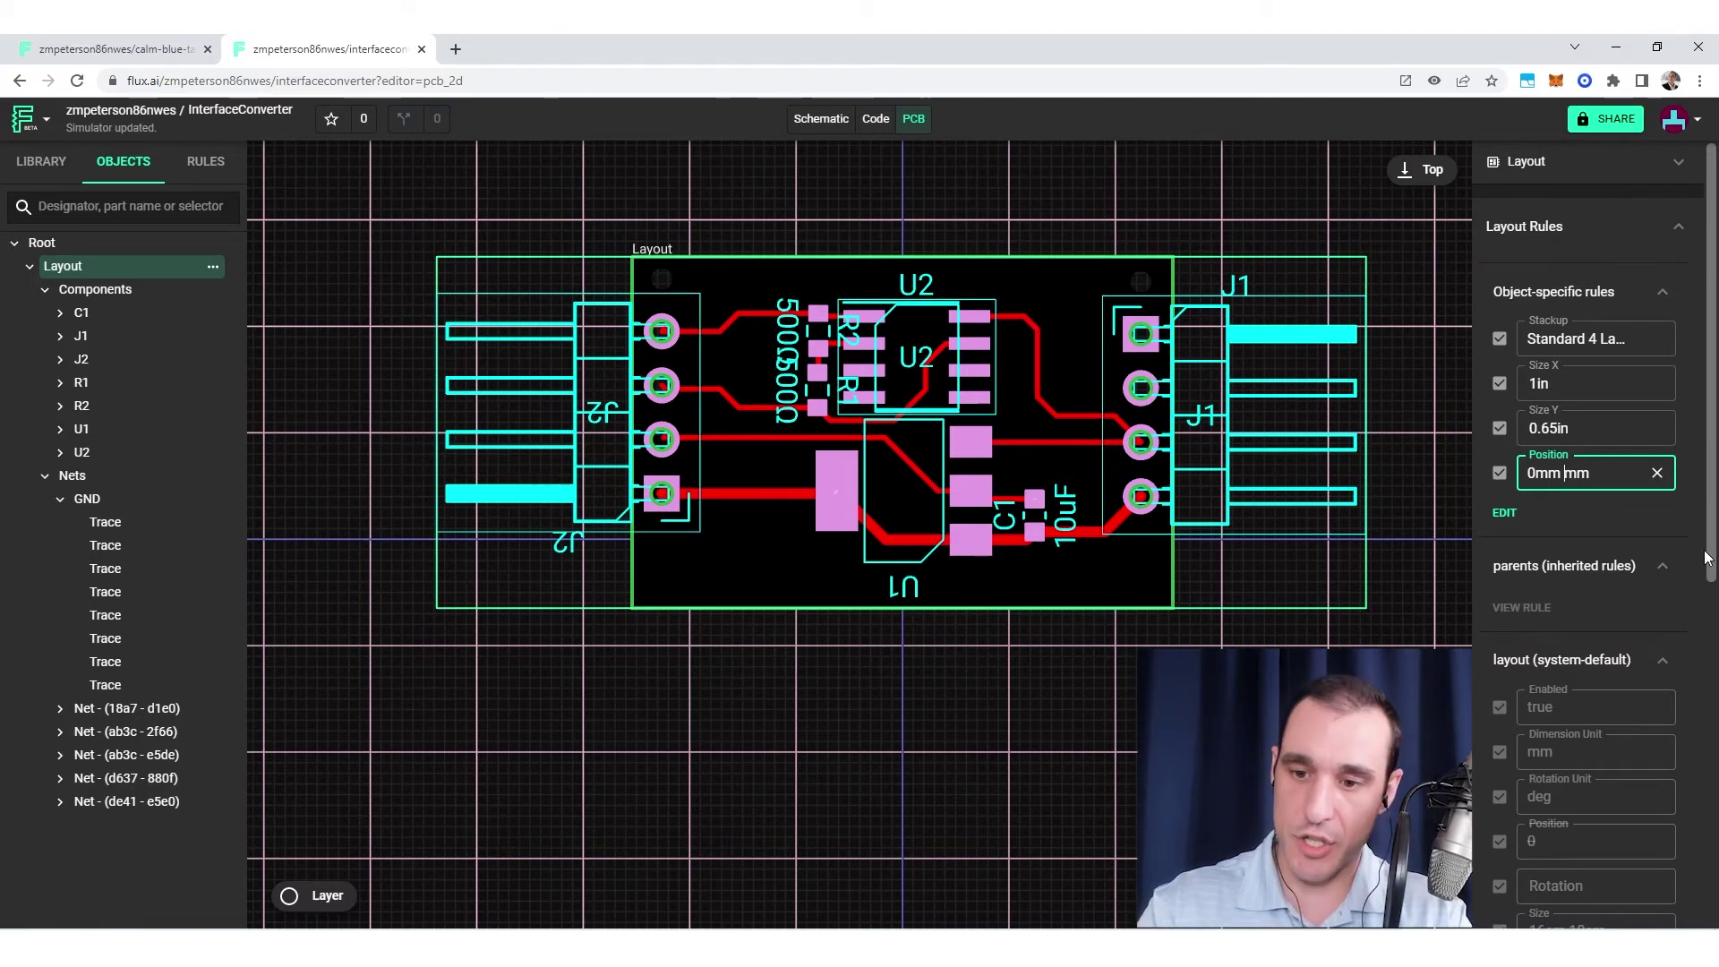
{"action": "type", "text": "0"}
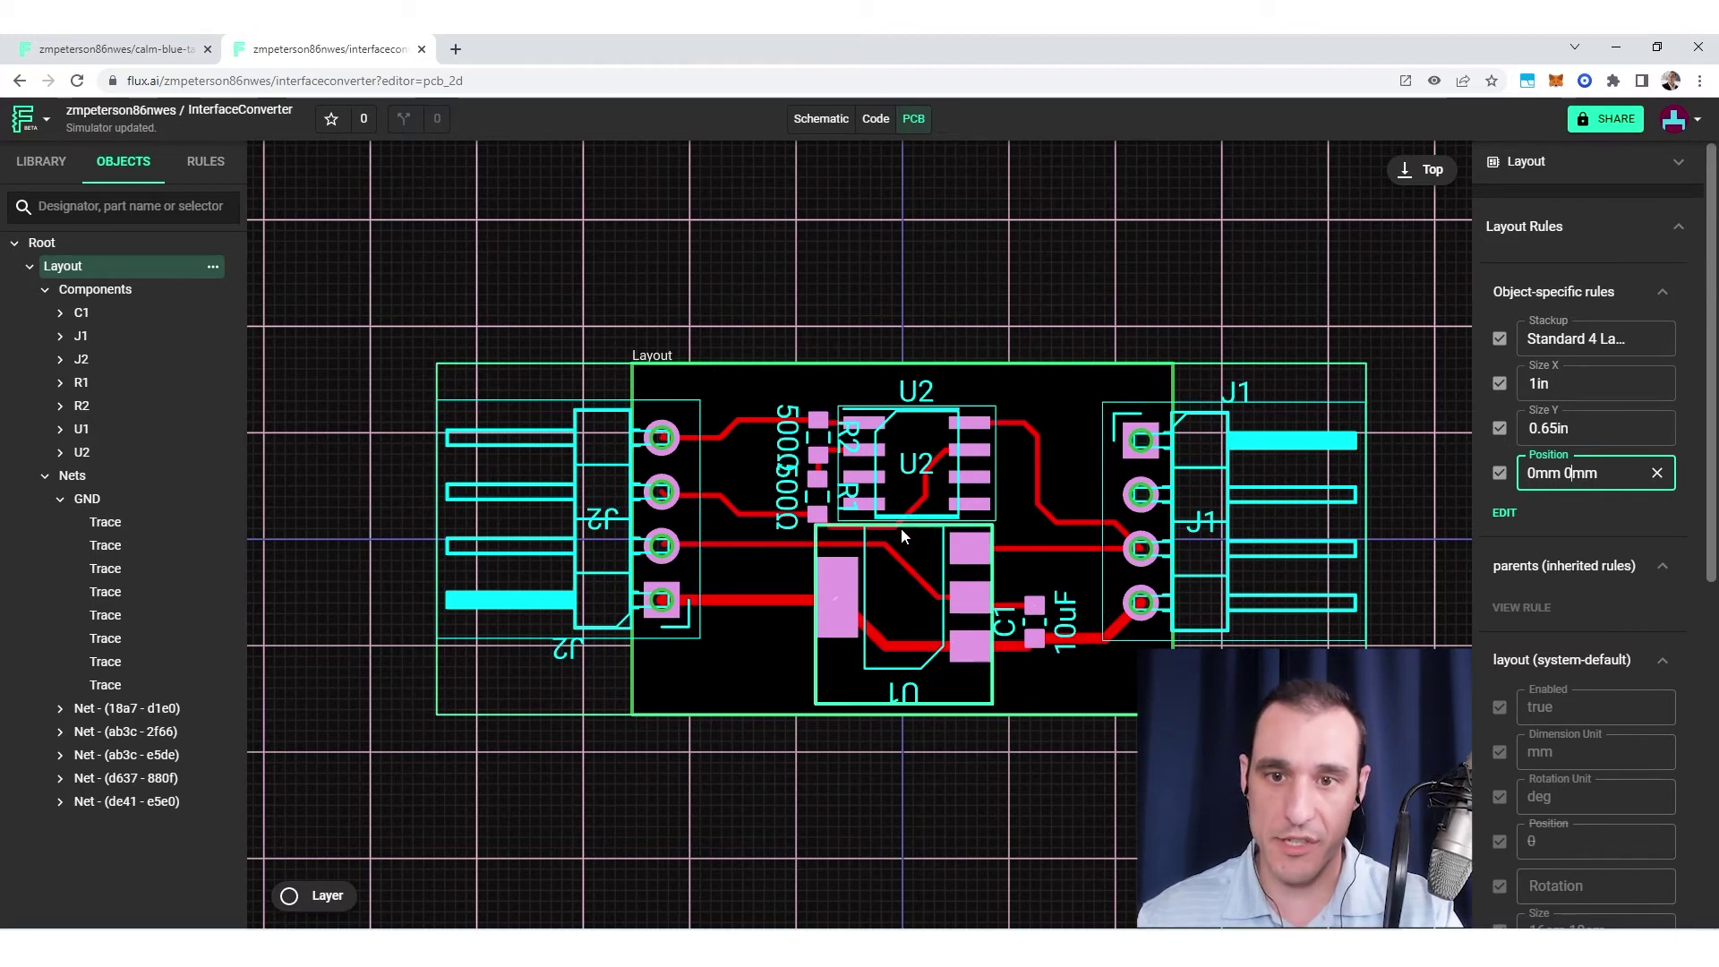
{"action": "left_click", "coordinate": [1343, 326]}
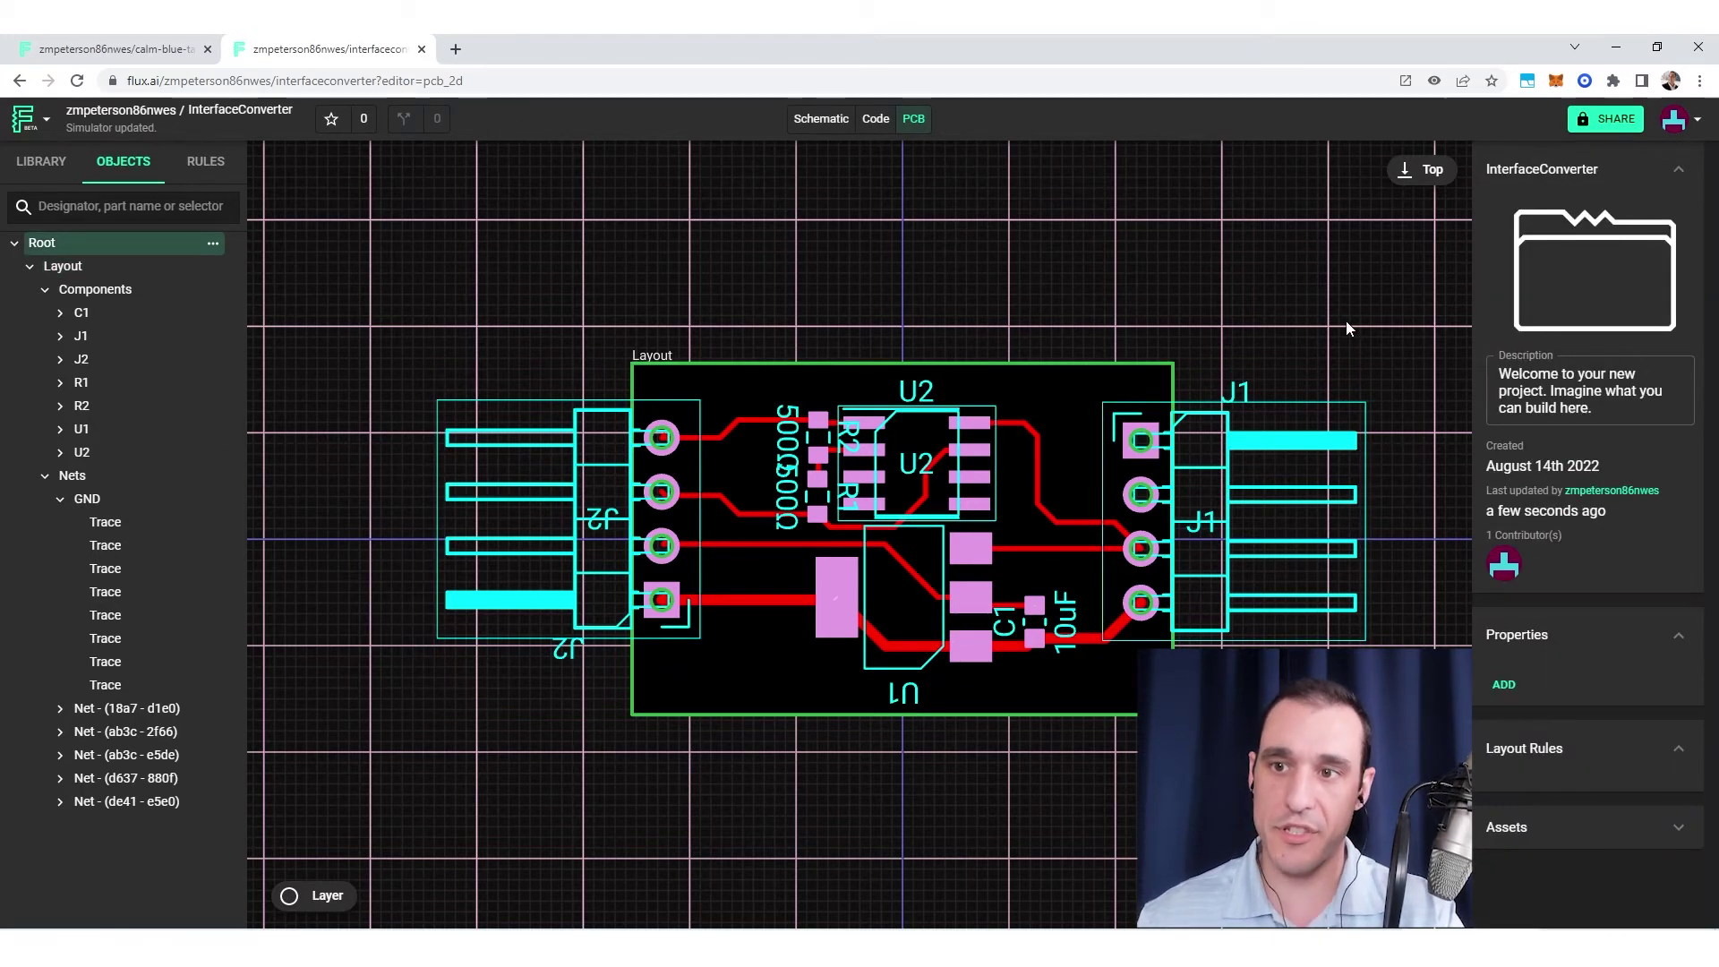
{"action": "left_click", "coordinate": [186, 291]}
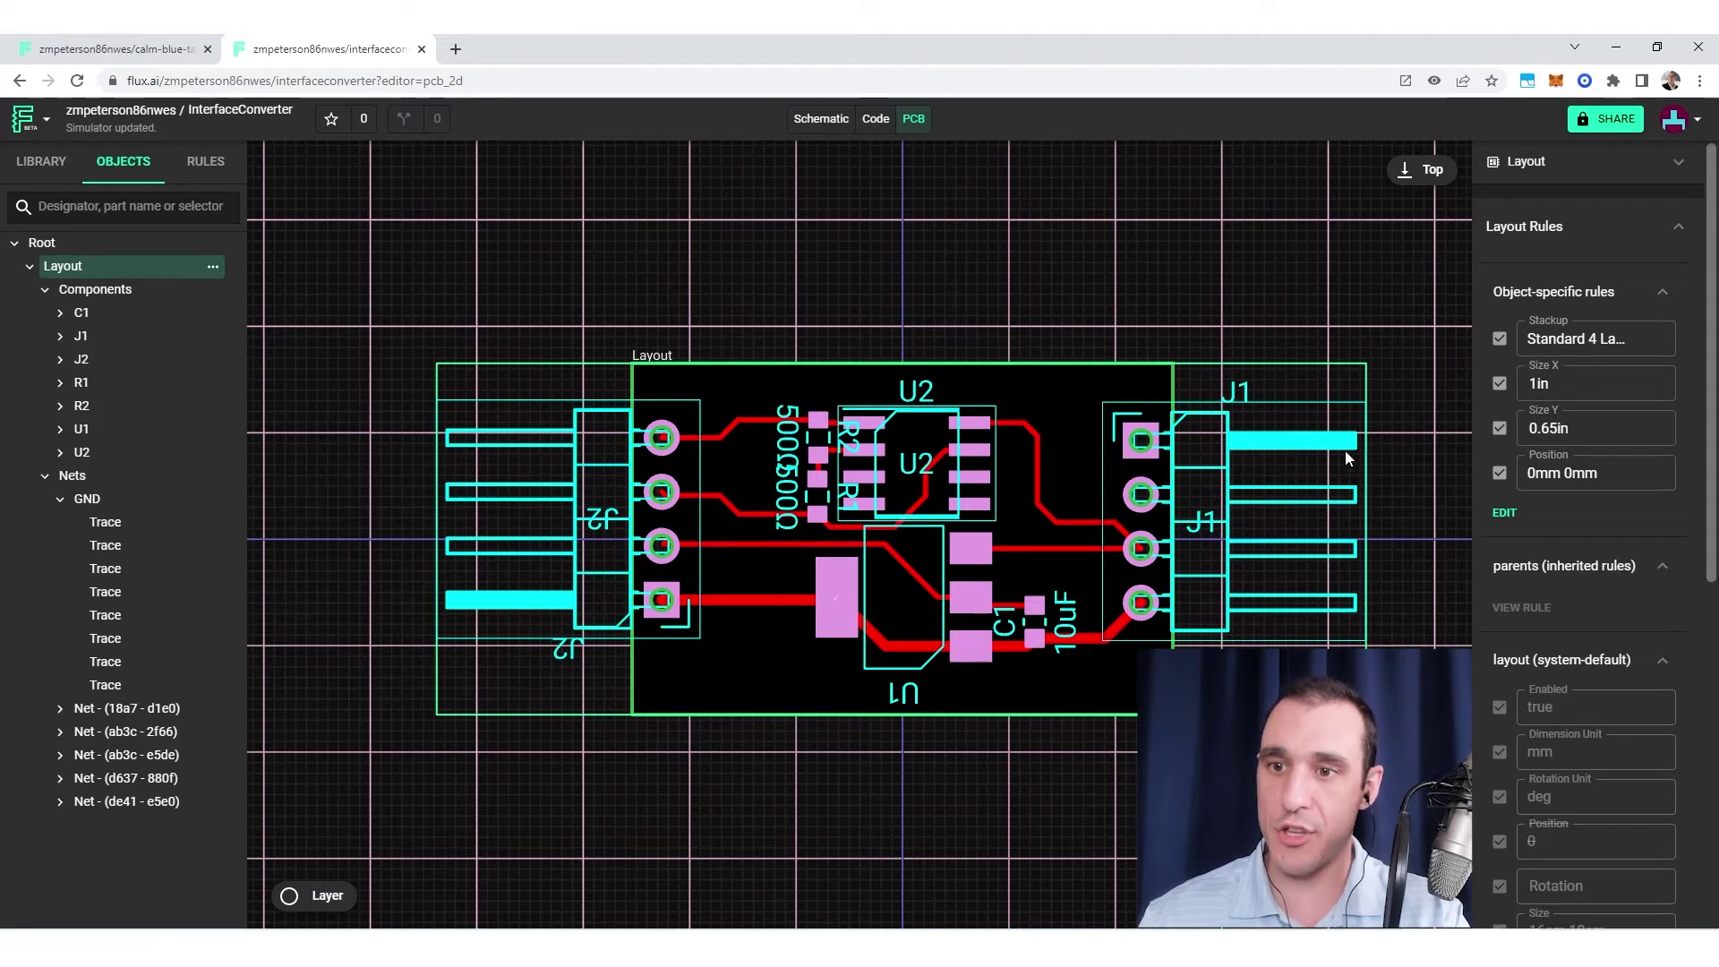
{"action": "left_click", "coordinate": [1504, 514]}
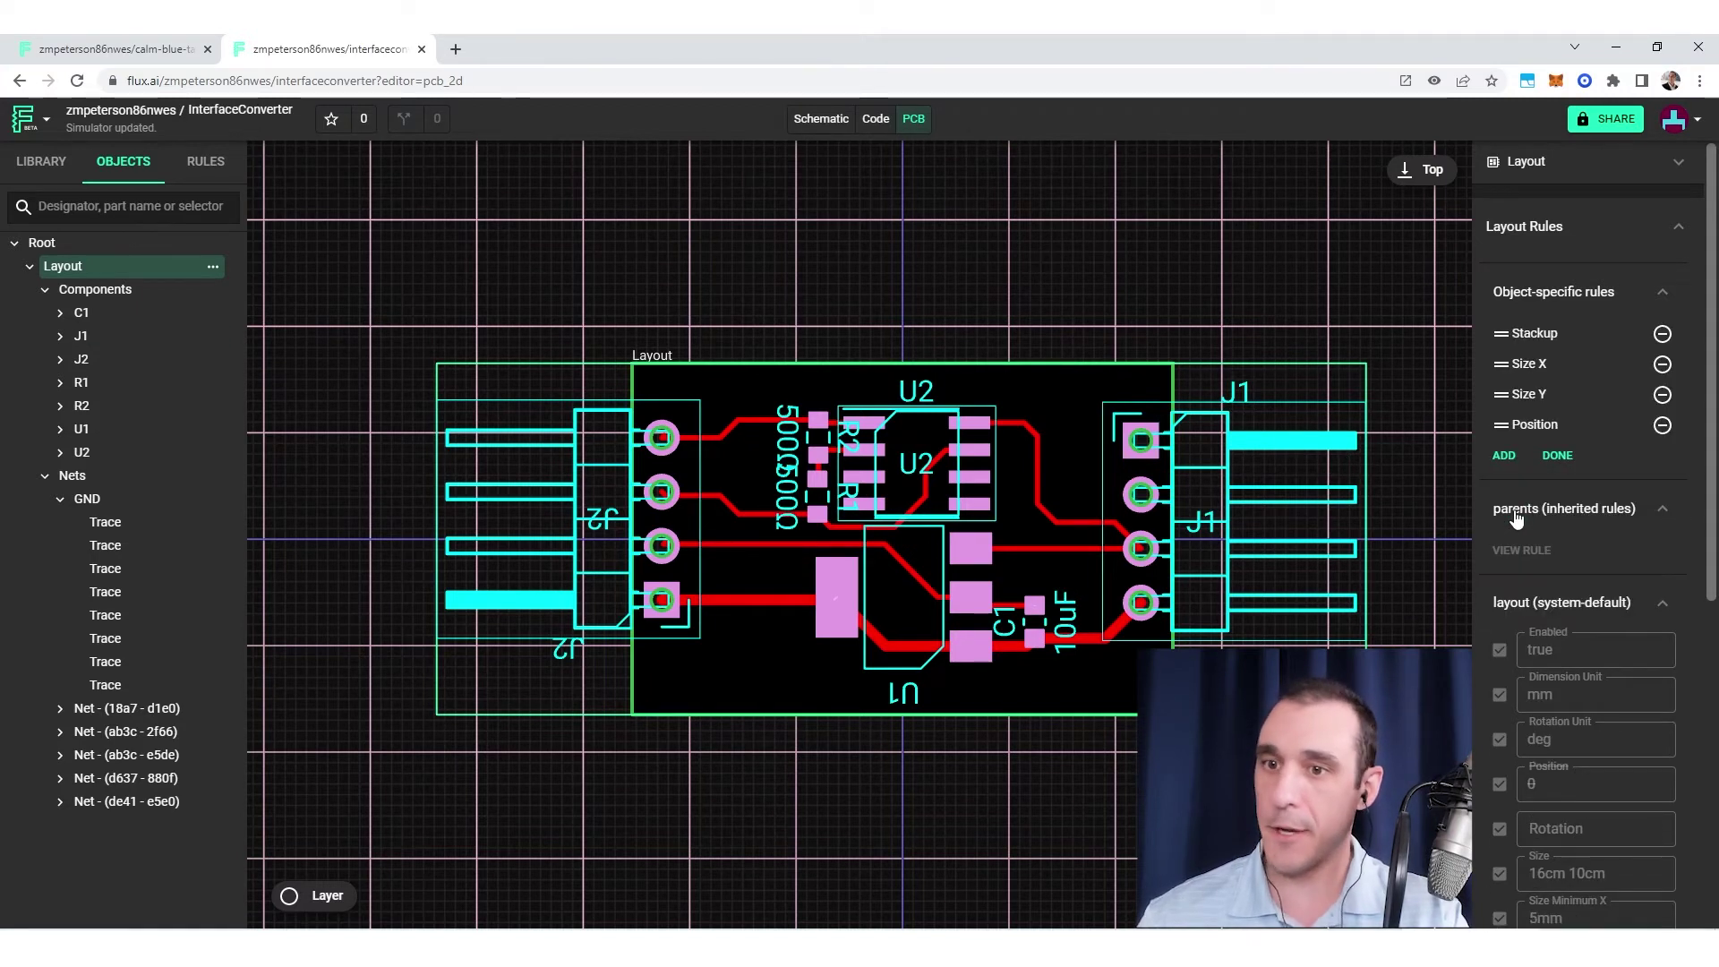
- Add a Corner Radius Top Right rule of 3mm to the board layout
{"action": "left_click", "coordinate": [1505, 456]}
{"action": "left_click_drag", "start_coordinate": [807, 362], "coordinate": [804, 506]}
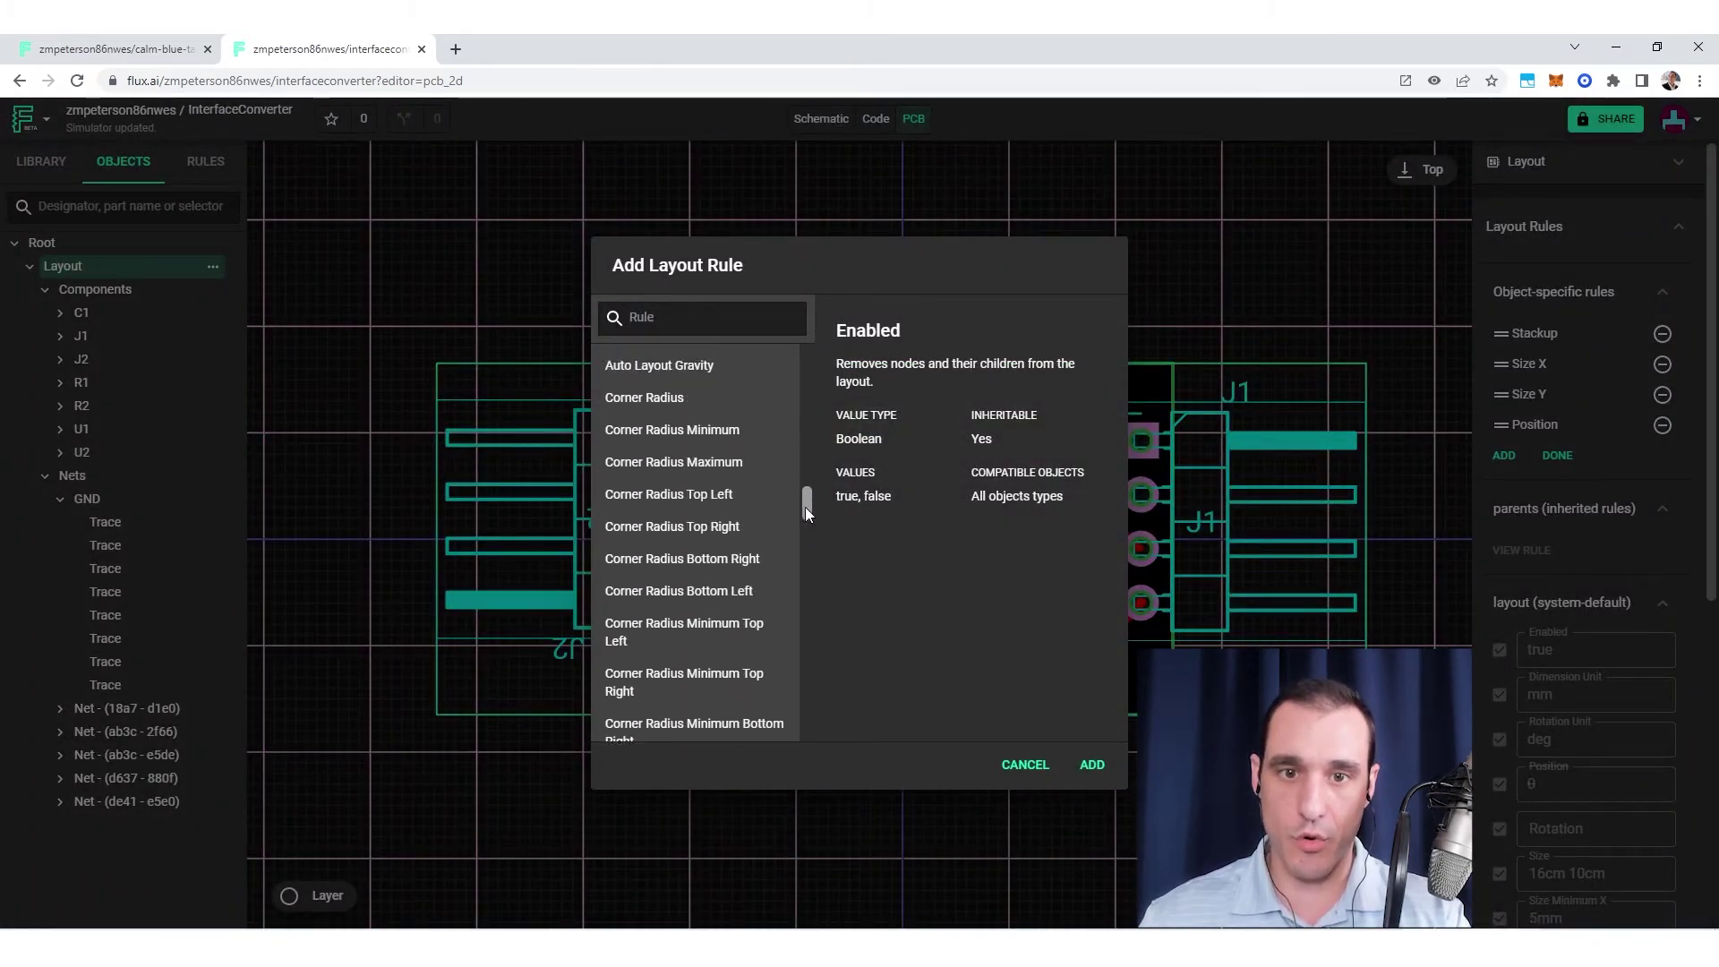
{"action": "left_click", "coordinate": [708, 534]}
{"action": "left_click", "coordinate": [1094, 767]}
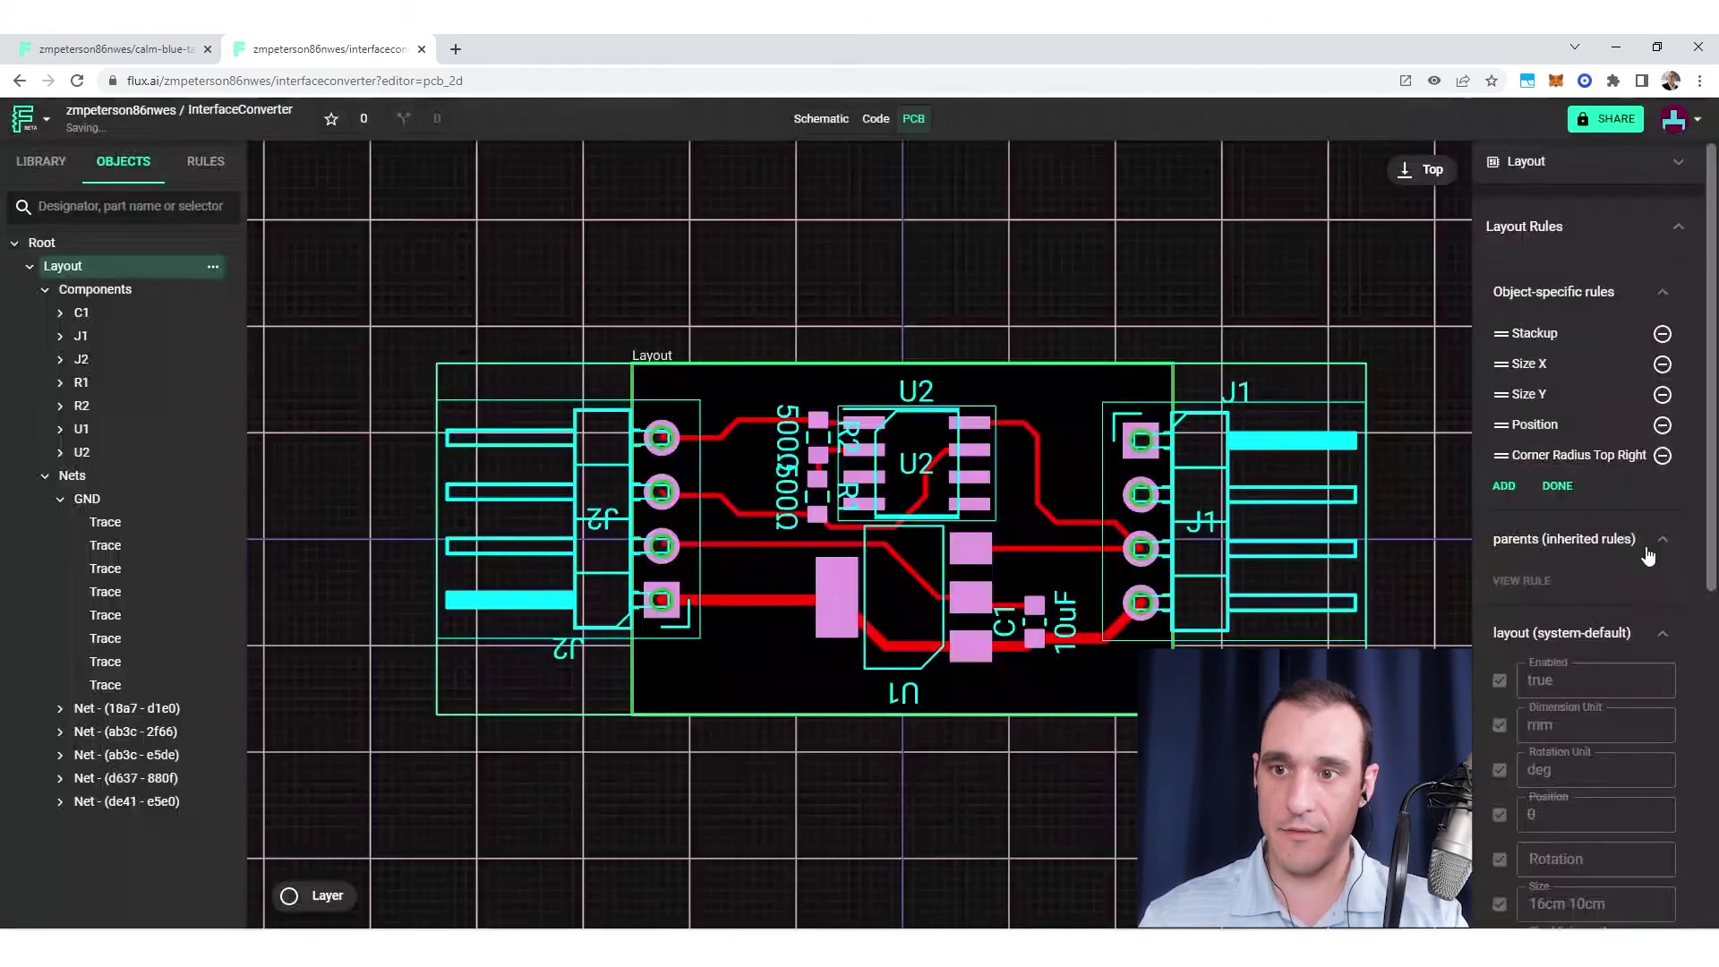
{"action": "left_click", "coordinate": [1558, 486]}
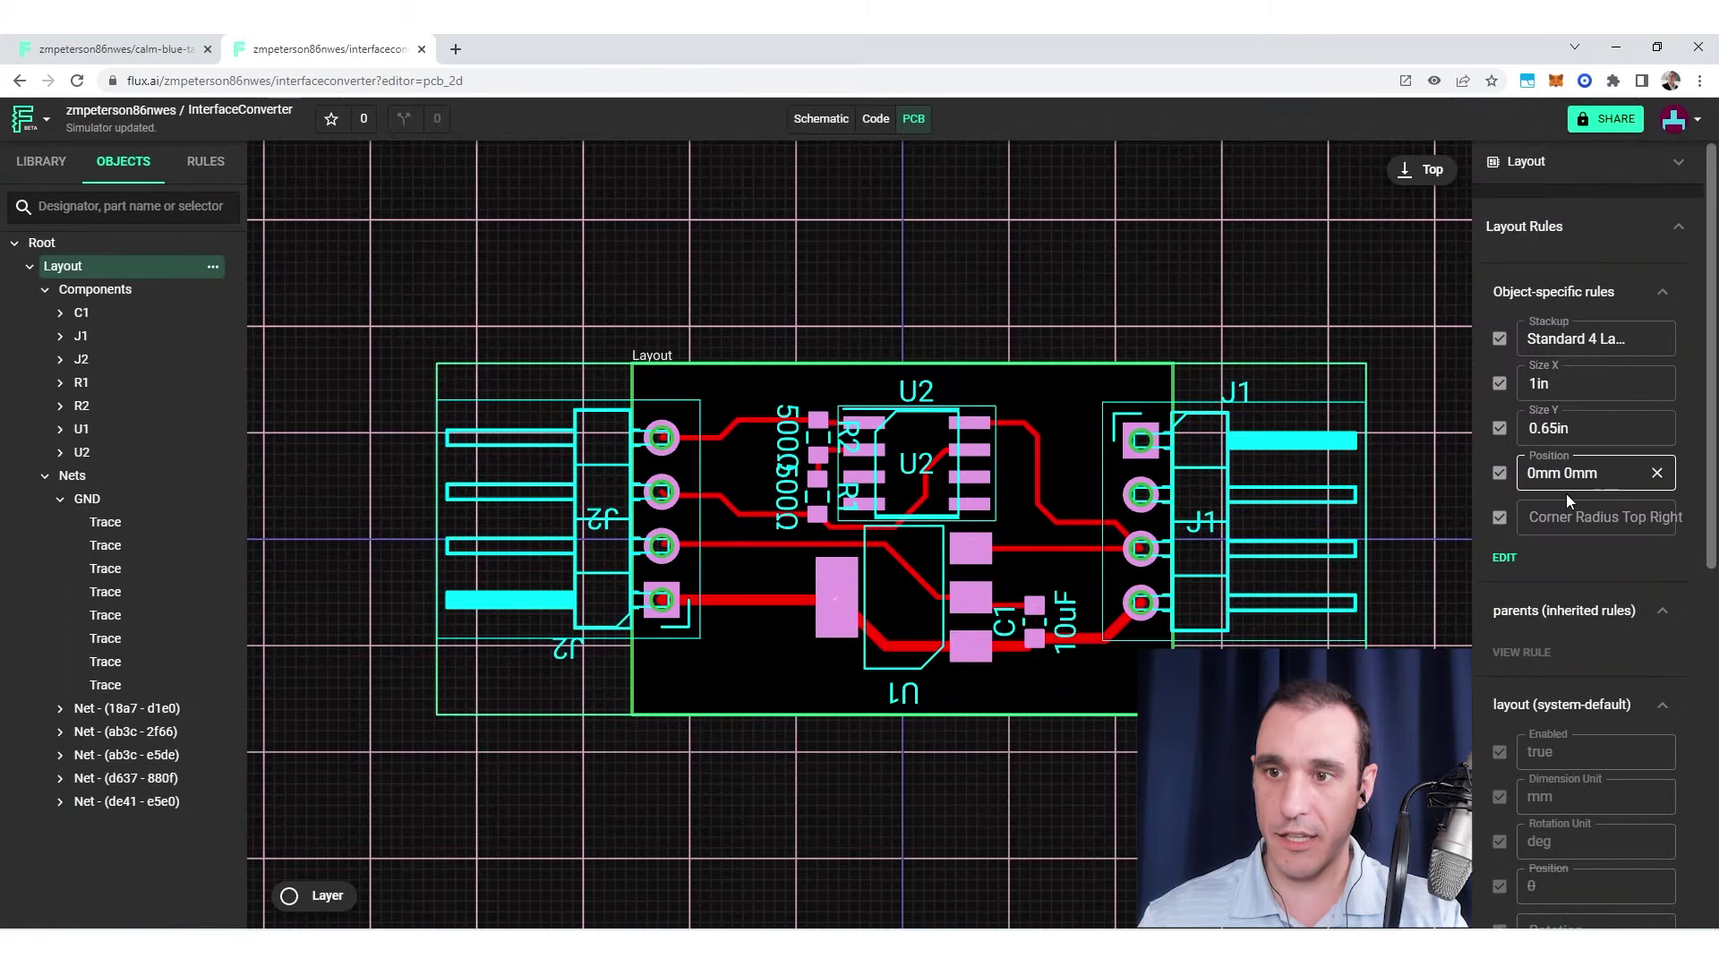
{"action": "left_click", "coordinate": [1576, 518]}
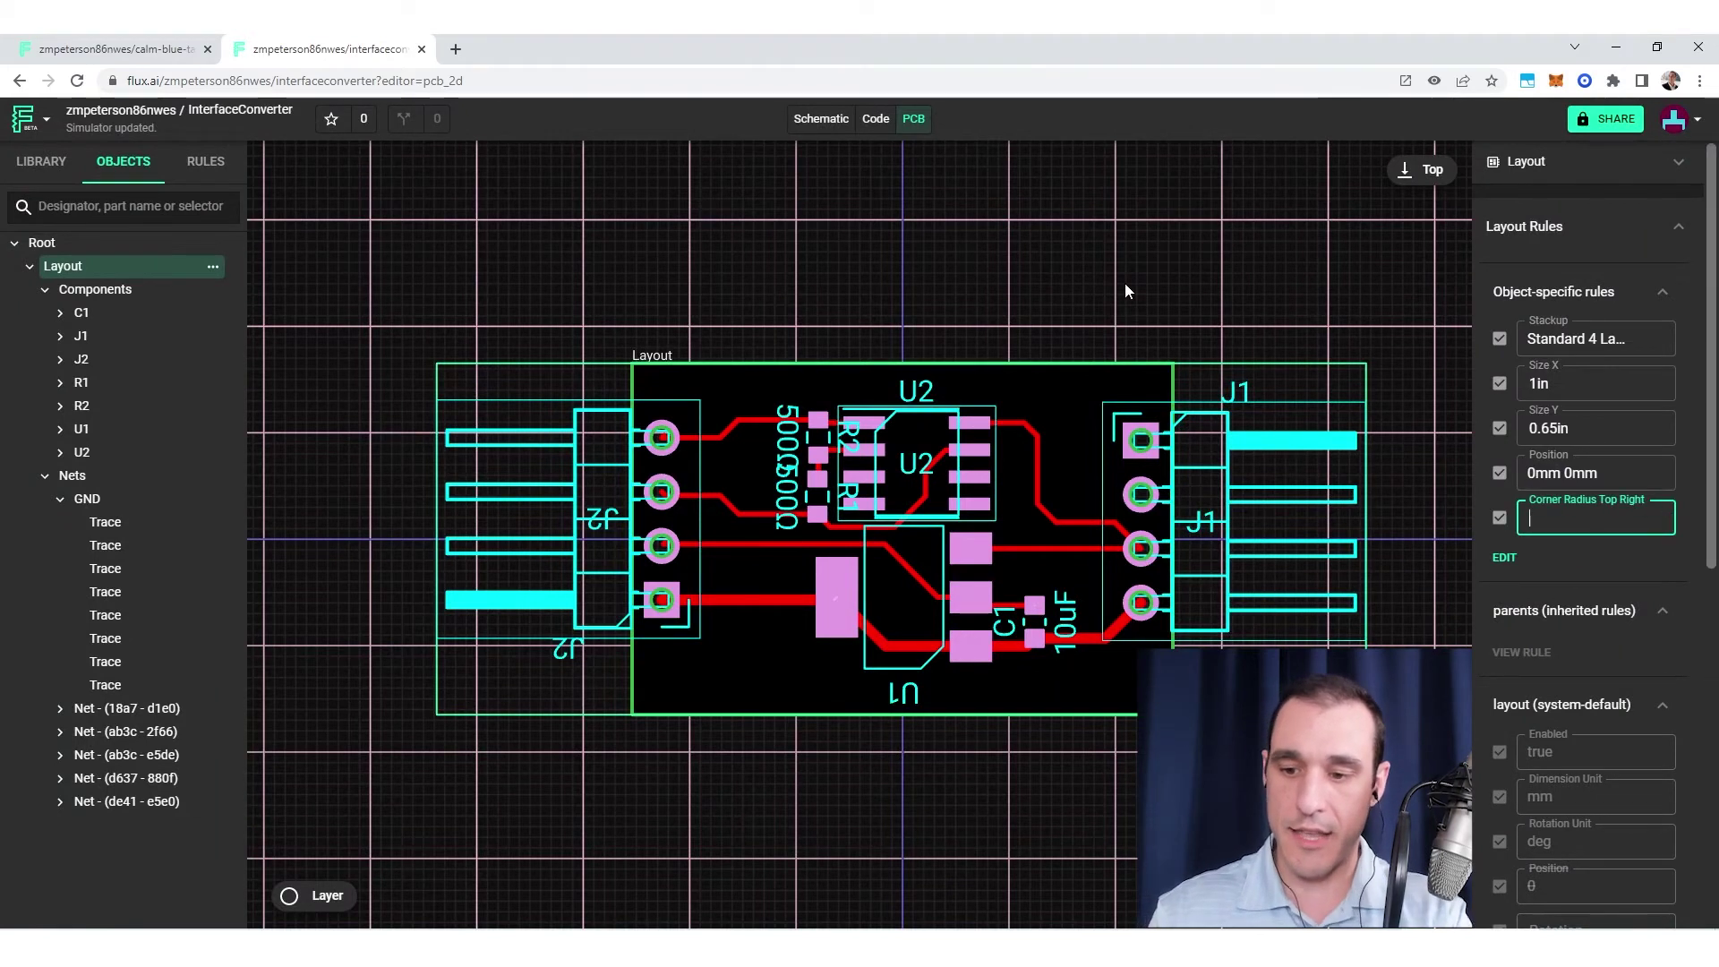
{"action": "type", "text": "3mm"}
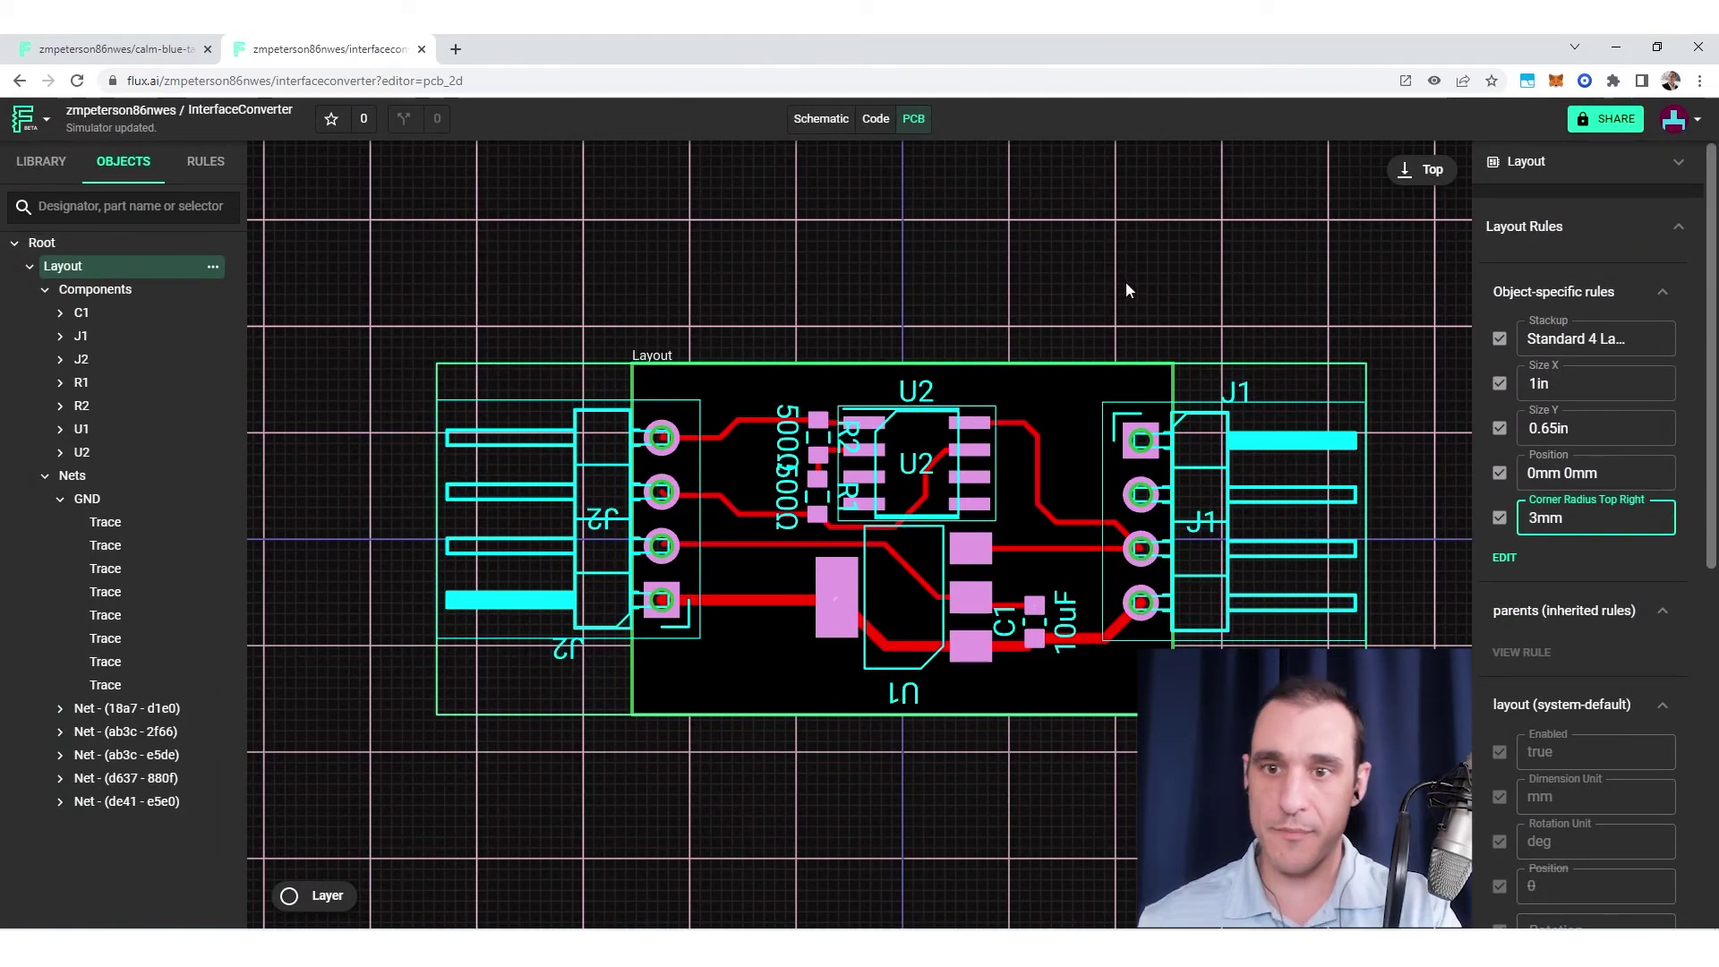
{"action": "key", "text": "Return"}
- Deselect the board to view the rounded corner, then reselect the layout
{"action": "left_click", "coordinate": [1108, 277]}
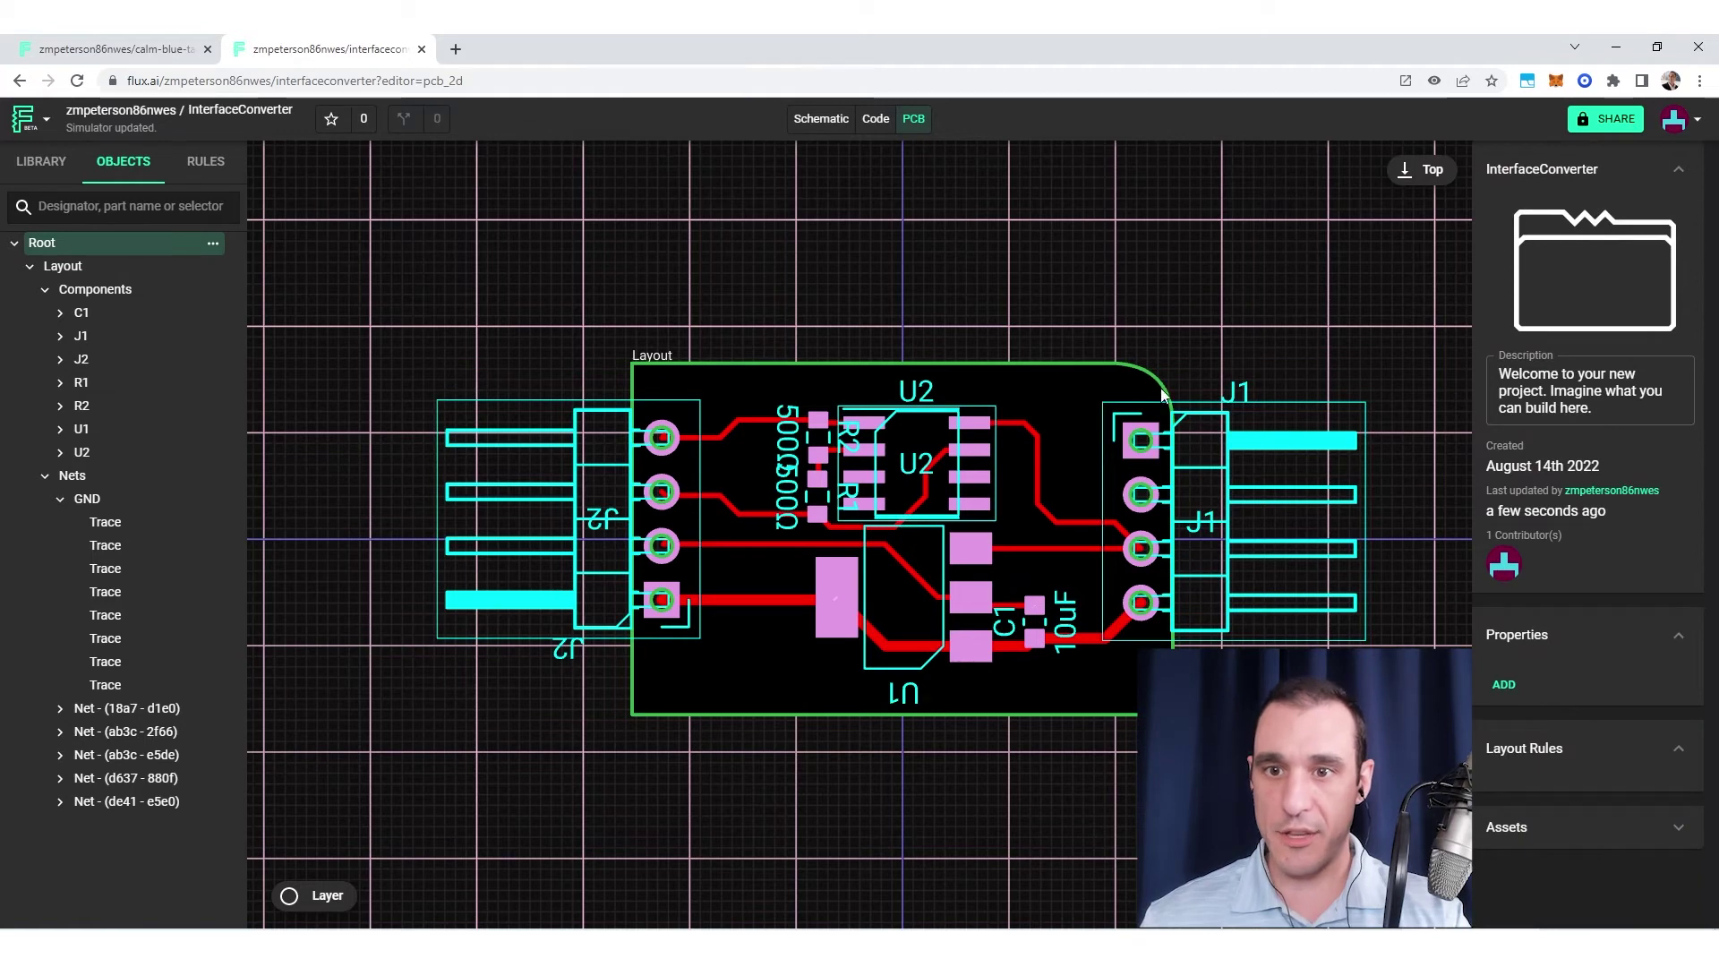
{"action": "scroll", "coordinate": [1173, 403], "scroll_direction": "up", "scroll_amount": 2}
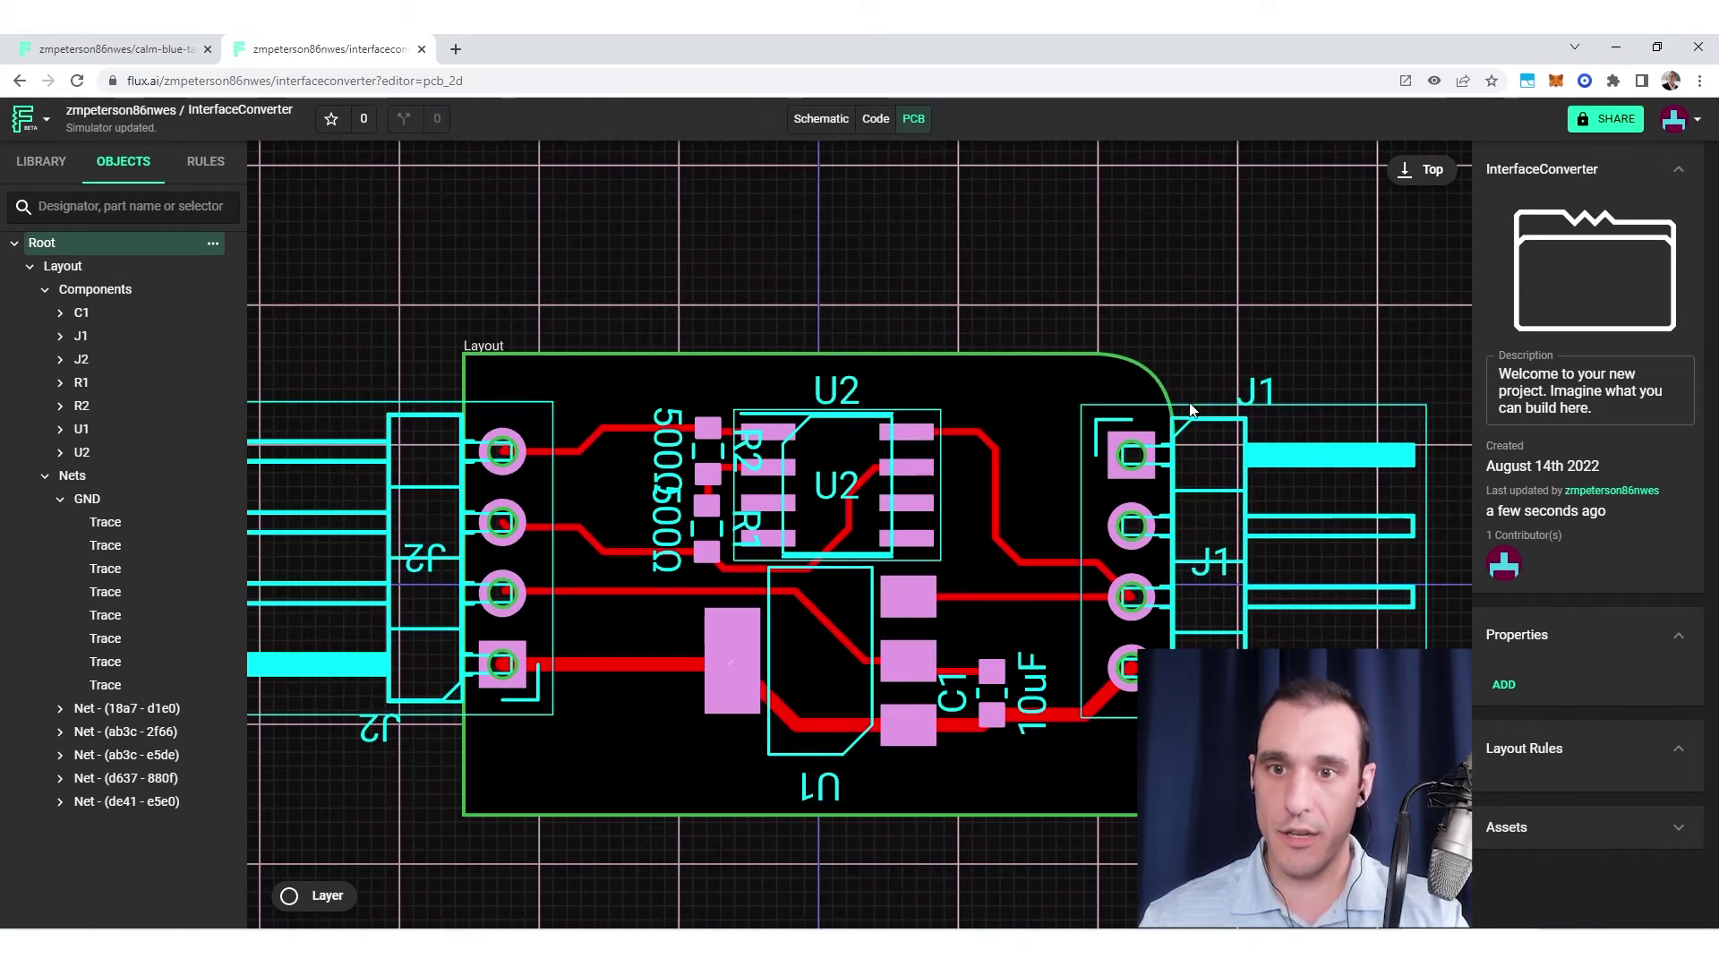
{"action": "scroll", "coordinate": [1074, 360], "scroll_direction": "down", "scroll_amount": 2}
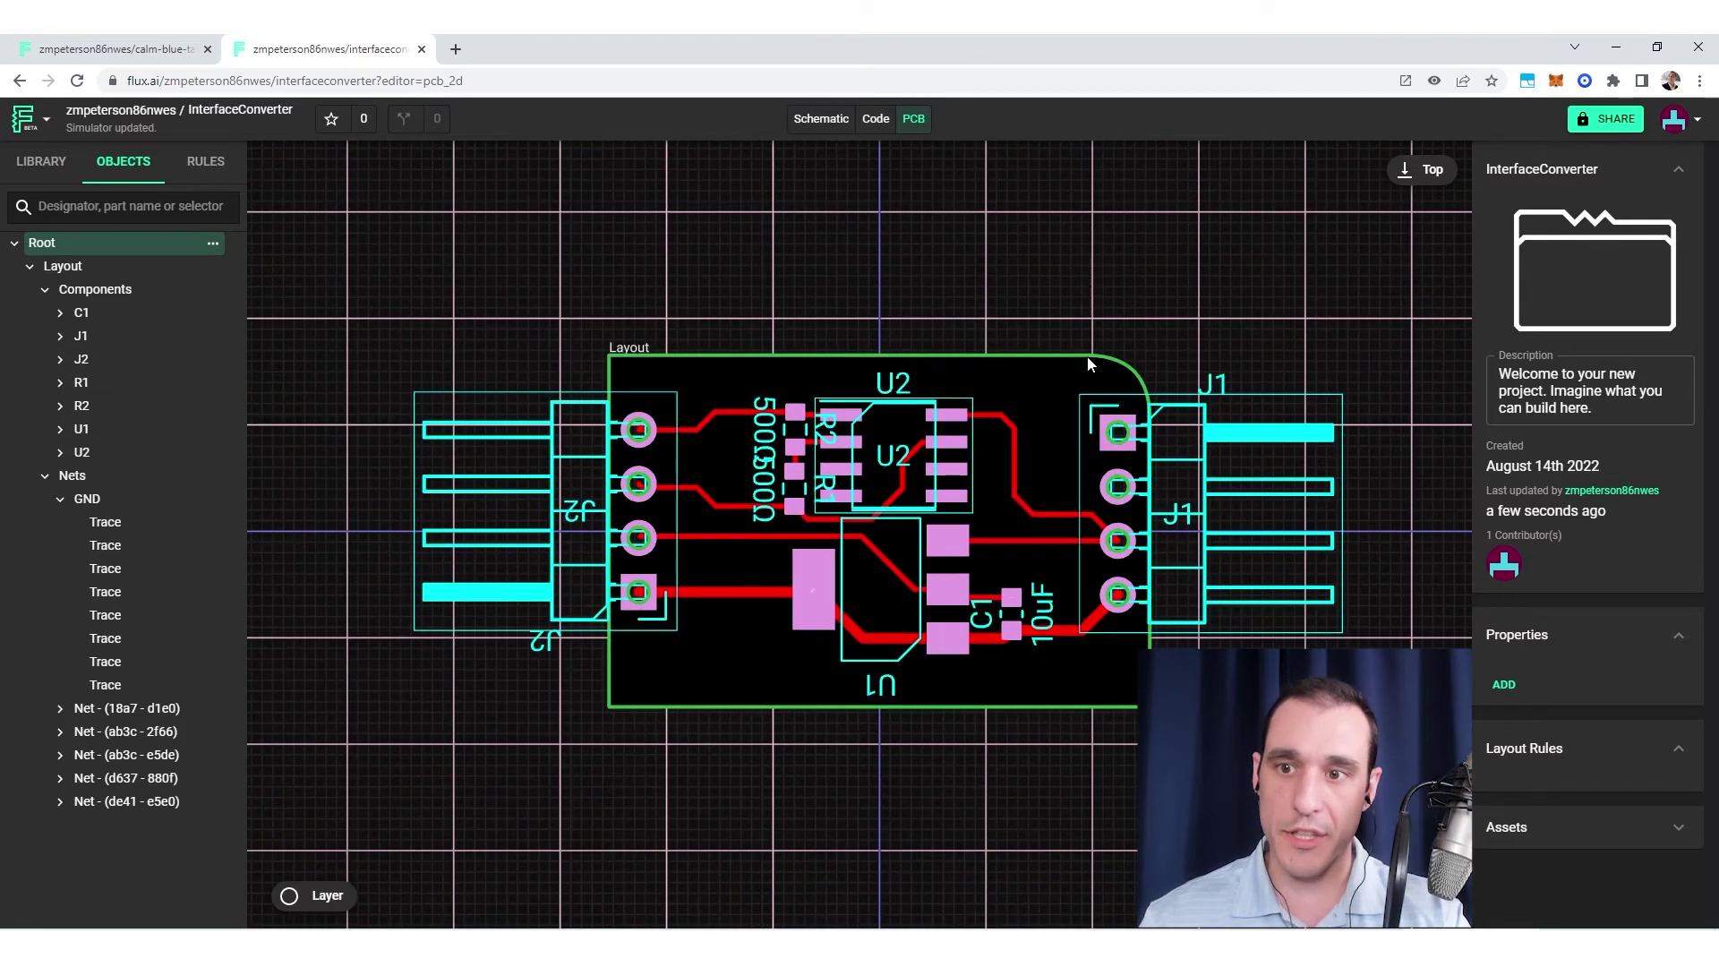
{"action": "left_click", "coordinate": [1089, 359]}
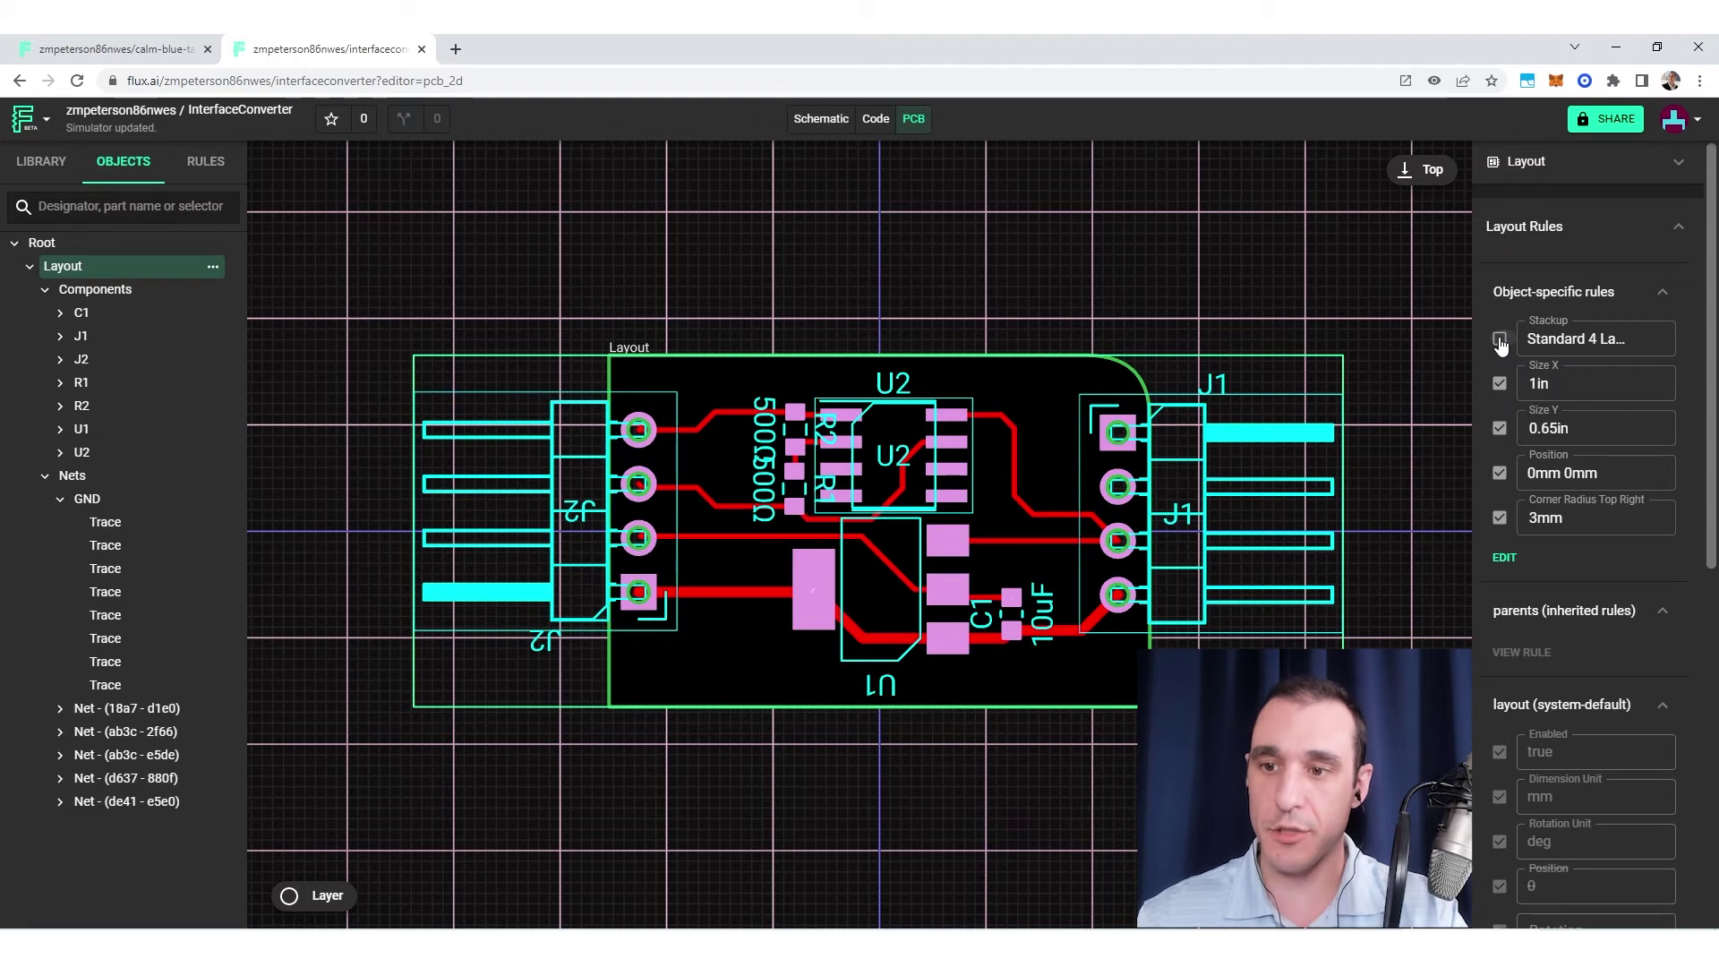
- Re-enable the Stackup rule and toggle the top-right corner radius rule off and on
{"action": "scroll", "coordinate": [1569, 752], "scroll_direction": "down", "scroll_amount": 7}
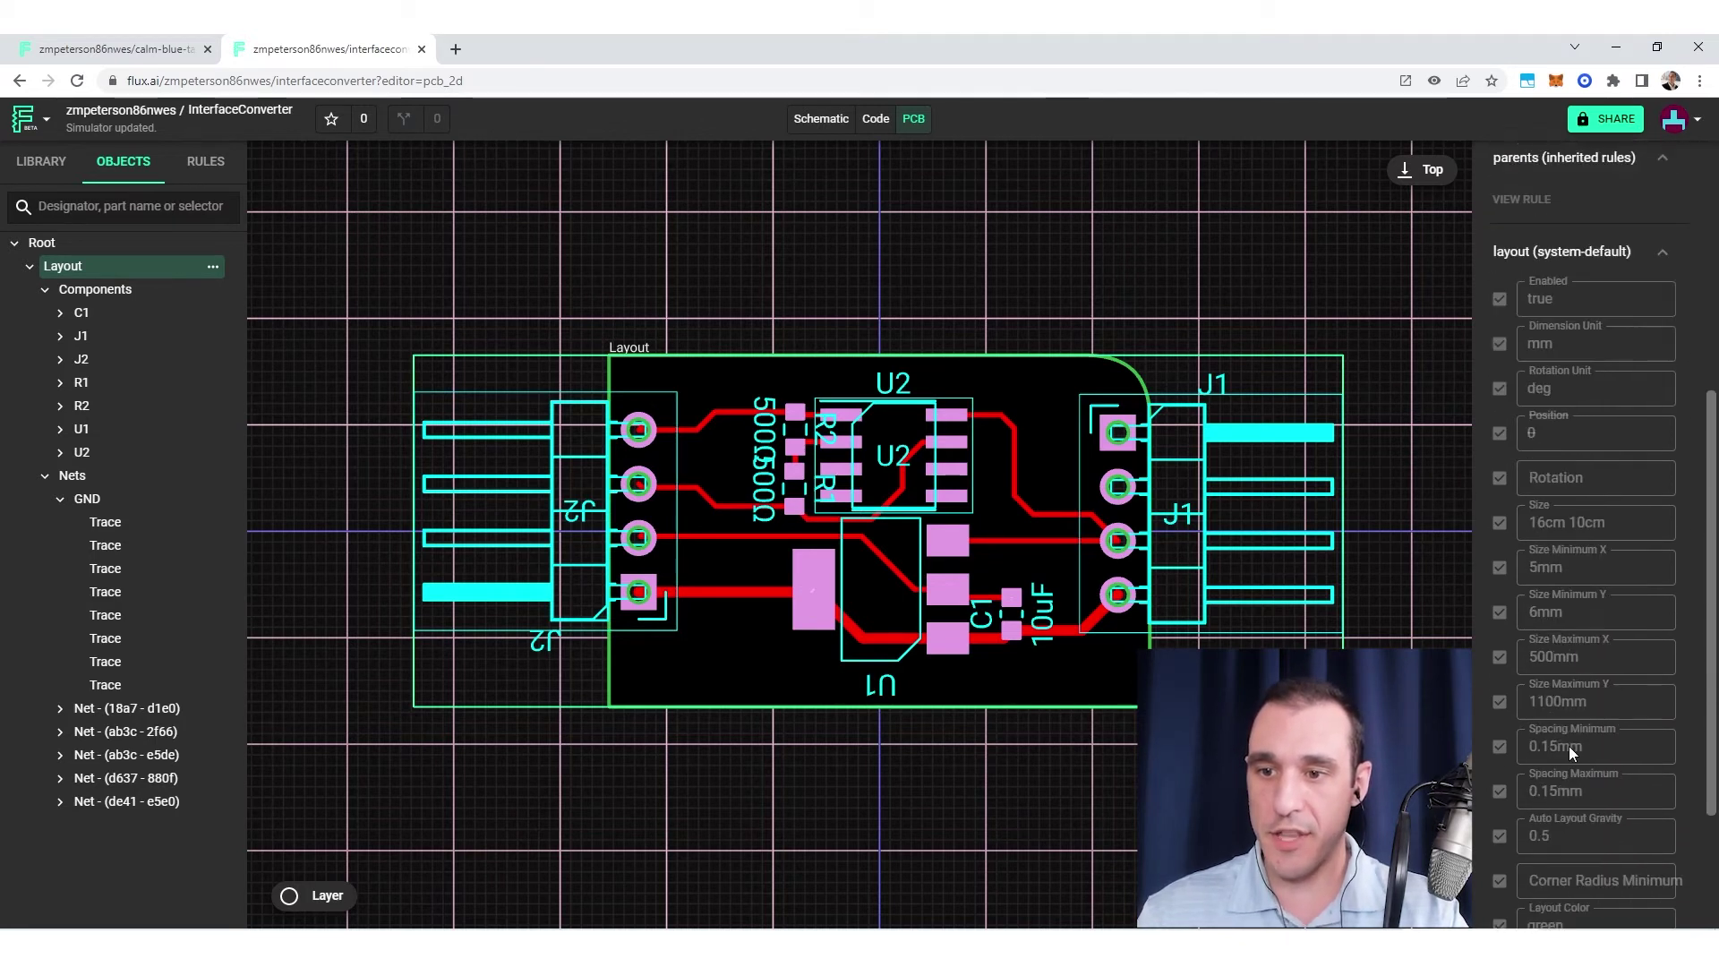
{"action": "scroll", "coordinate": [1569, 745], "scroll_direction": "up", "scroll_amount": 7}
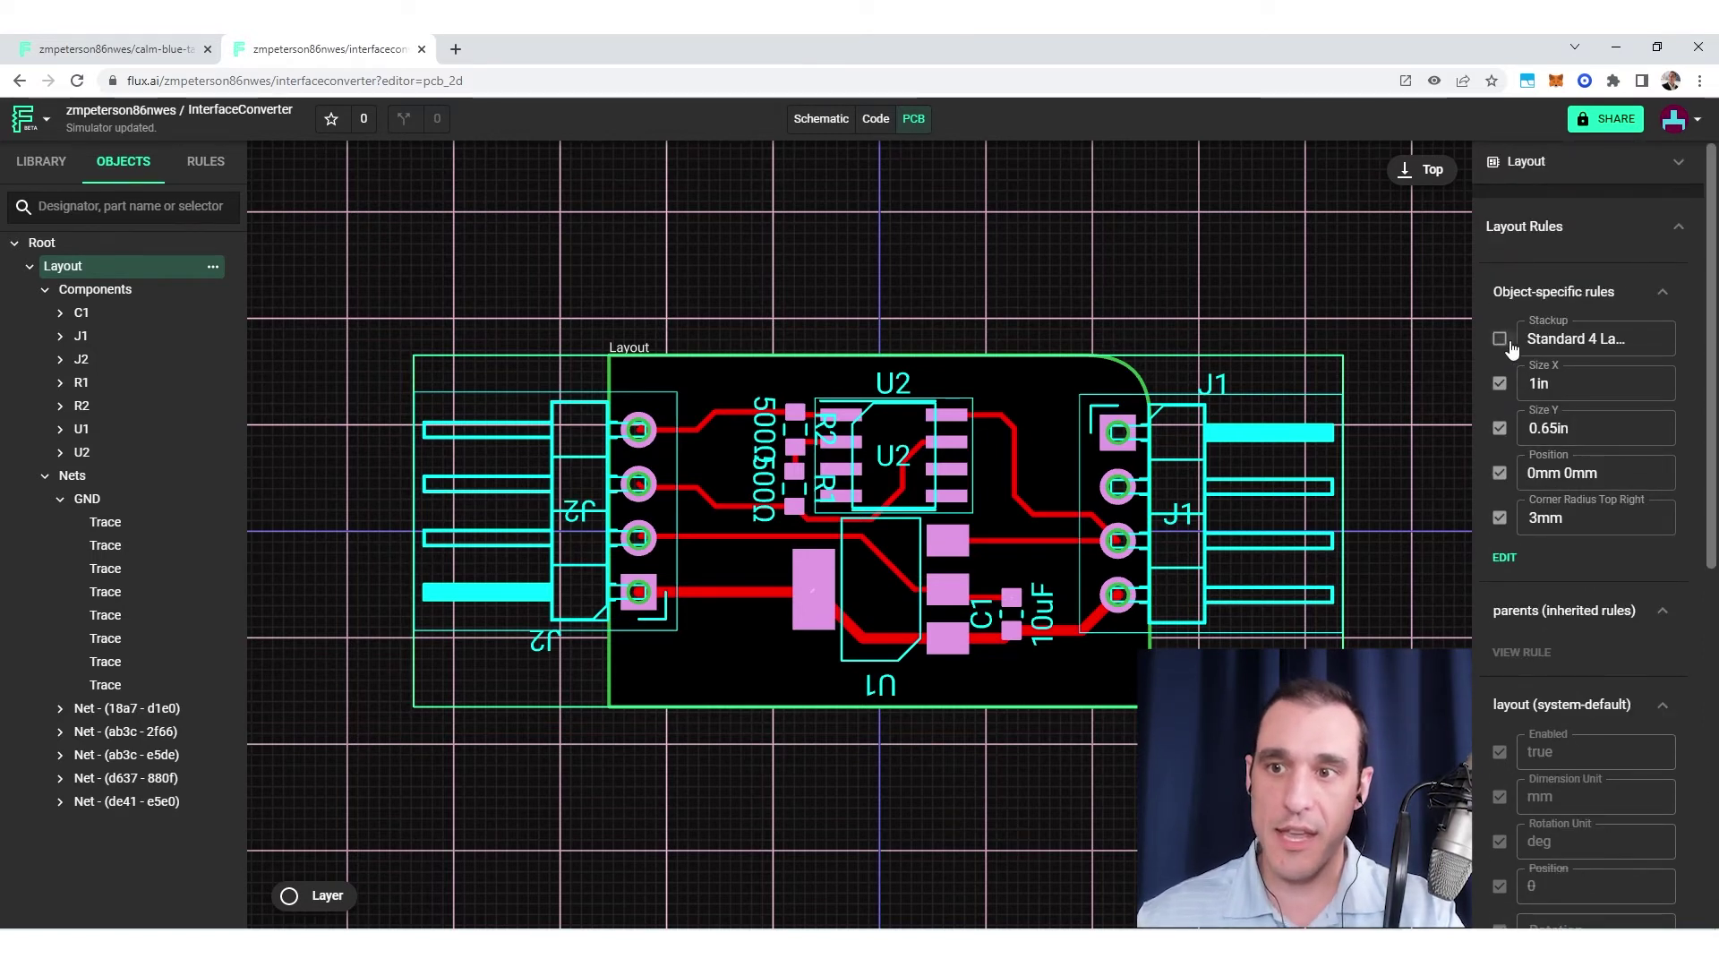
{"action": "left_click", "coordinate": [1499, 339]}
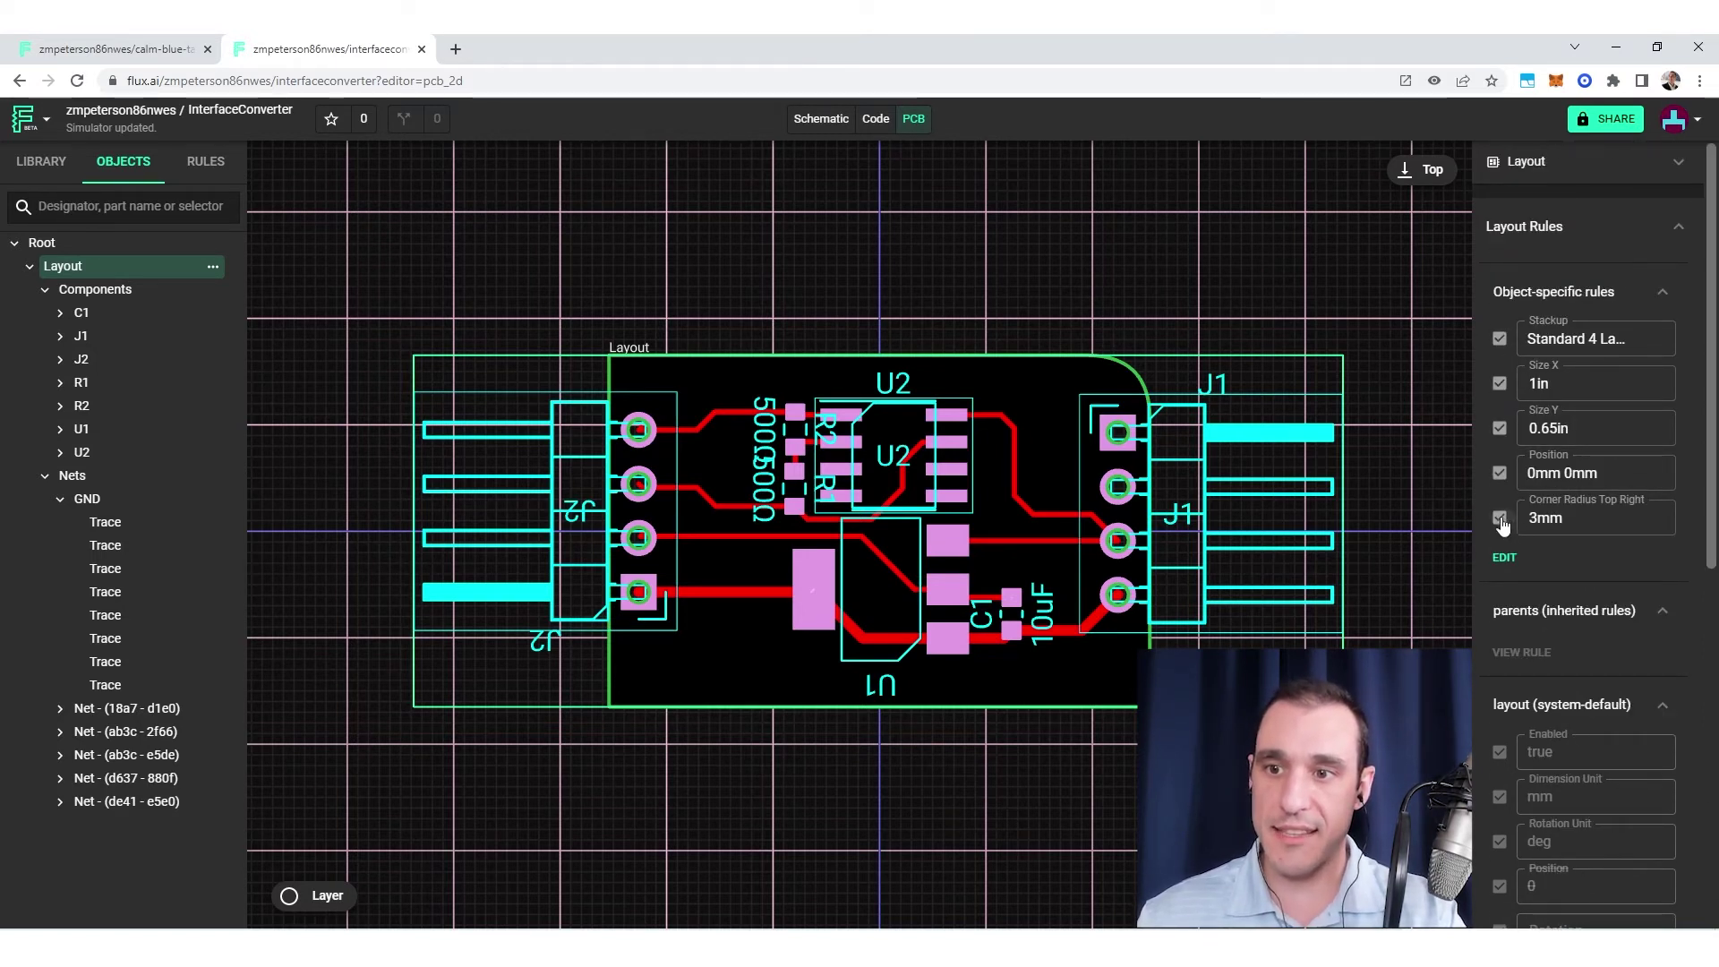
{"action": "left_click", "coordinate": [1500, 519]}
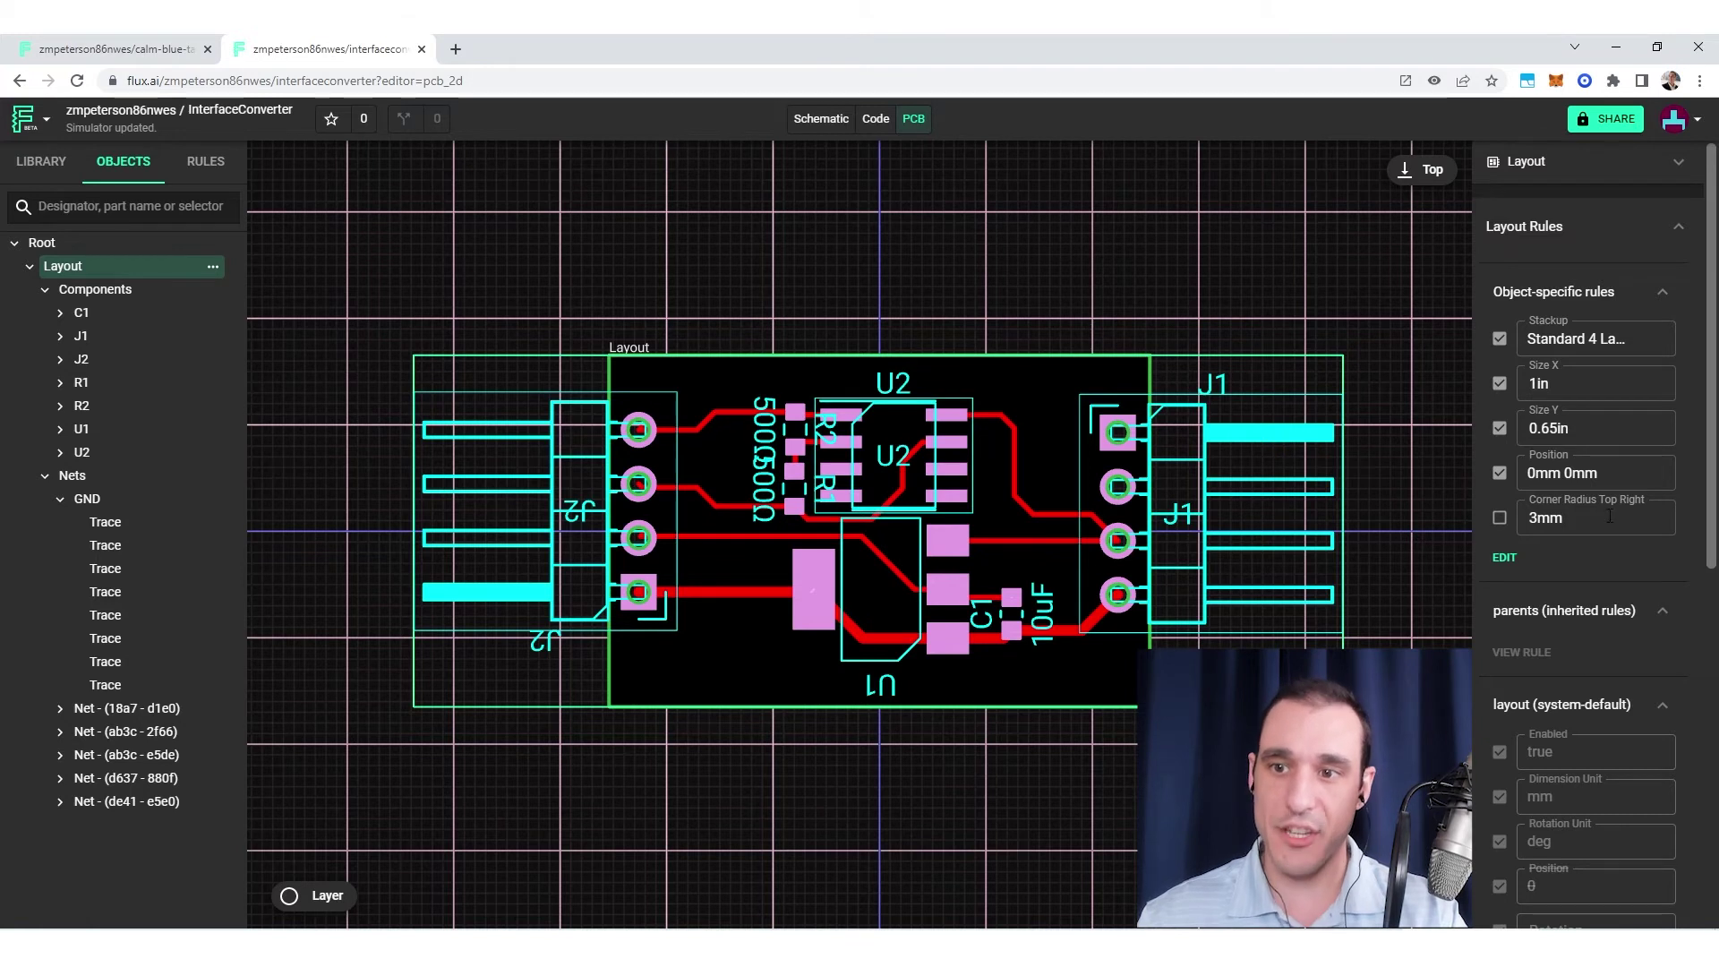
{"action": "left_click", "coordinate": [1500, 517]}
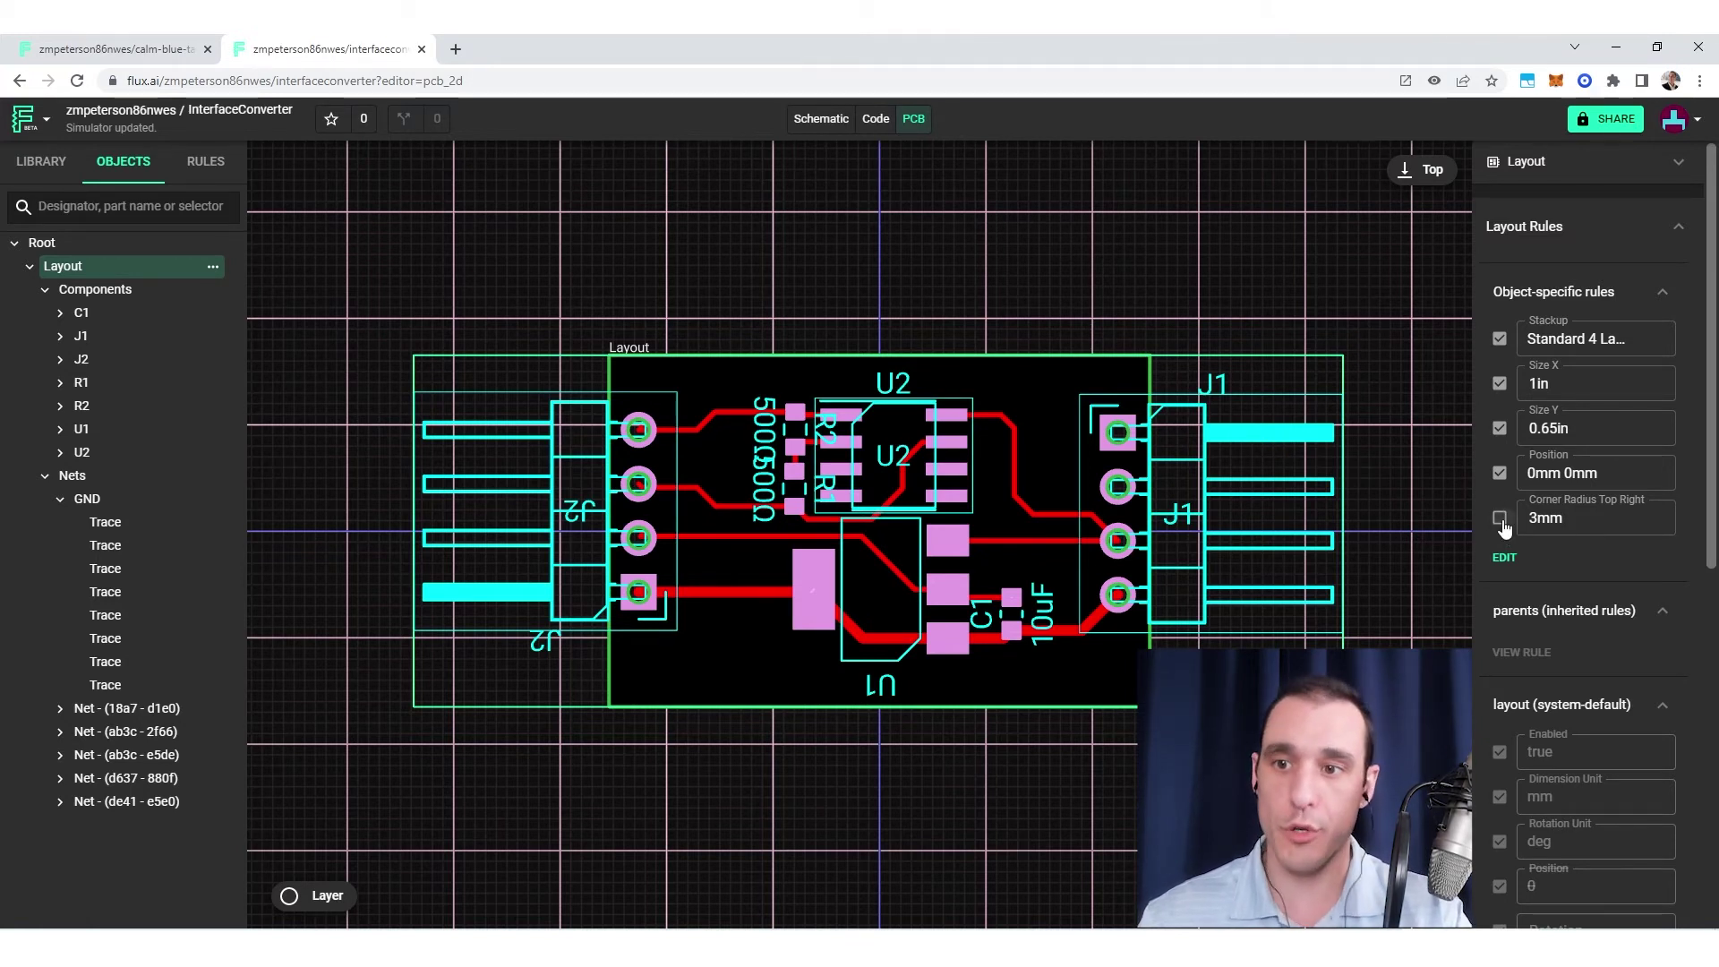
- Toggle the Size X and Size Y rules off and back on, then view the rulesets
{"action": "left_click", "coordinate": [1499, 383]}
{"action": "left_click", "coordinate": [1499, 428]}
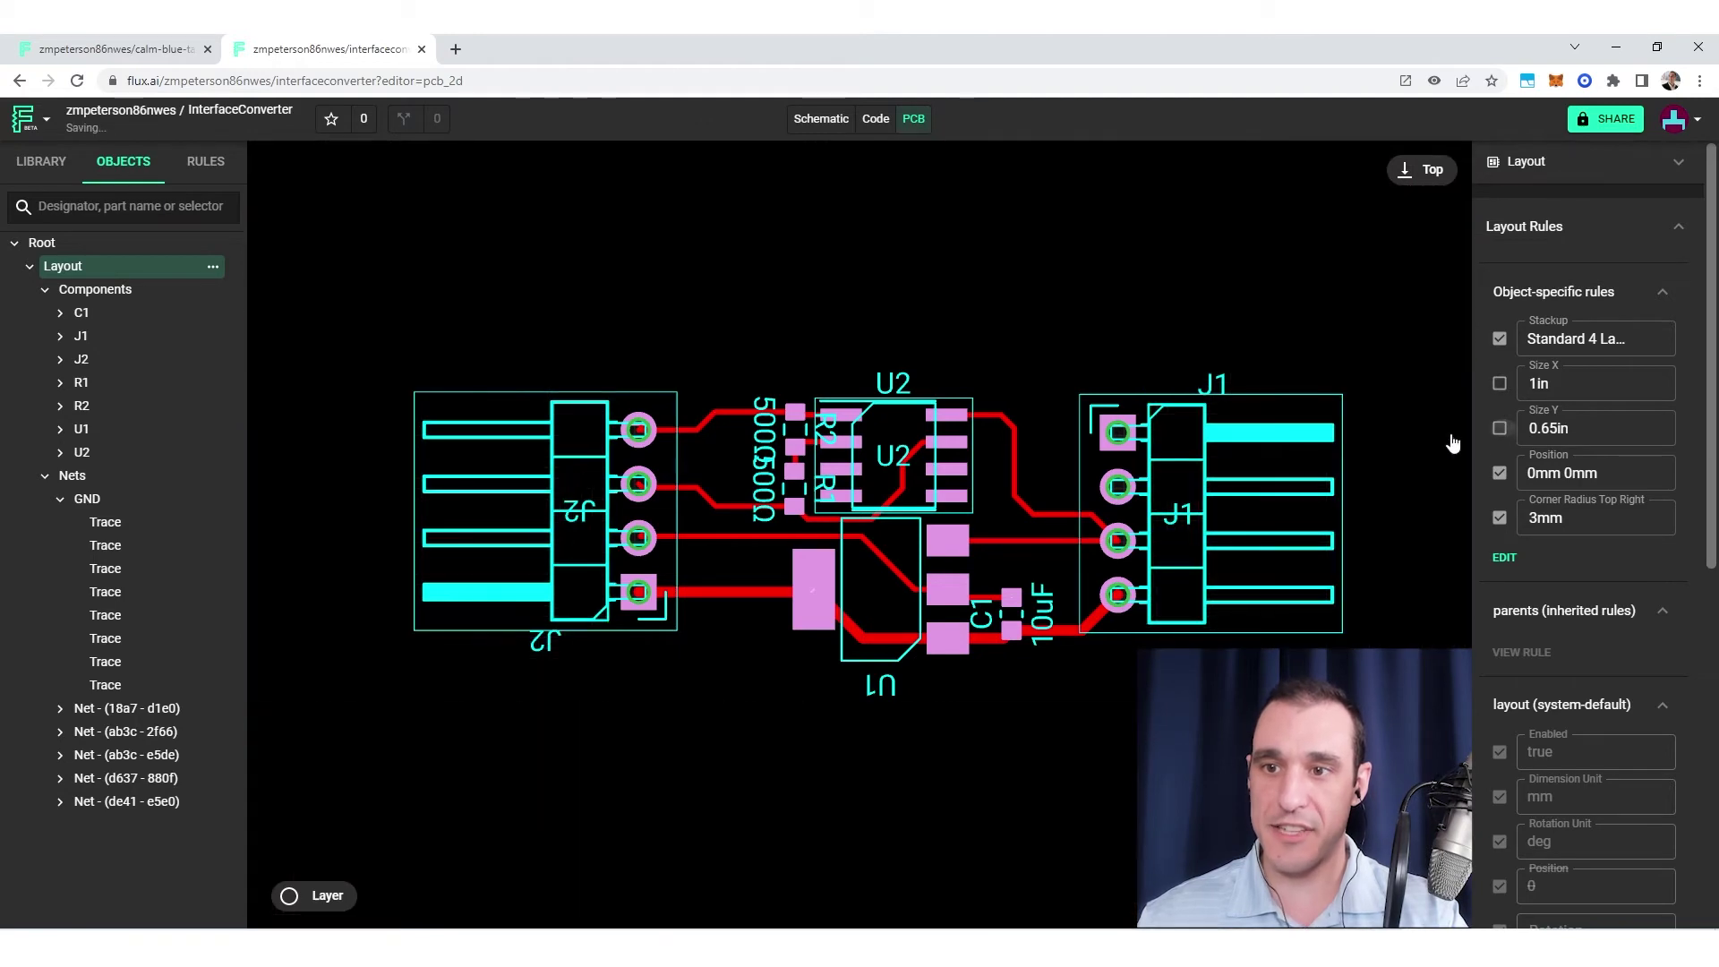
{"action": "scroll", "coordinate": [1024, 413], "scroll_direction": "down", "scroll_amount": 6}
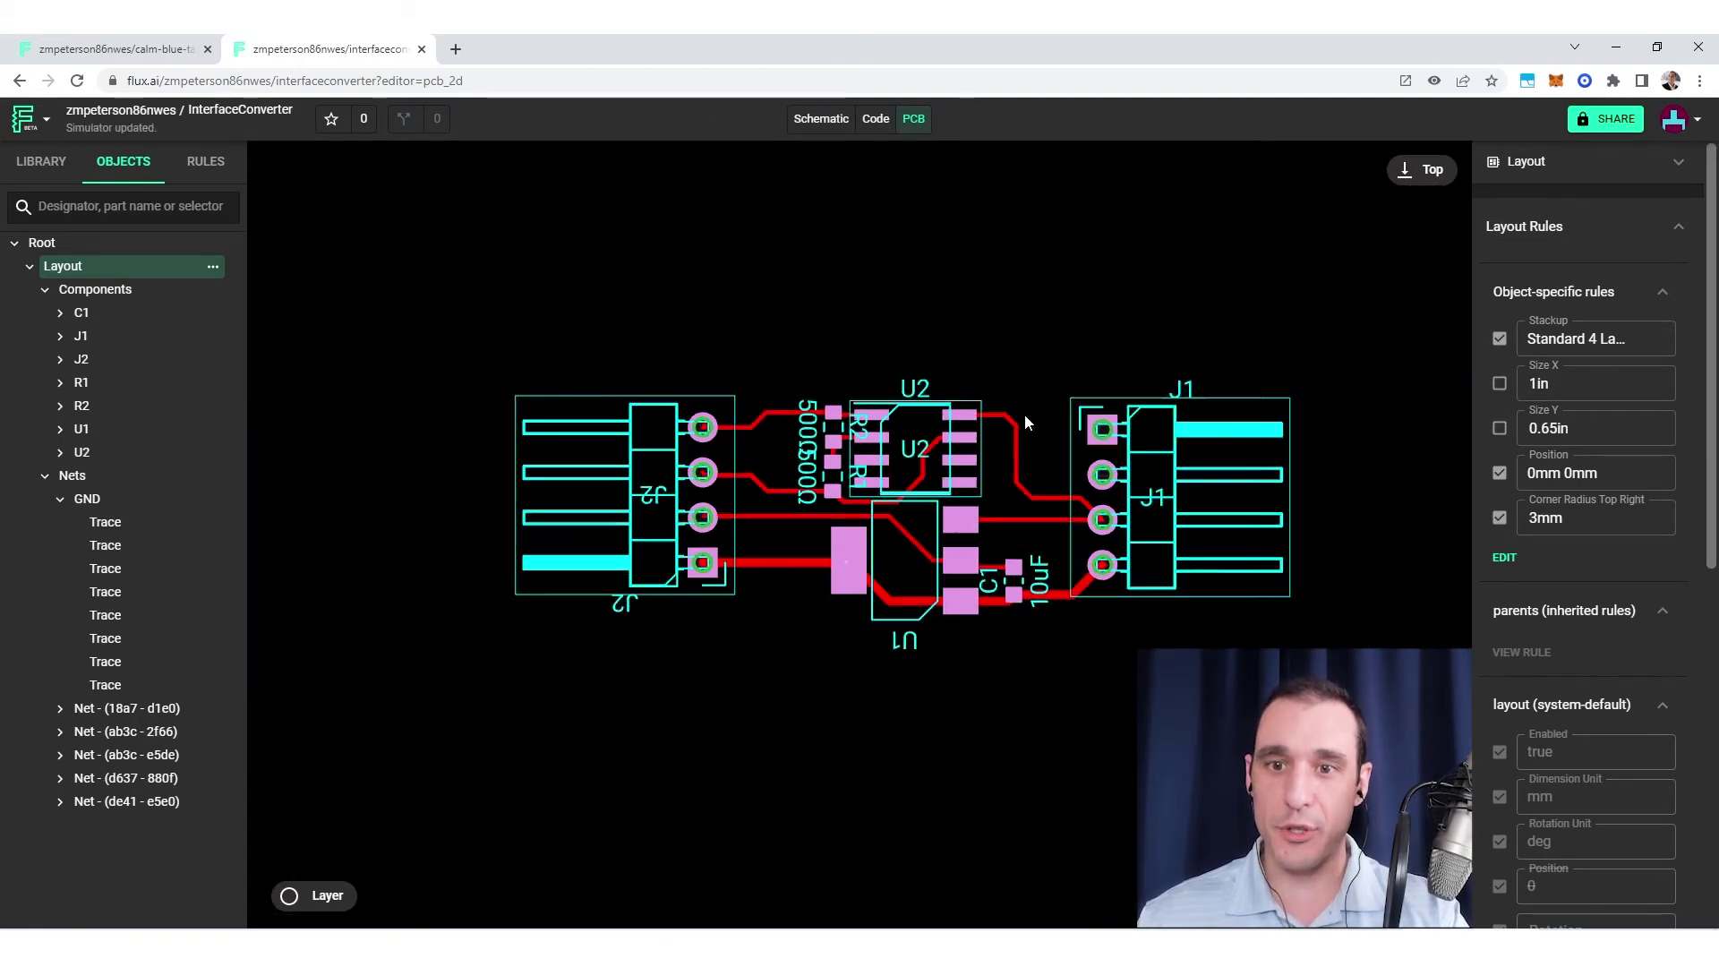
{"action": "scroll", "coordinate": [1025, 414], "scroll_direction": "down", "scroll_amount": 1}
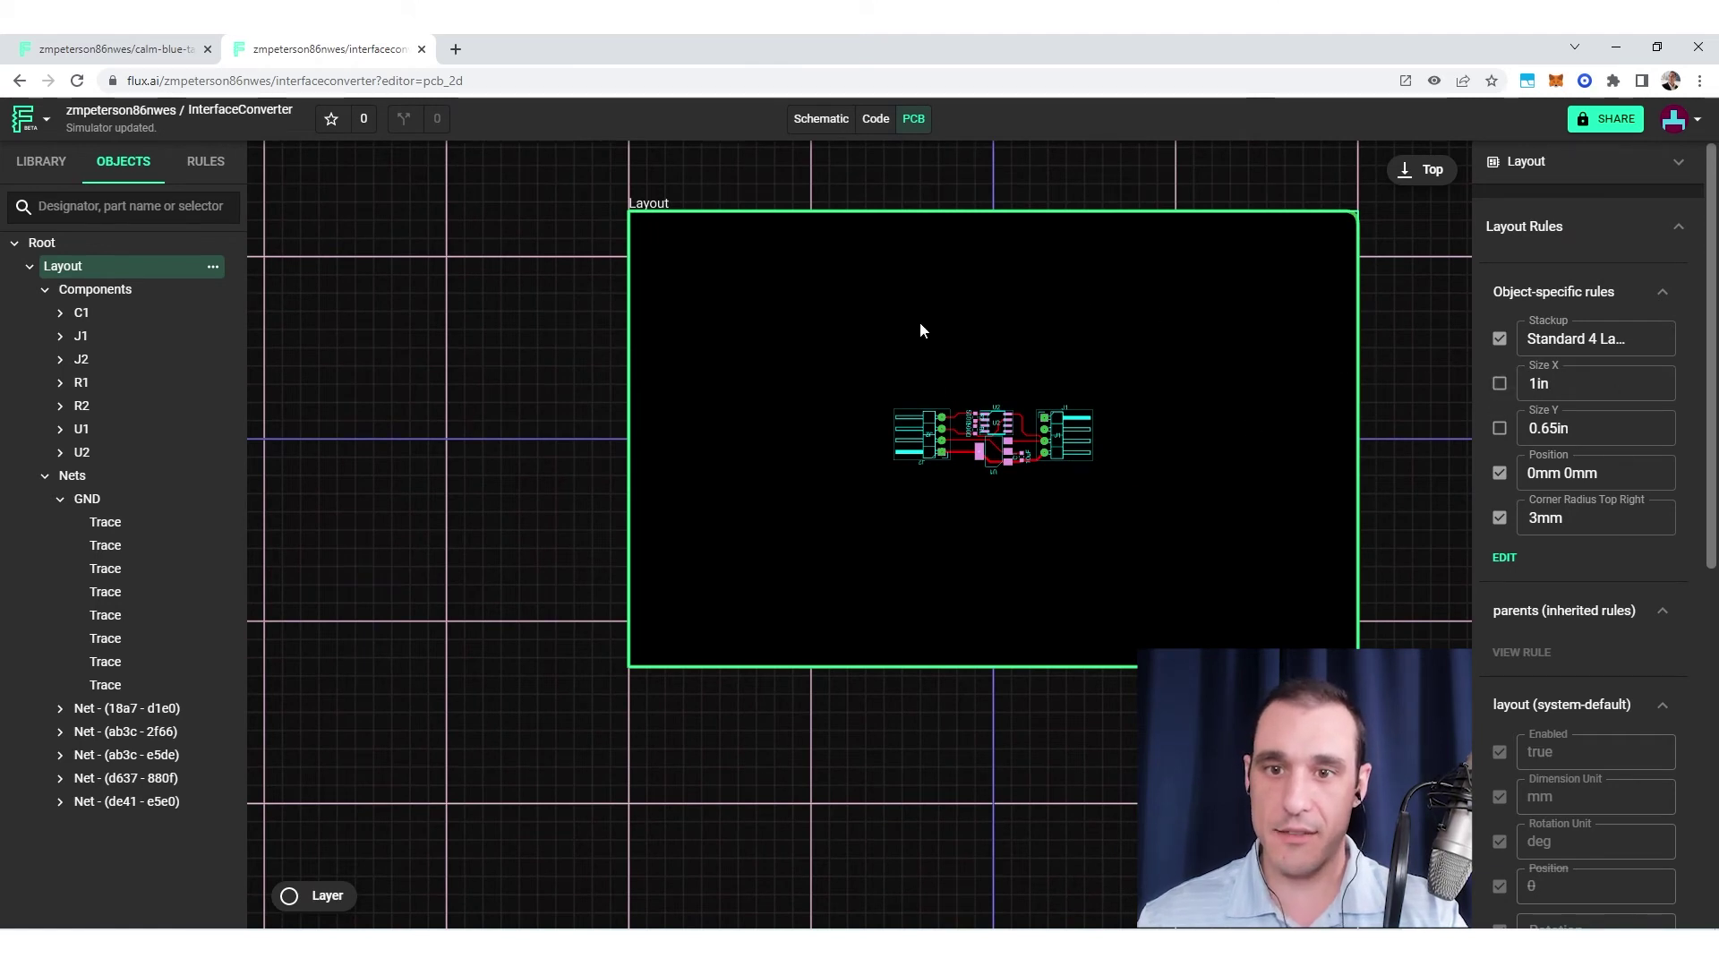
{"action": "left_click", "coordinate": [1500, 384]}
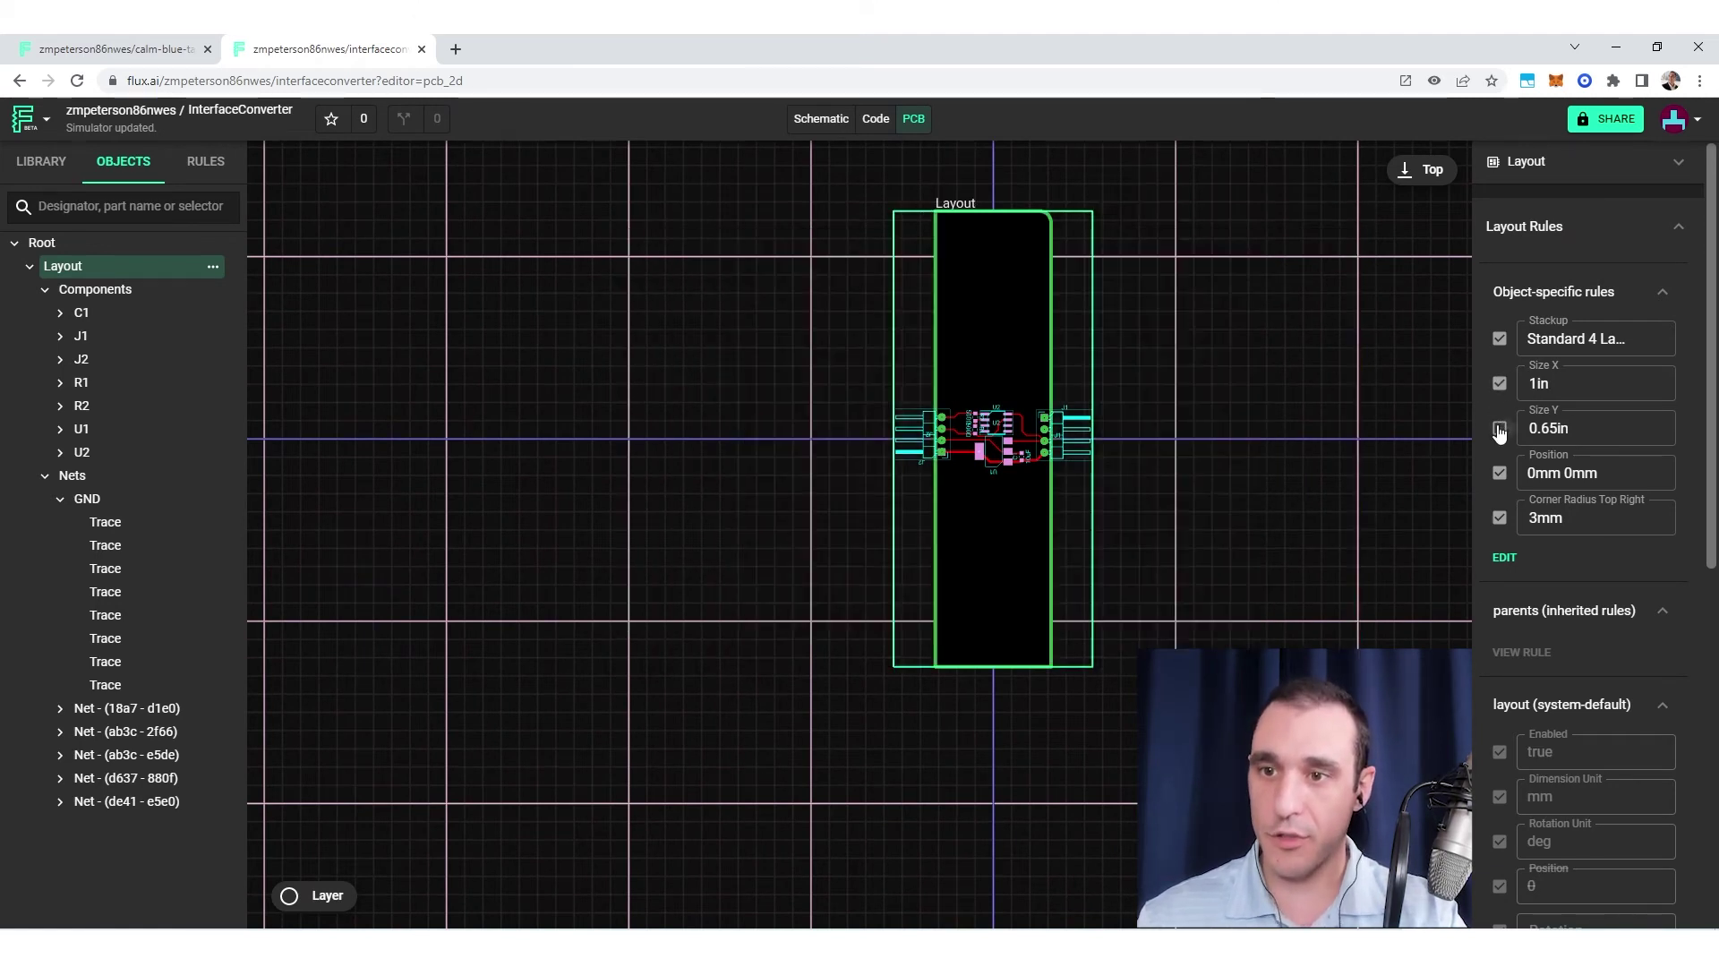
{"action": "left_click", "coordinate": [1500, 428]}
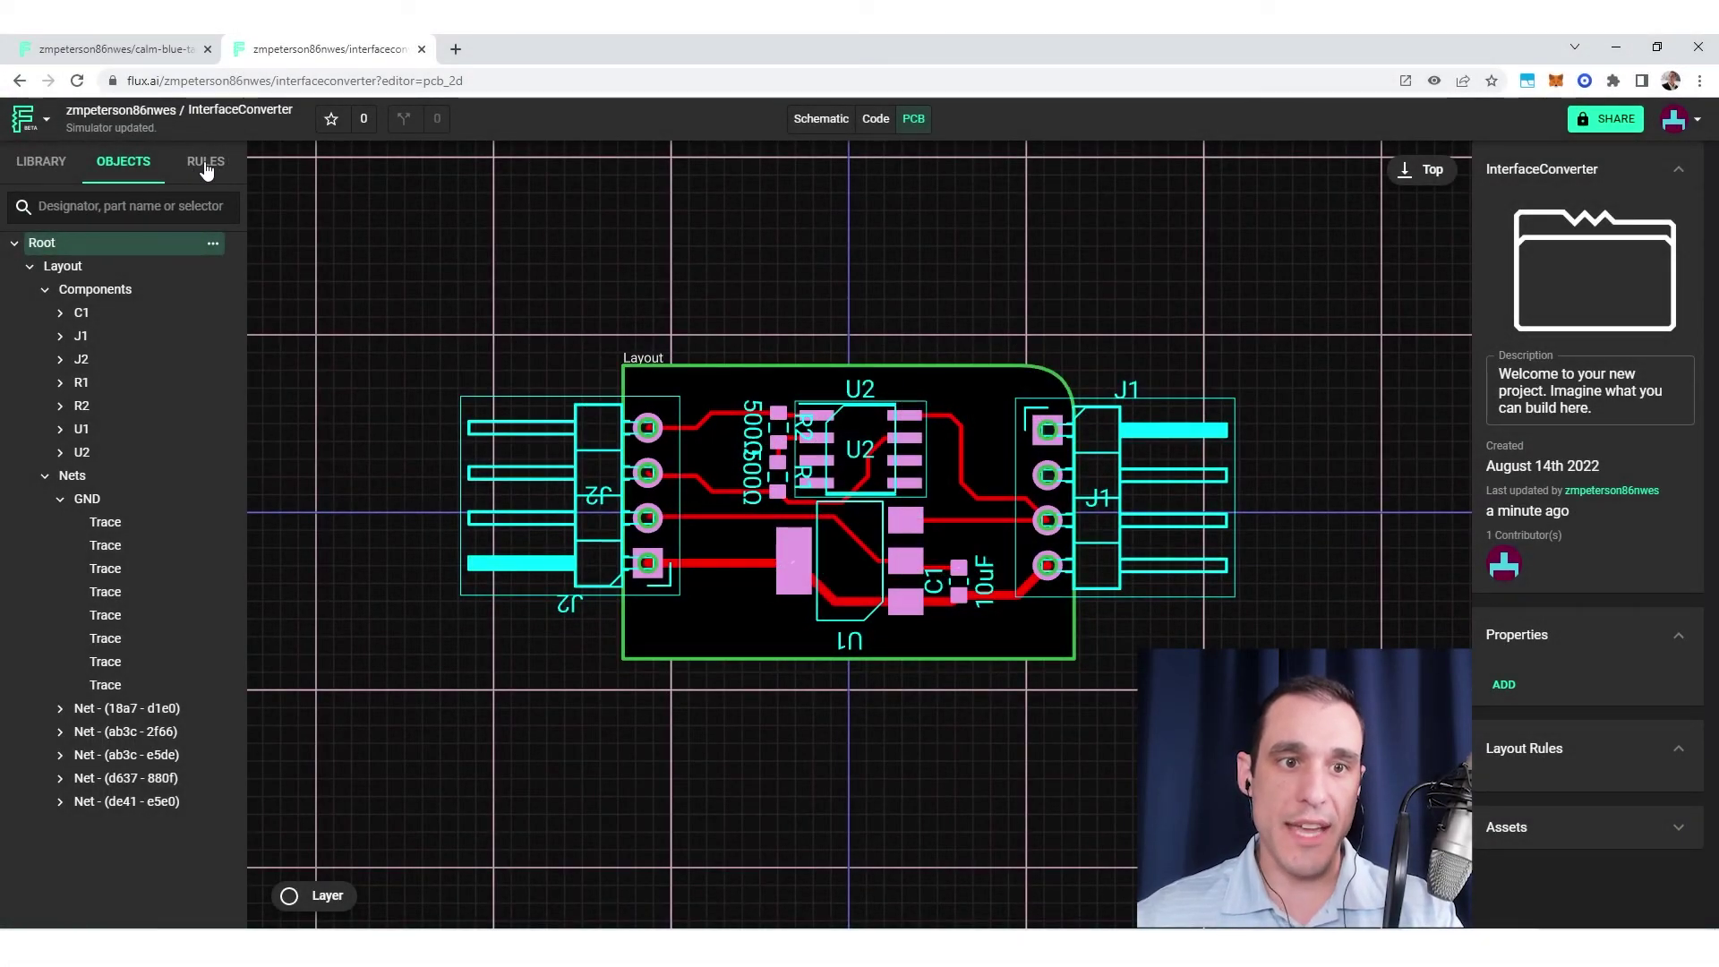
{"action": "left_click", "coordinate": [206, 170]}
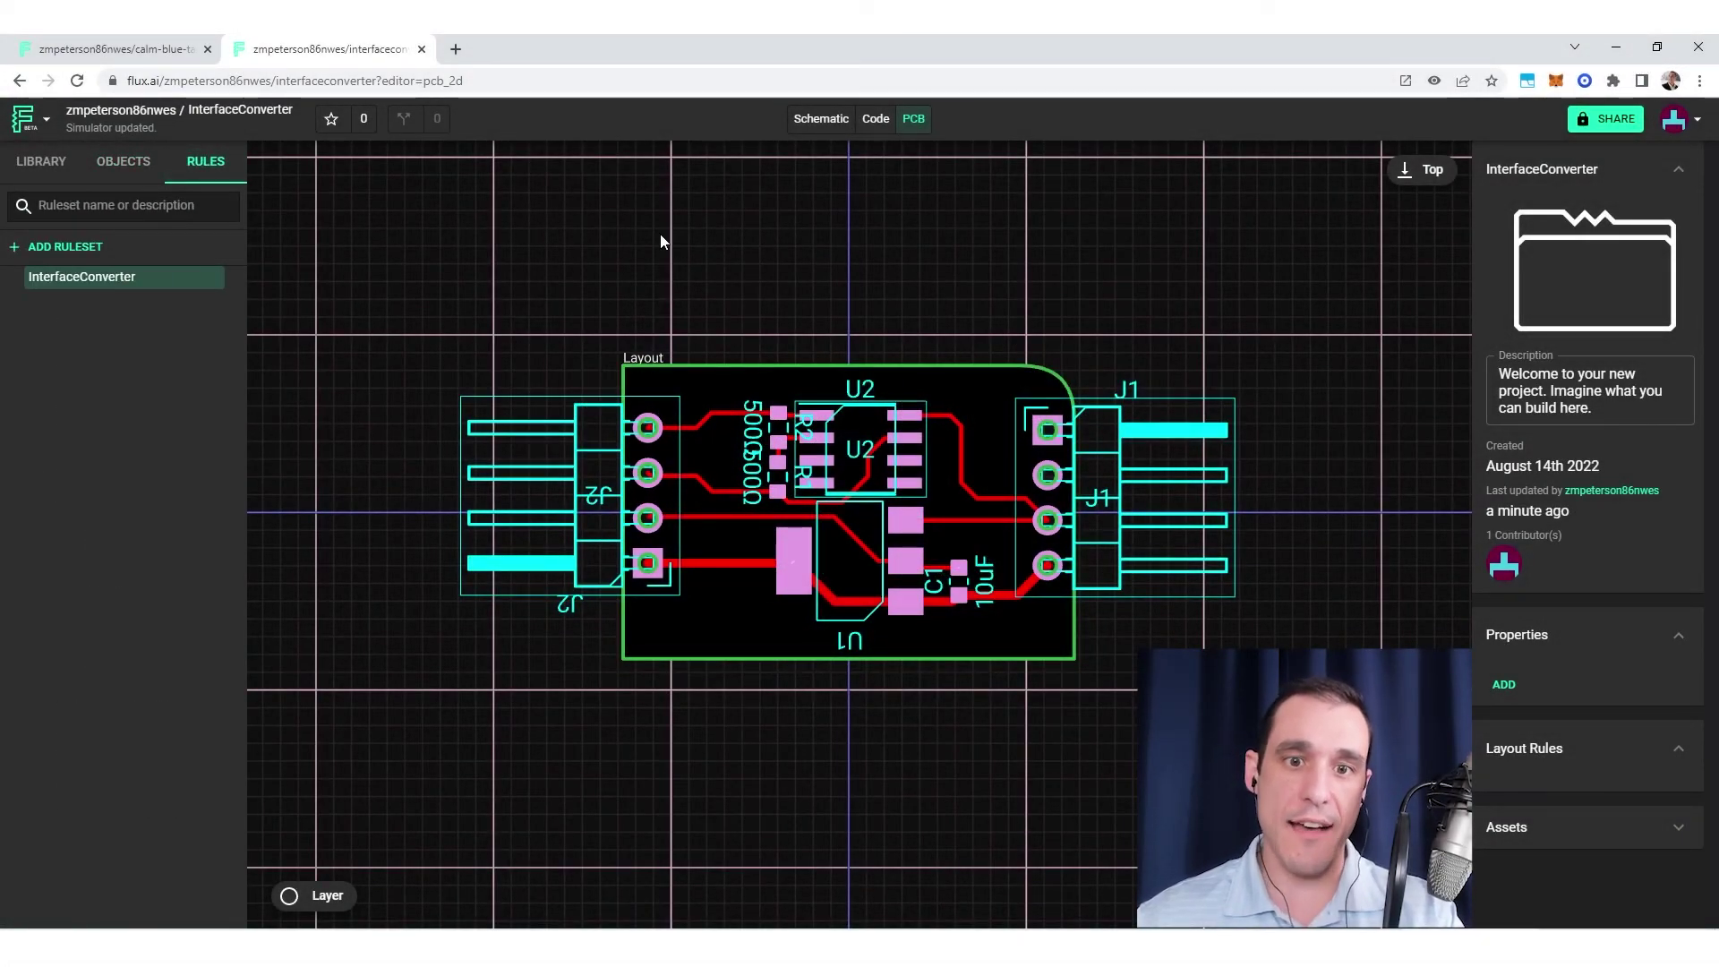
- Add a New ruleset under InterfaceConverter in the rulesets list
{"action": "scroll", "coordinate": [851, 268], "scroll_direction": "up", "scroll_amount": 1}
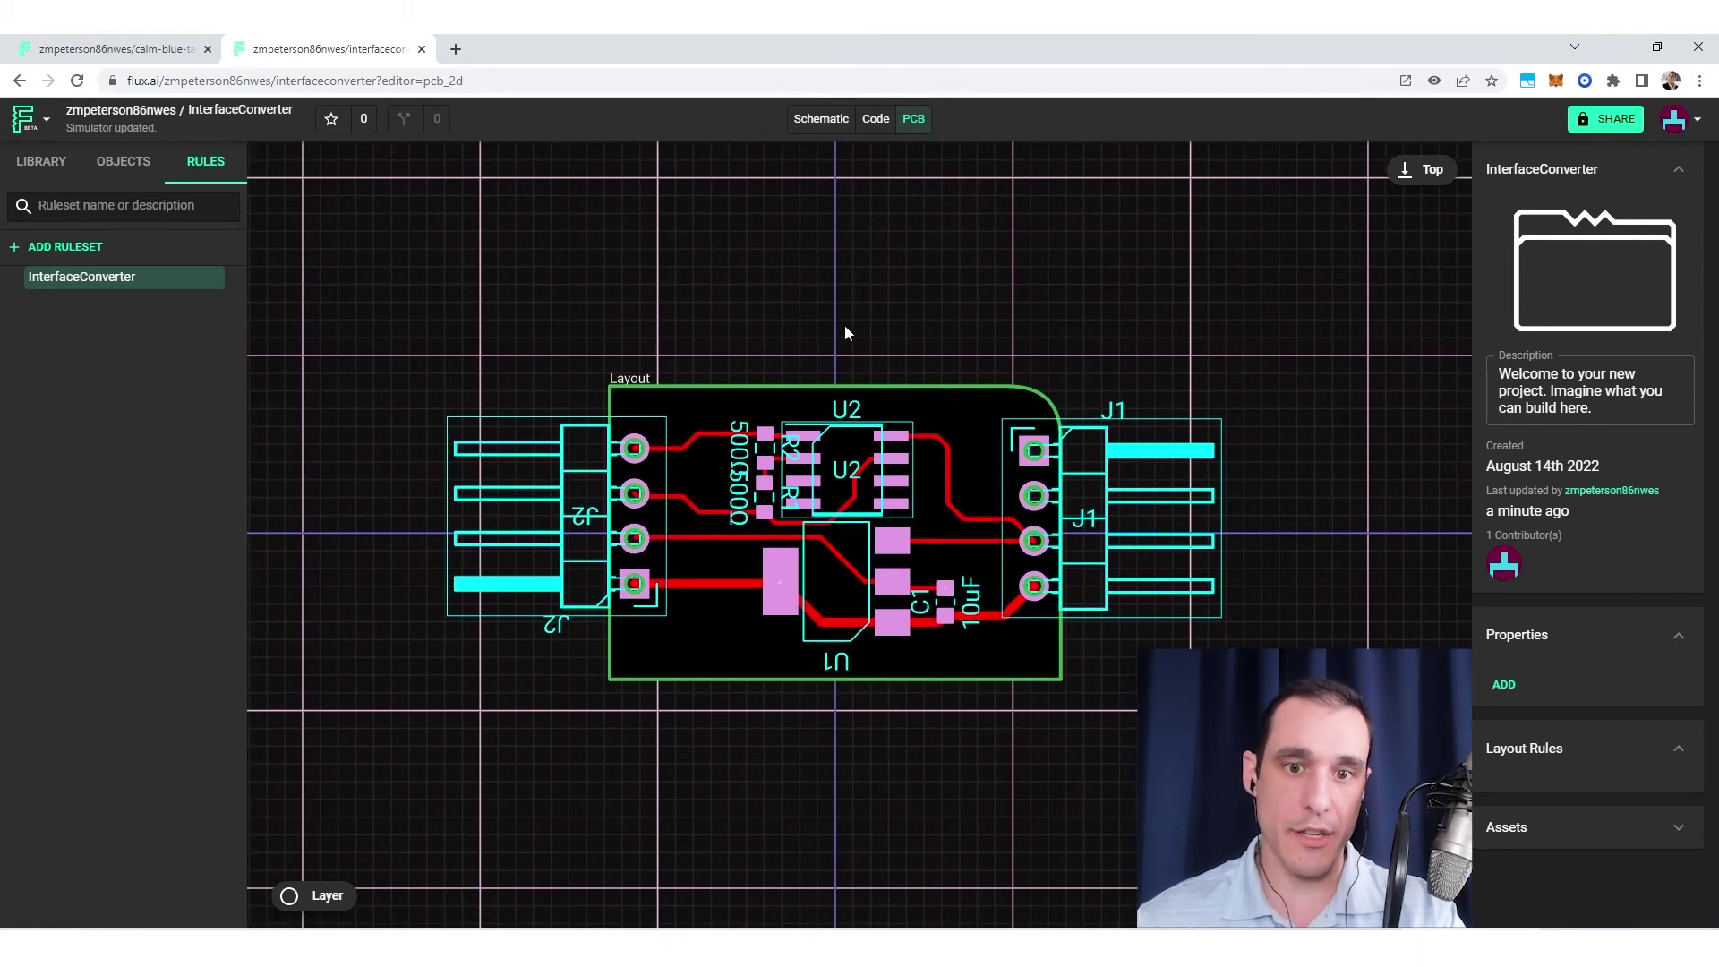
{"action": "scroll", "coordinate": [845, 336], "scroll_direction": "up", "scroll_amount": 3}
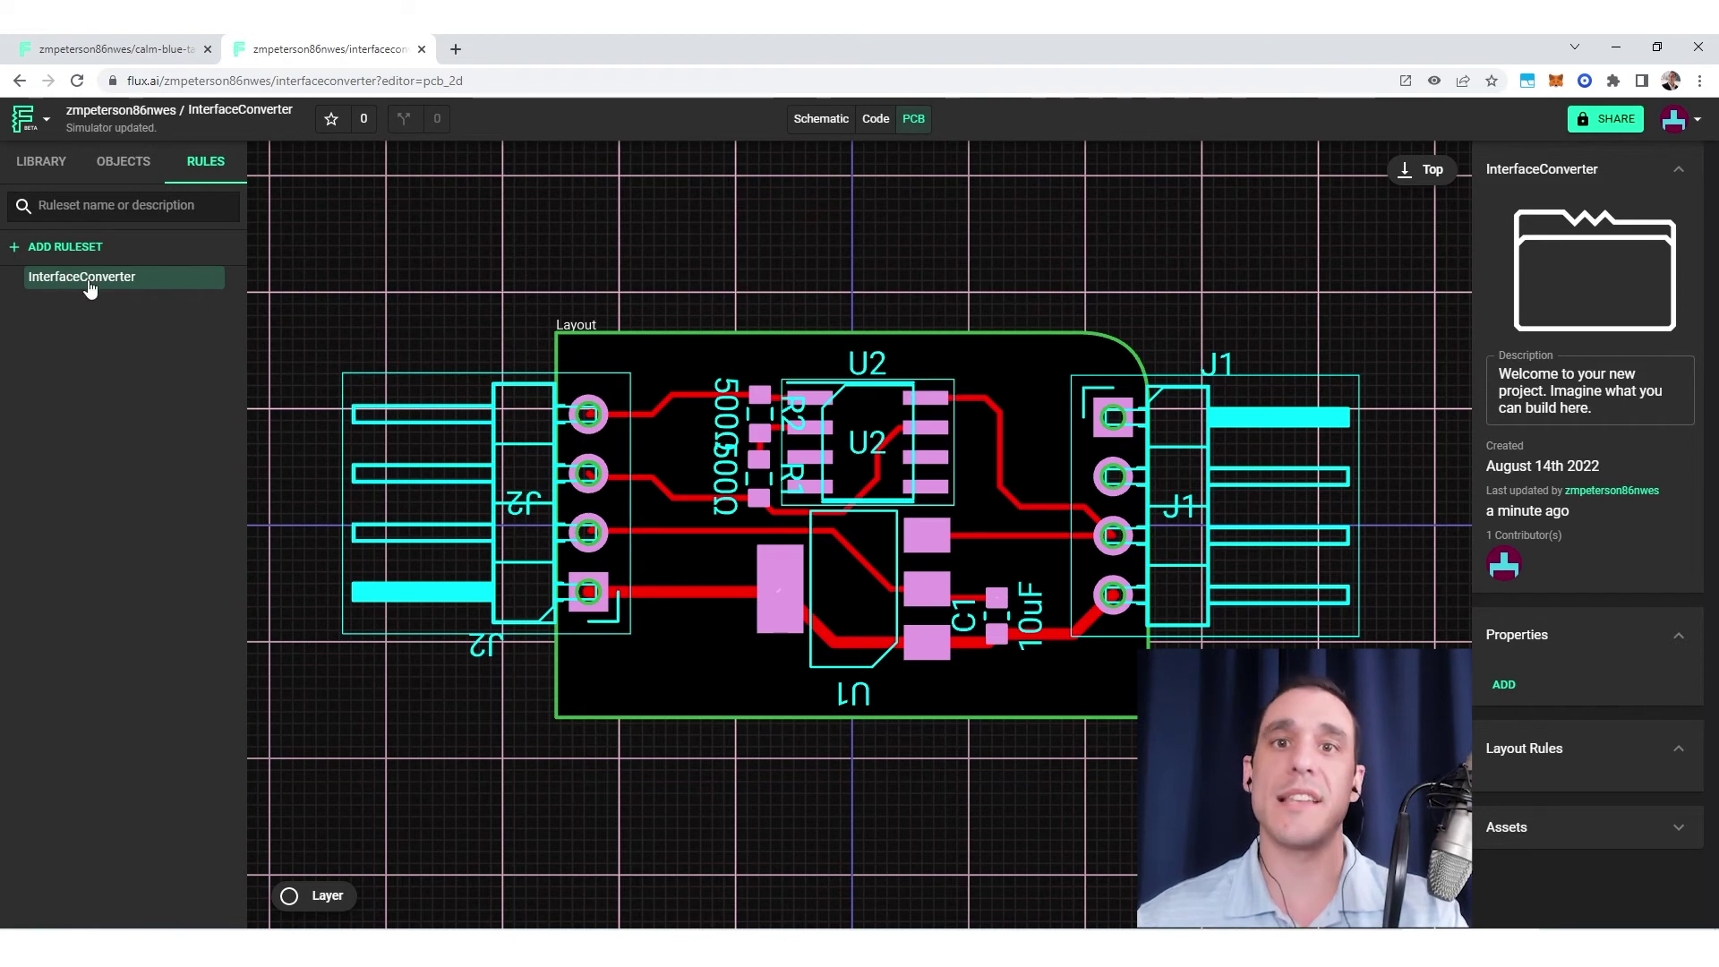
{"action": "left_click", "coordinate": [137, 170]}
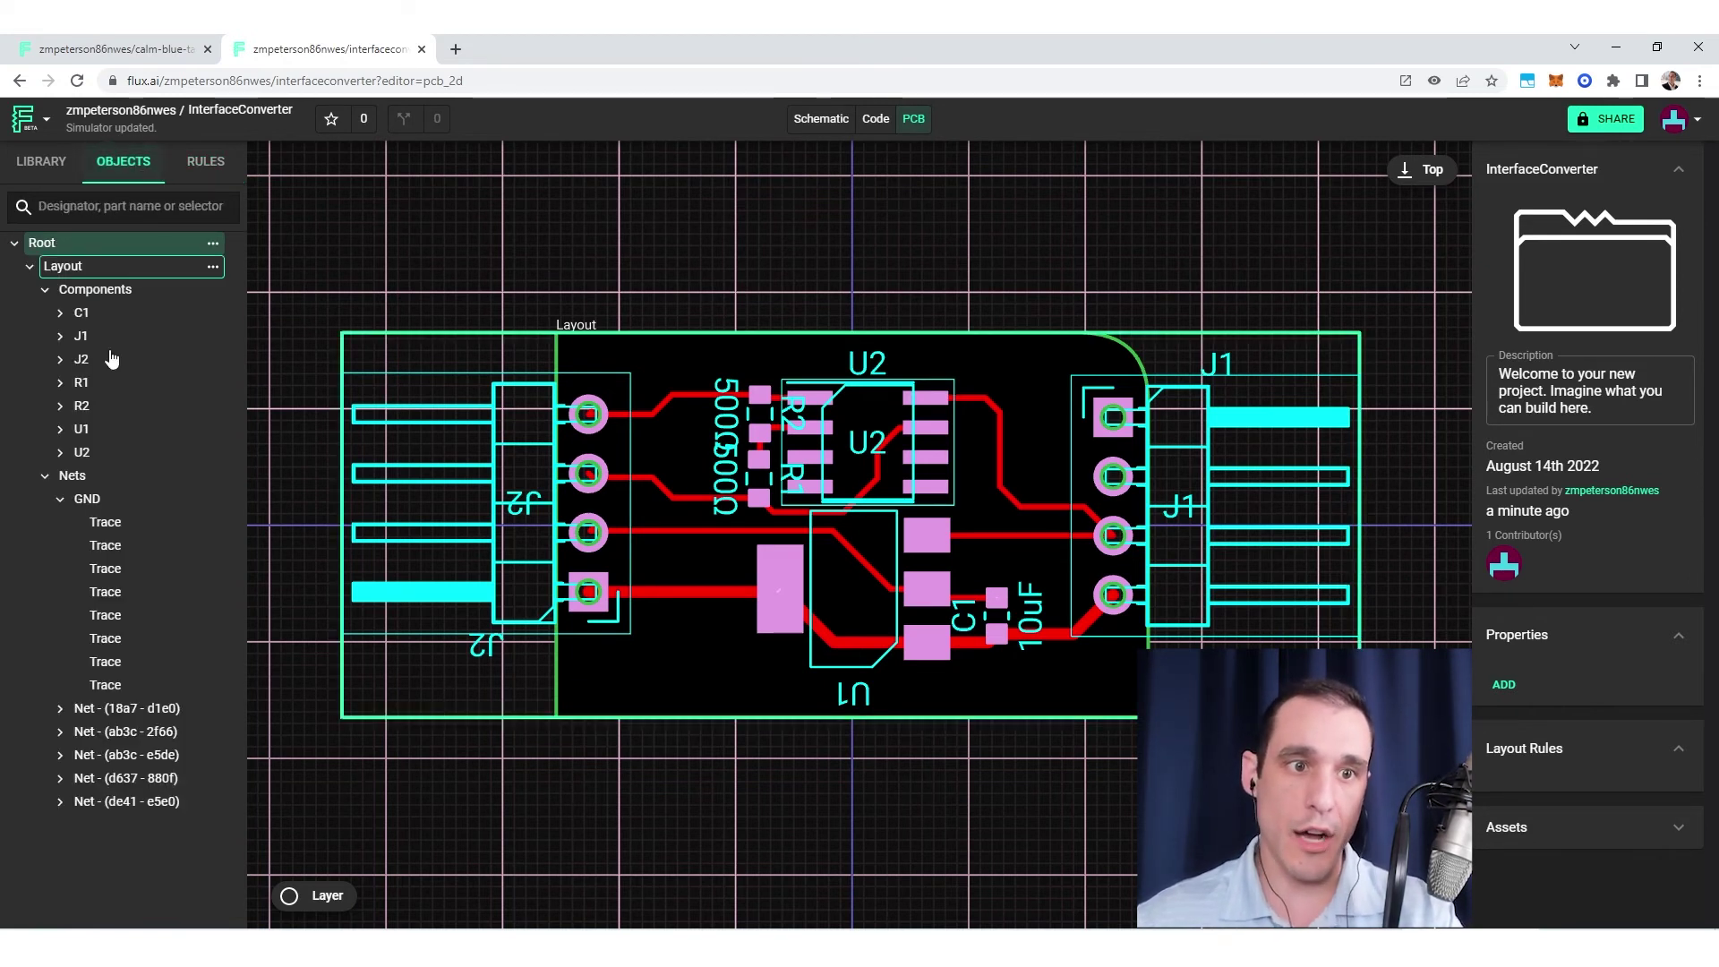
{"action": "left_click", "coordinate": [213, 166]}
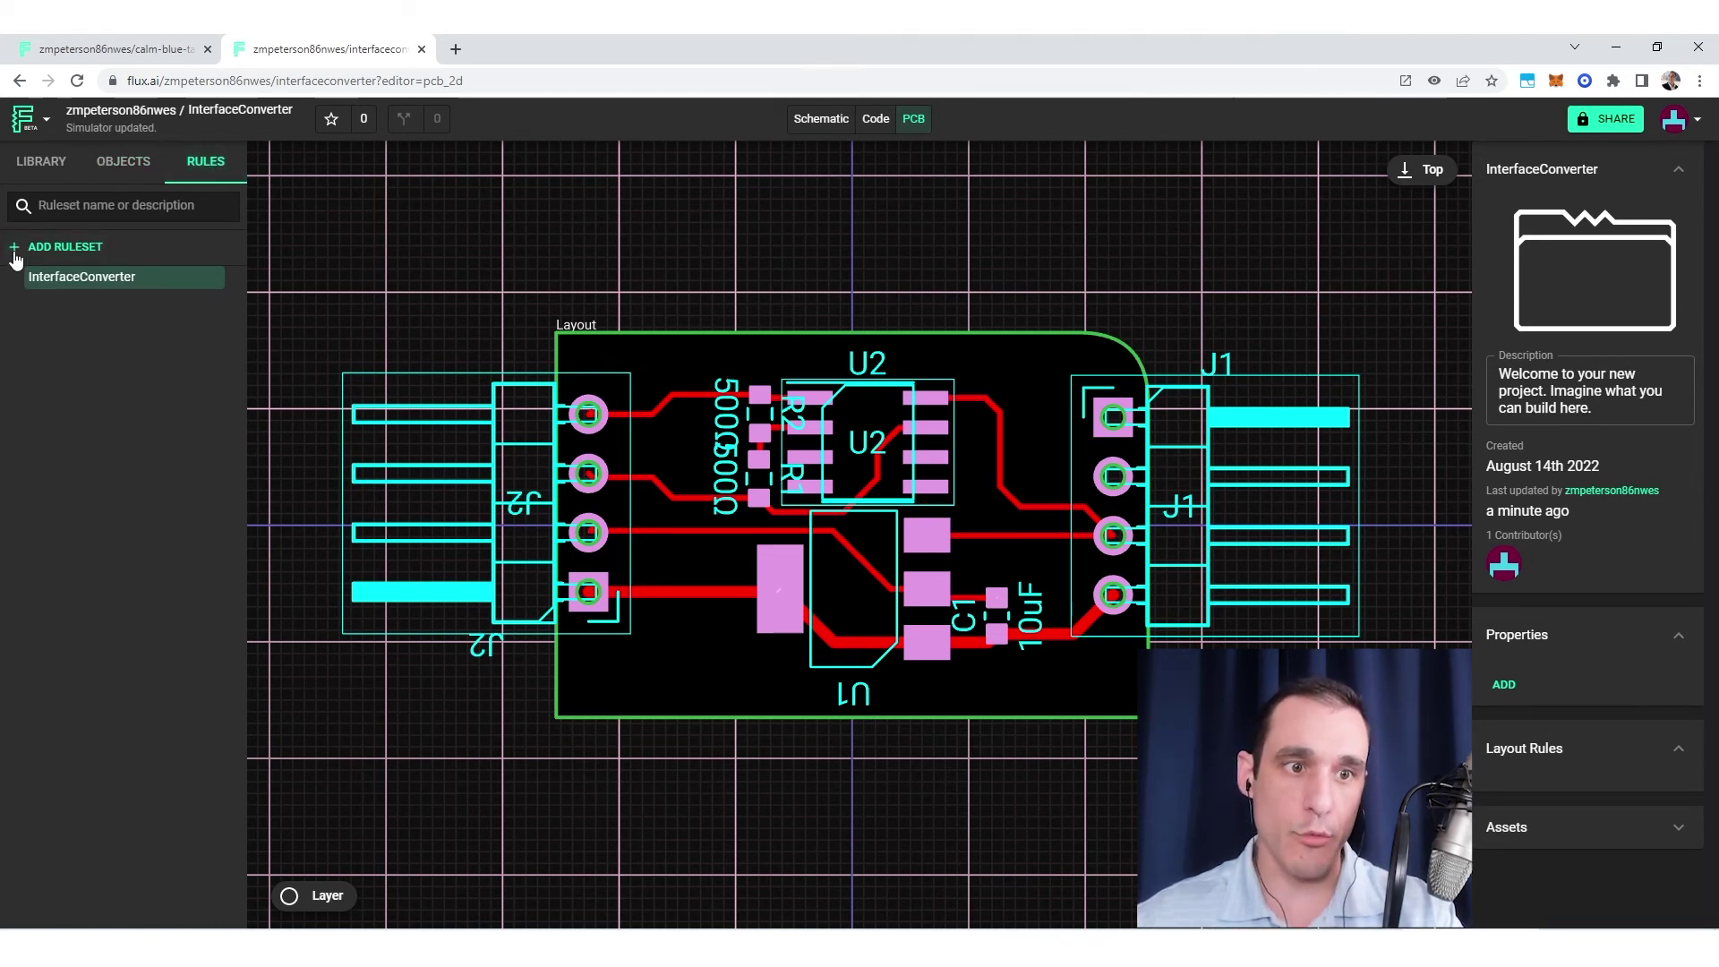
{"action": "left_click", "coordinate": [103, 304]}
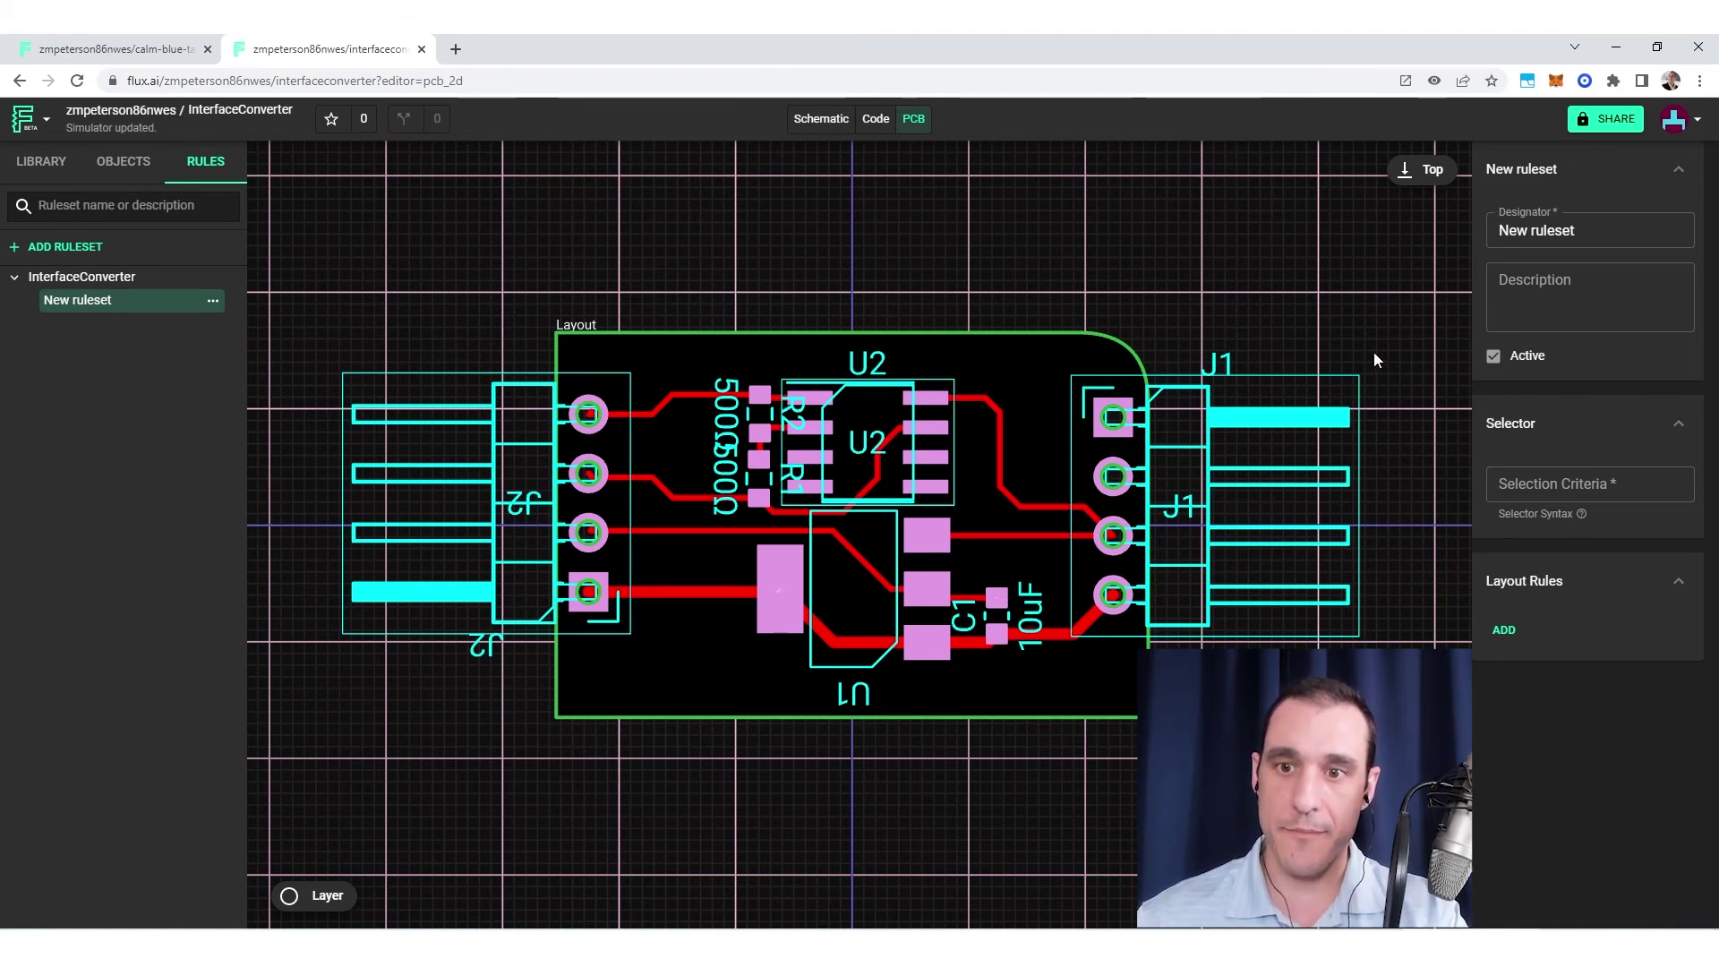
- Reopen New ruleset's settings and open the selector syntax documentation
{"action": "left_click", "coordinate": [1130, 253]}
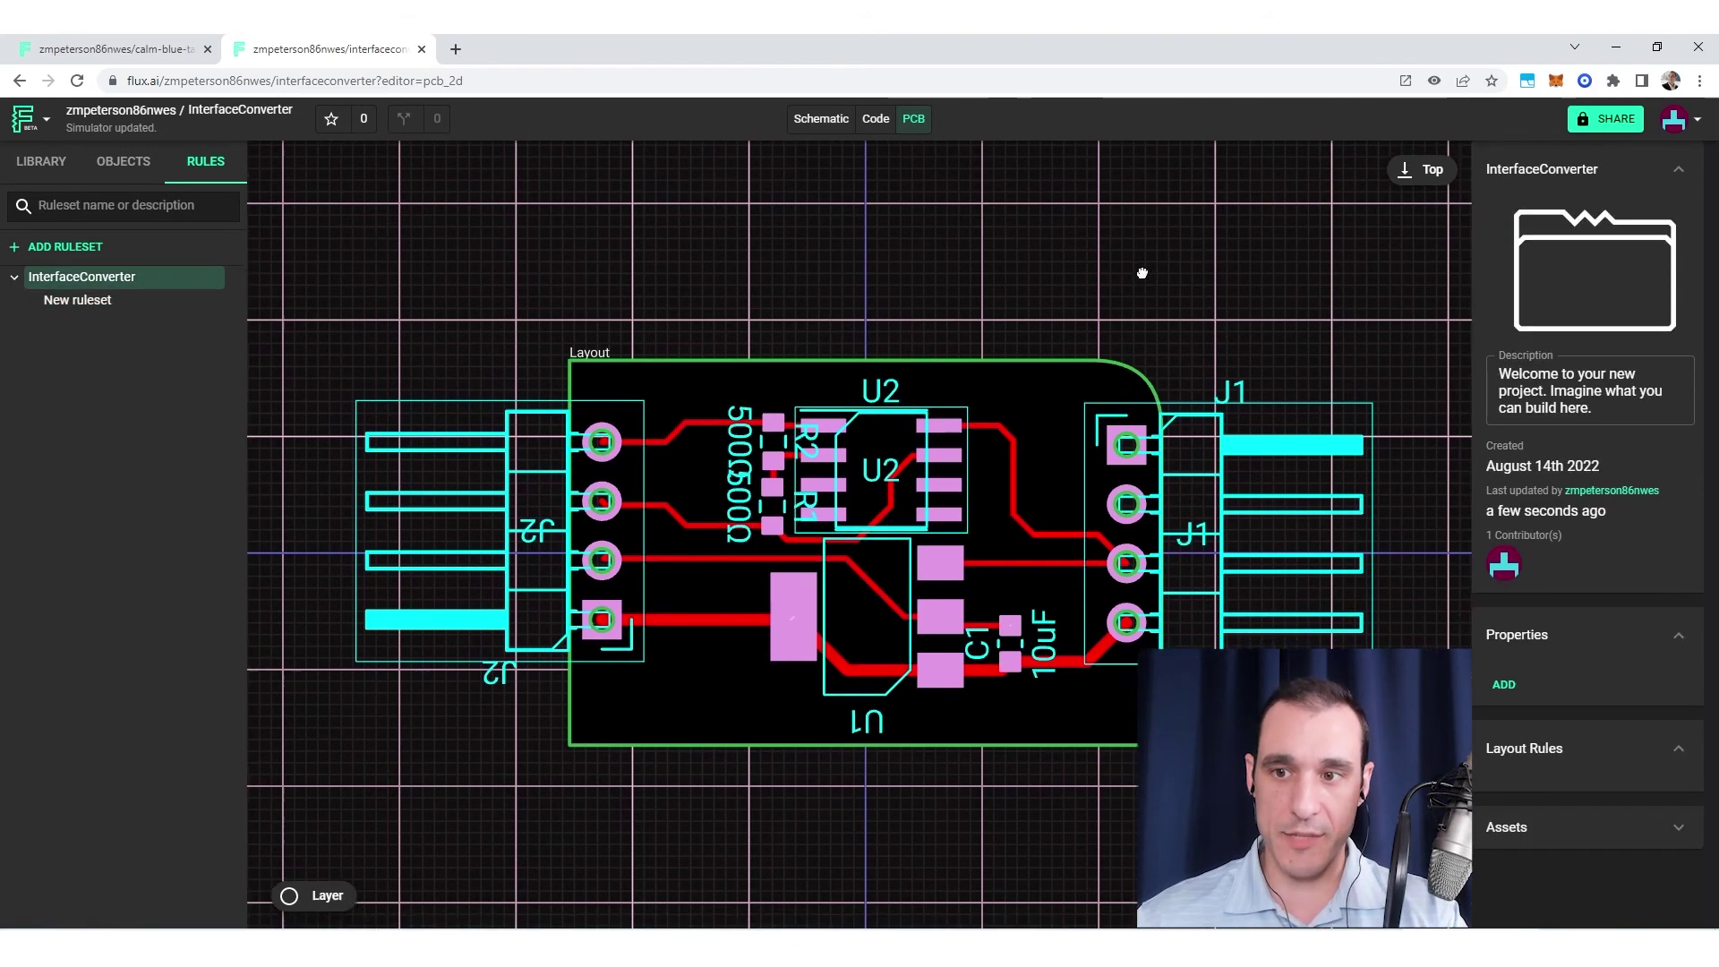
{"action": "left_click", "coordinate": [170, 303]}
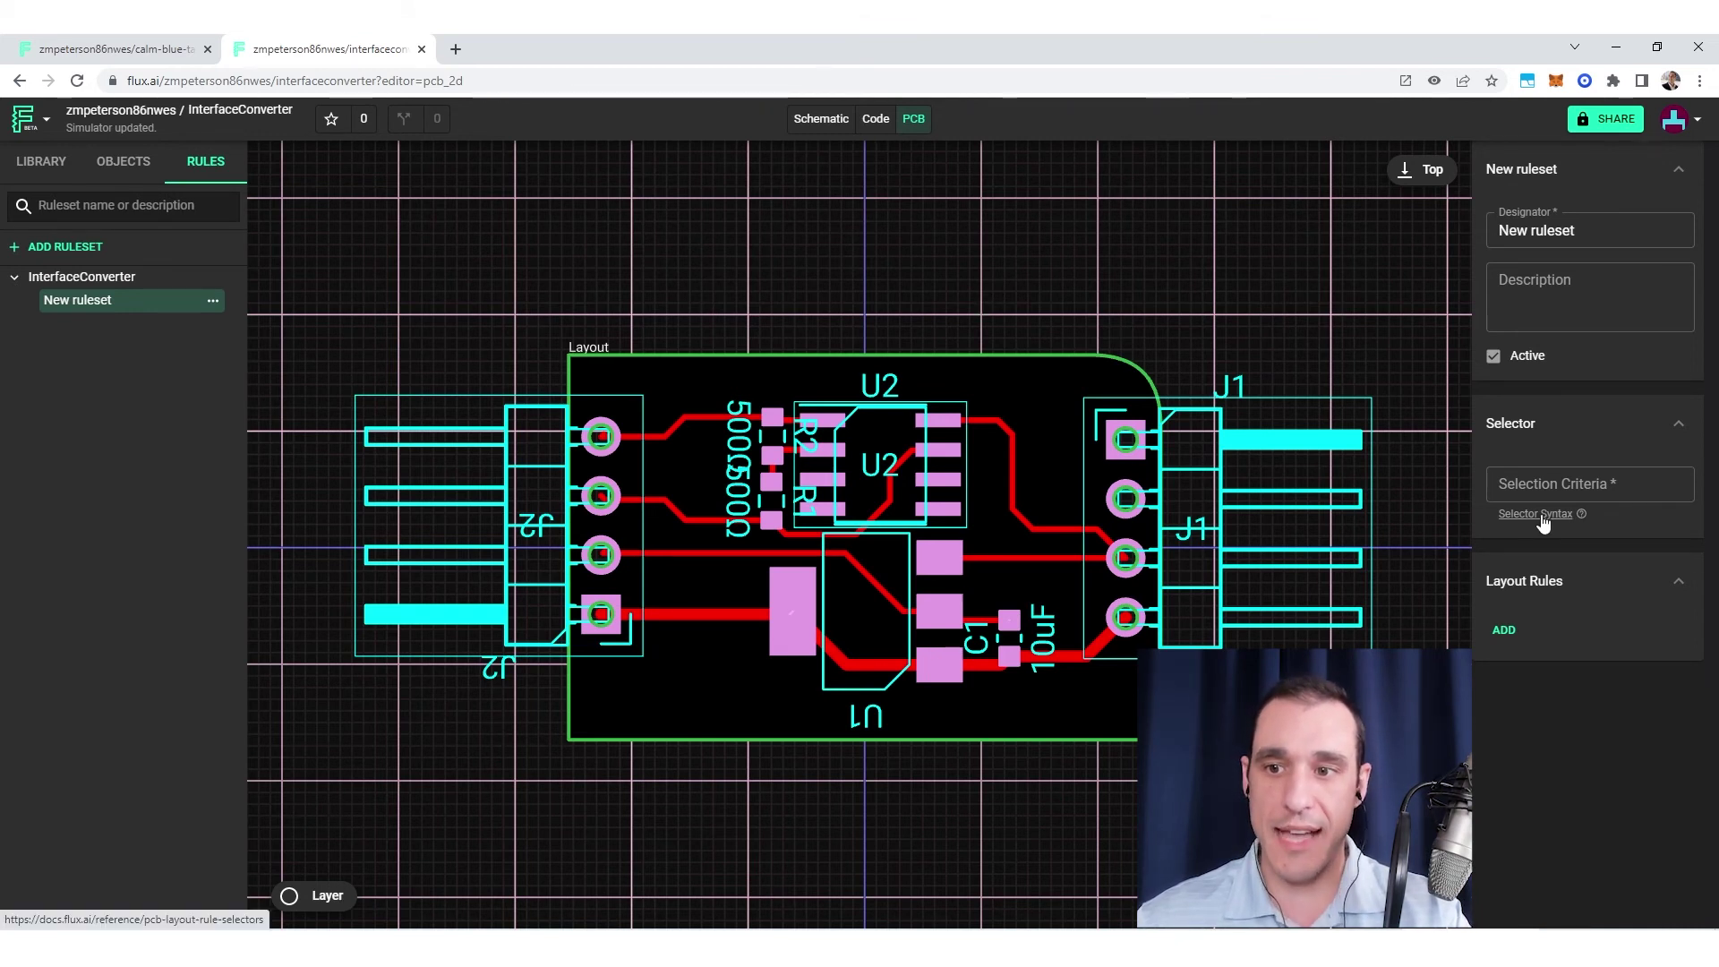
{"action": "left_click", "coordinate": [1539, 516]}
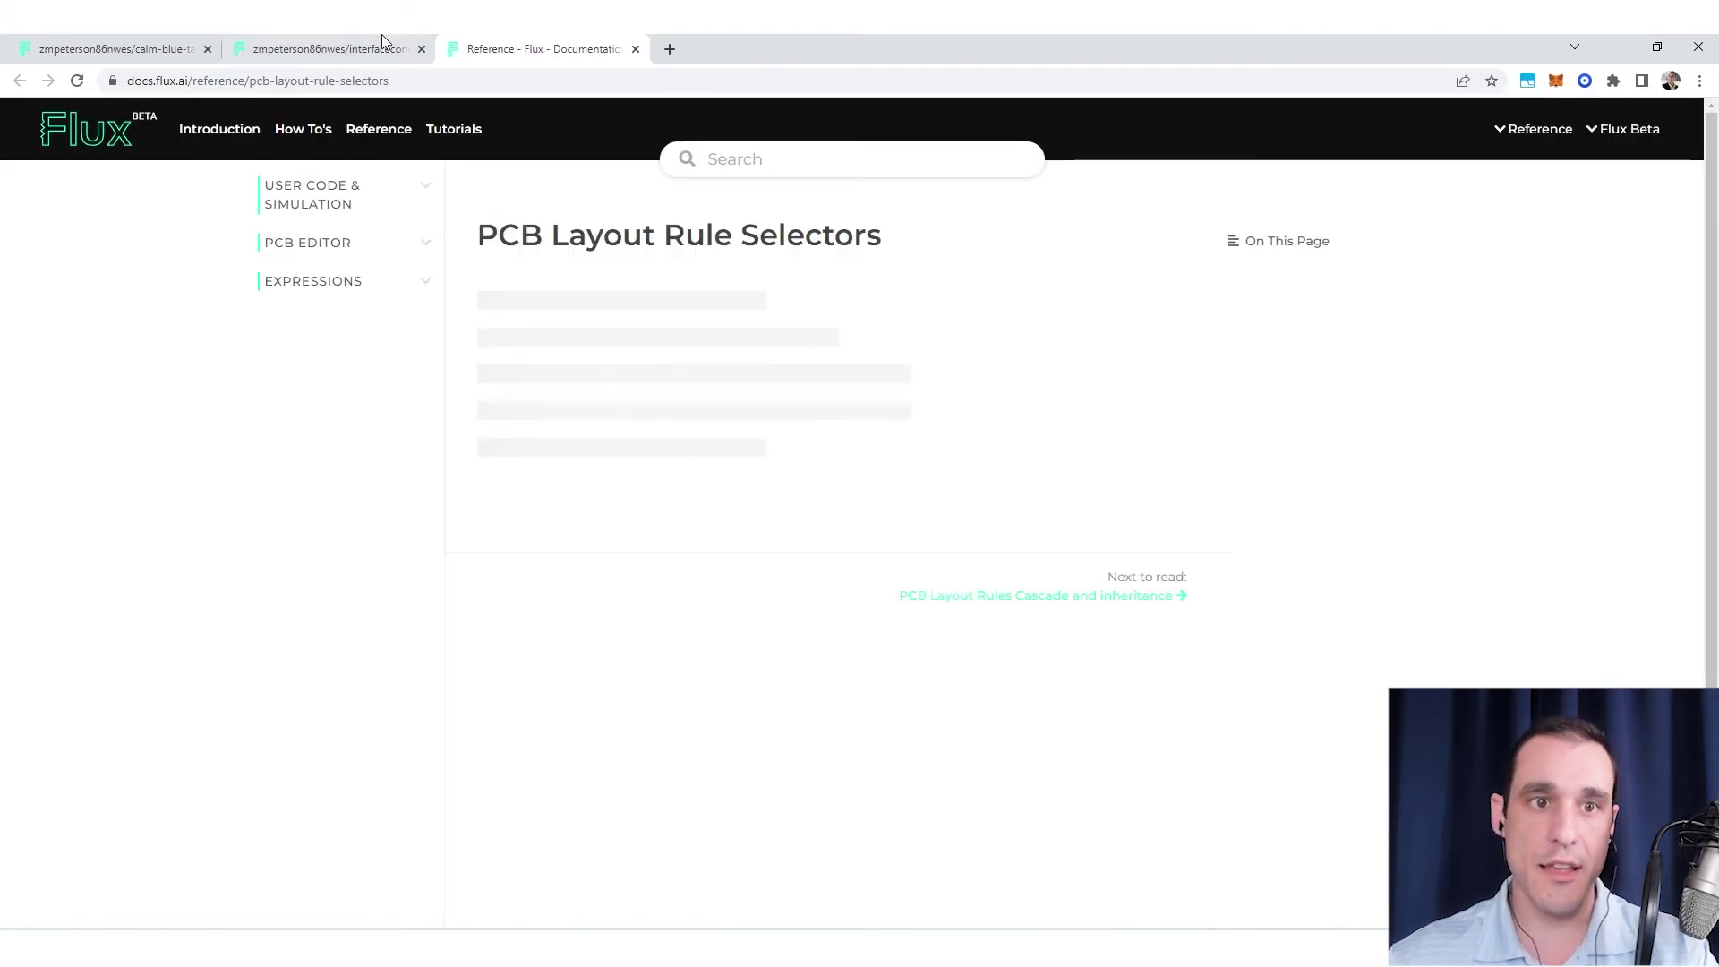
- Read the PCB Layout Rule Selectors docs page down to the Designator Selector section
{"action": "left_click", "coordinate": [358, 48]}
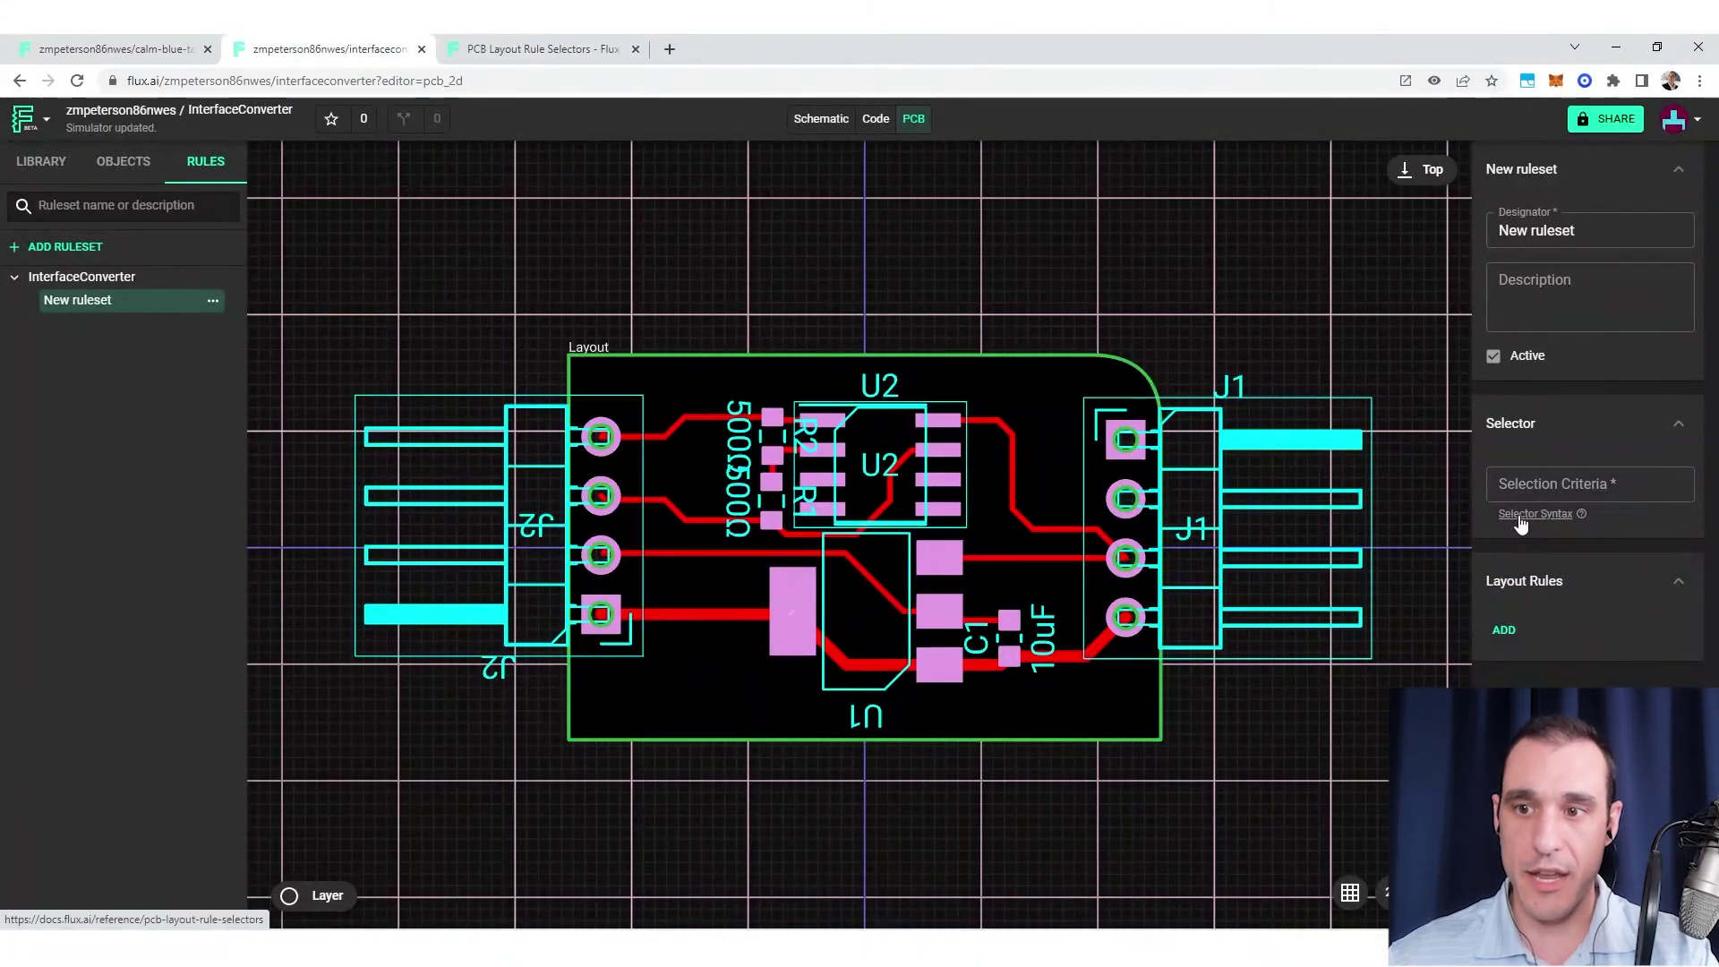
{"action": "left_click", "coordinate": [515, 46]}
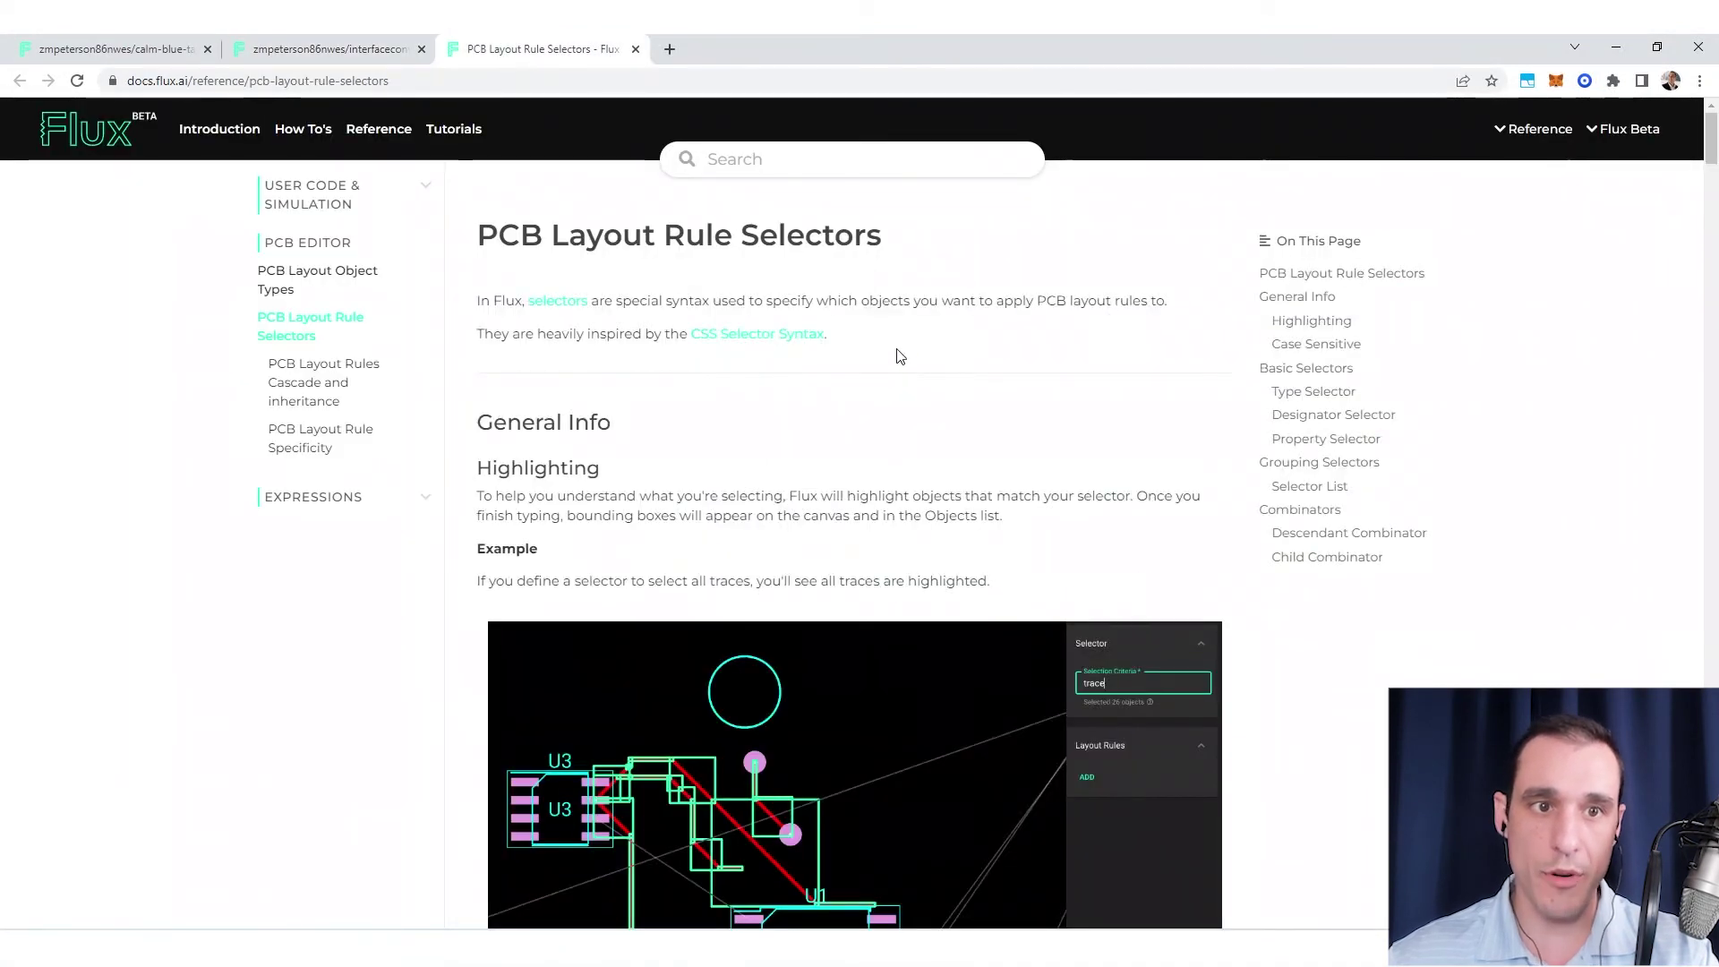
{"action": "scroll", "coordinate": [895, 352], "scroll_direction": "down", "scroll_amount": 5}
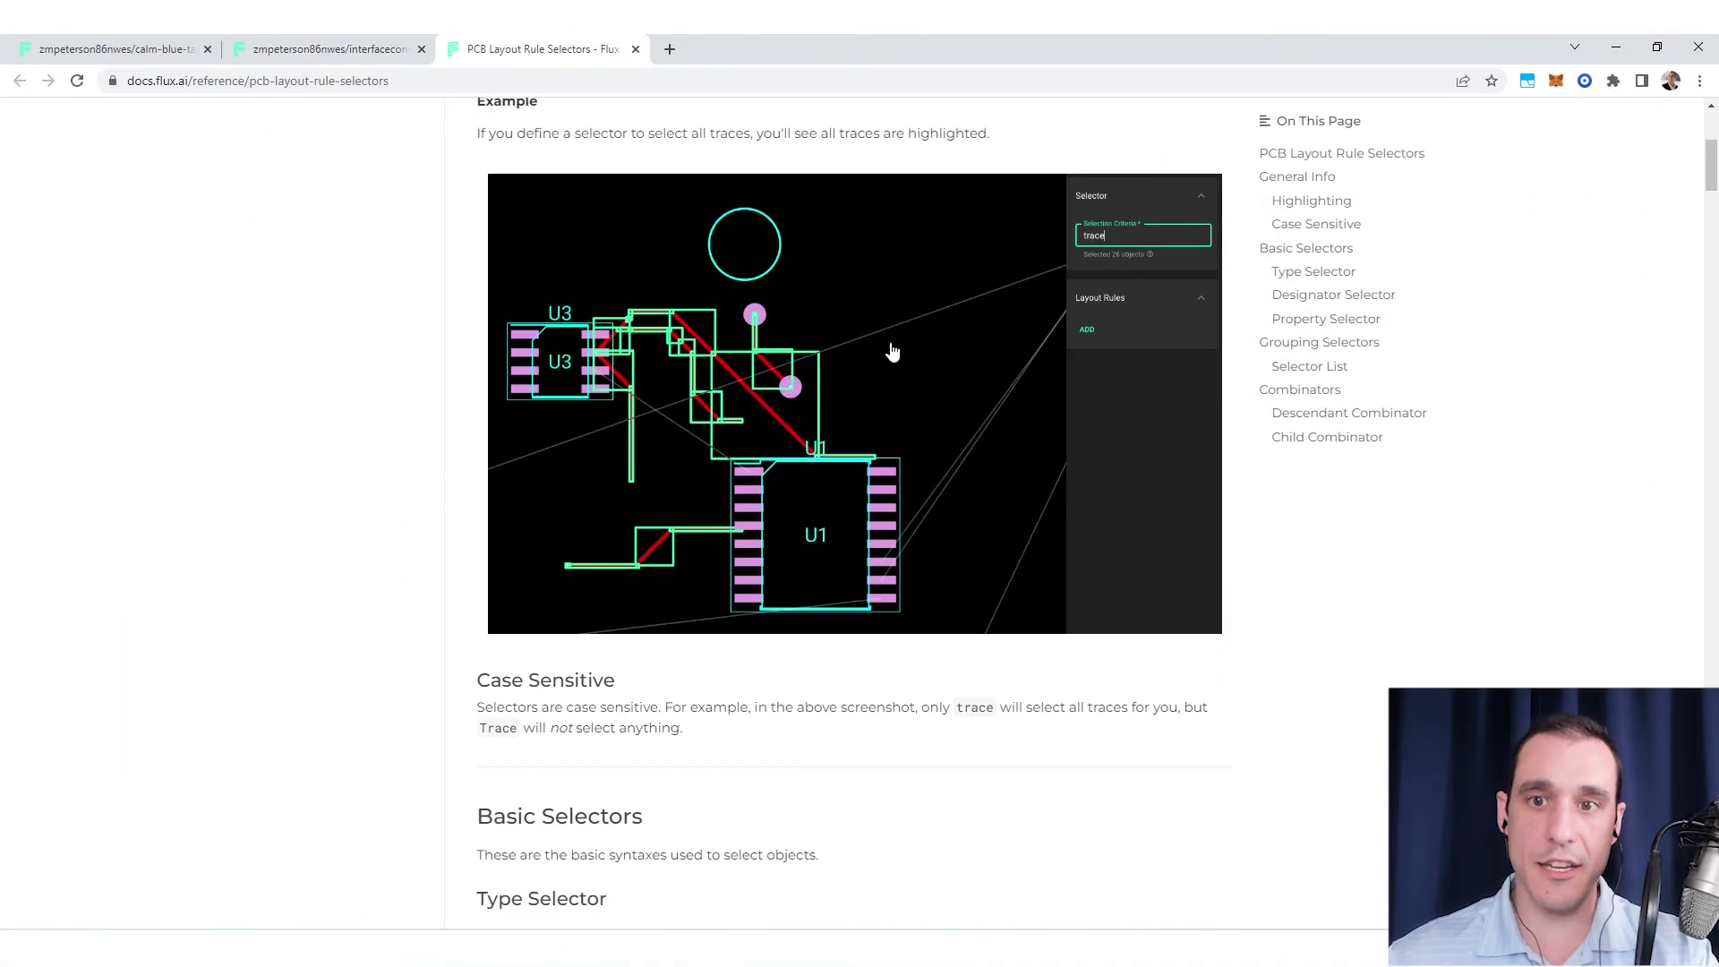
{"action": "scroll", "coordinate": [892, 352], "scroll_direction": "down", "scroll_amount": 2}
{"action": "scroll", "coordinate": [890, 353], "scroll_direction": "up", "scroll_amount": 3}
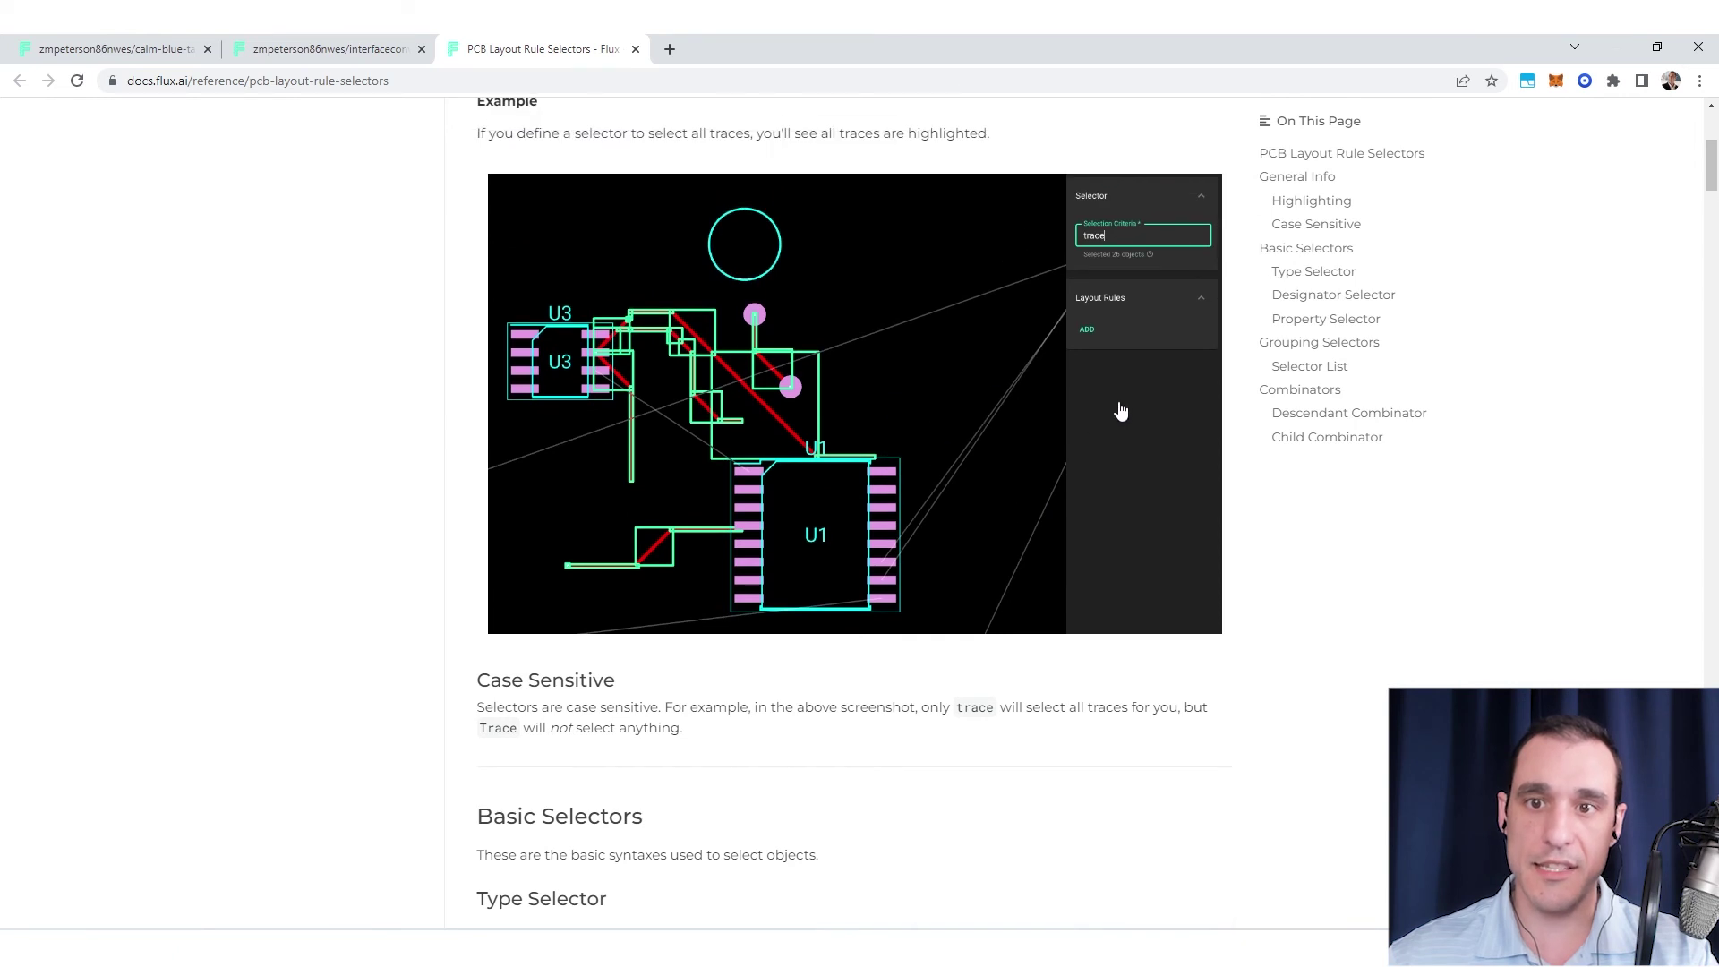
{"action": "scroll", "coordinate": [1103, 422], "scroll_direction": "up", "scroll_amount": 1}
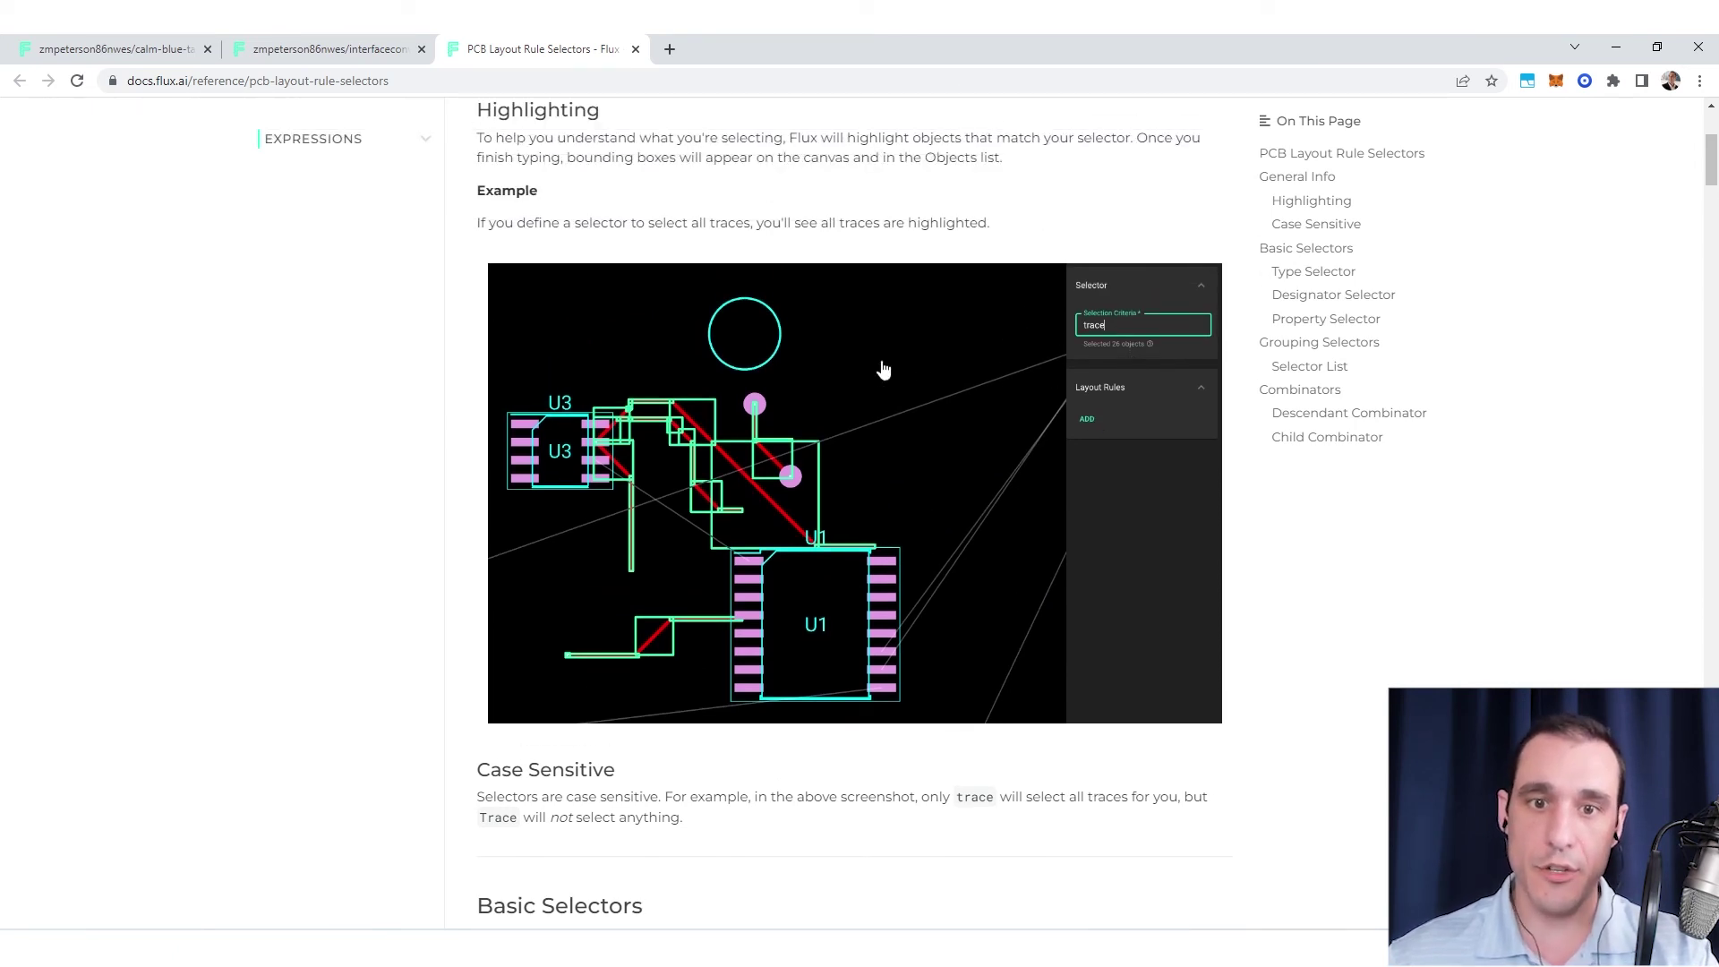
{"action": "scroll", "coordinate": [804, 663], "scroll_direction": "down", "scroll_amount": 4}
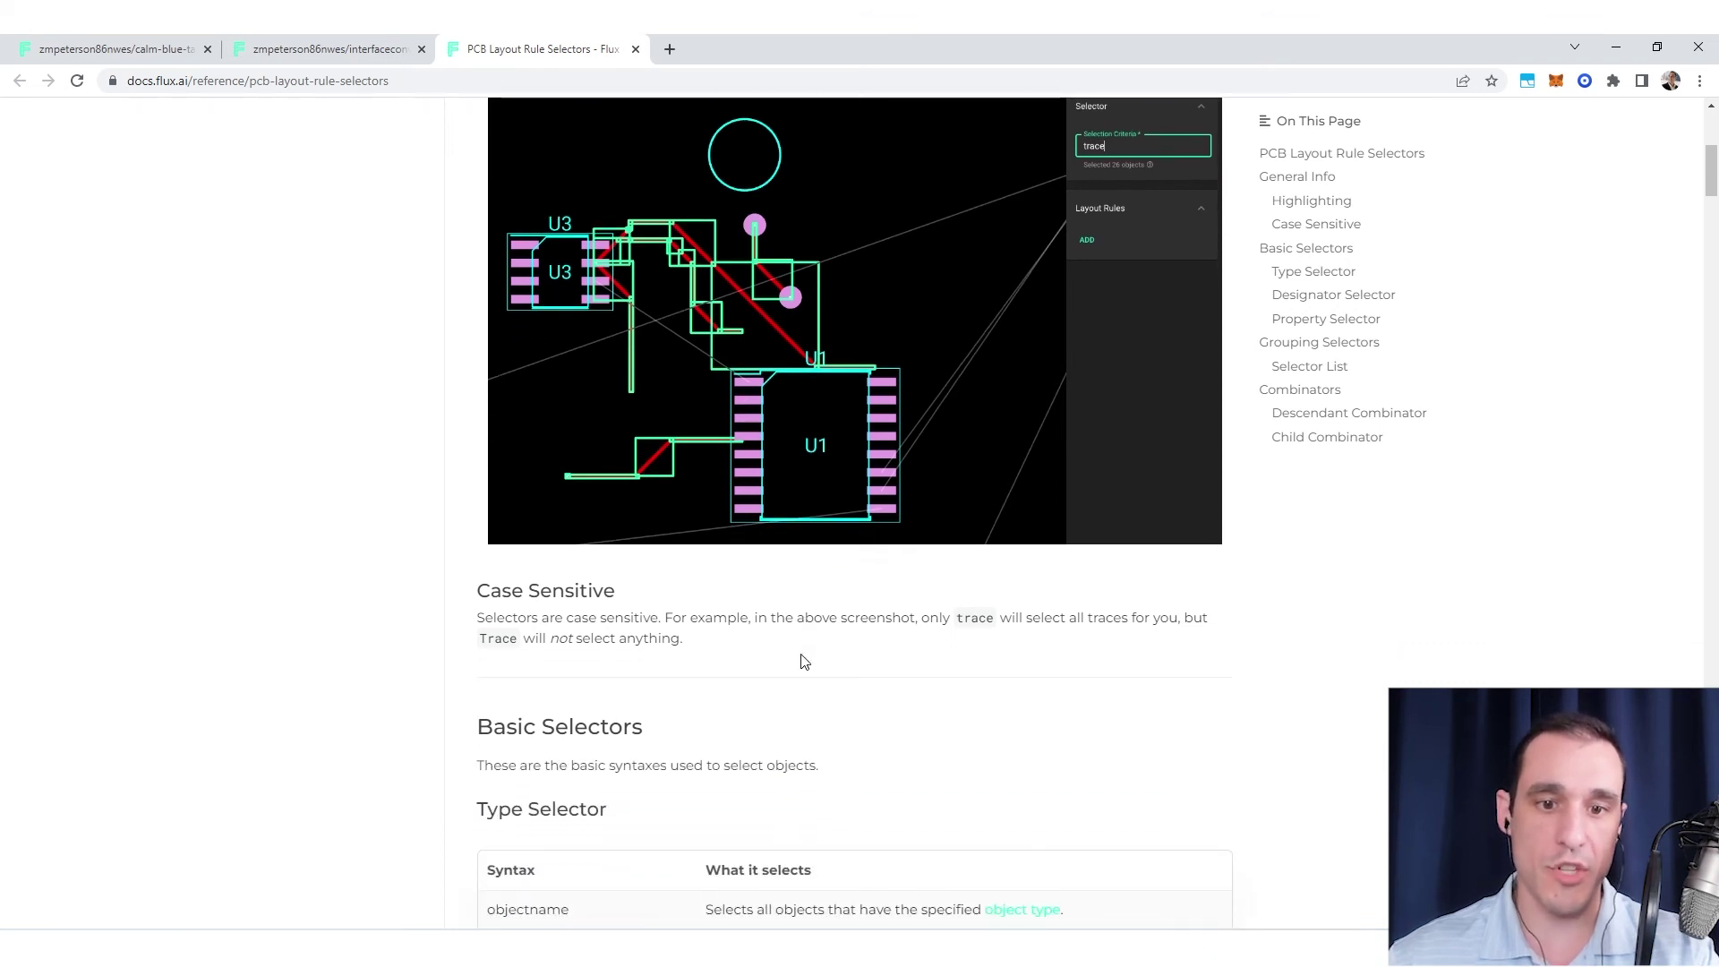
{"action": "scroll", "coordinate": [810, 661], "scroll_direction": "down", "scroll_amount": 10}
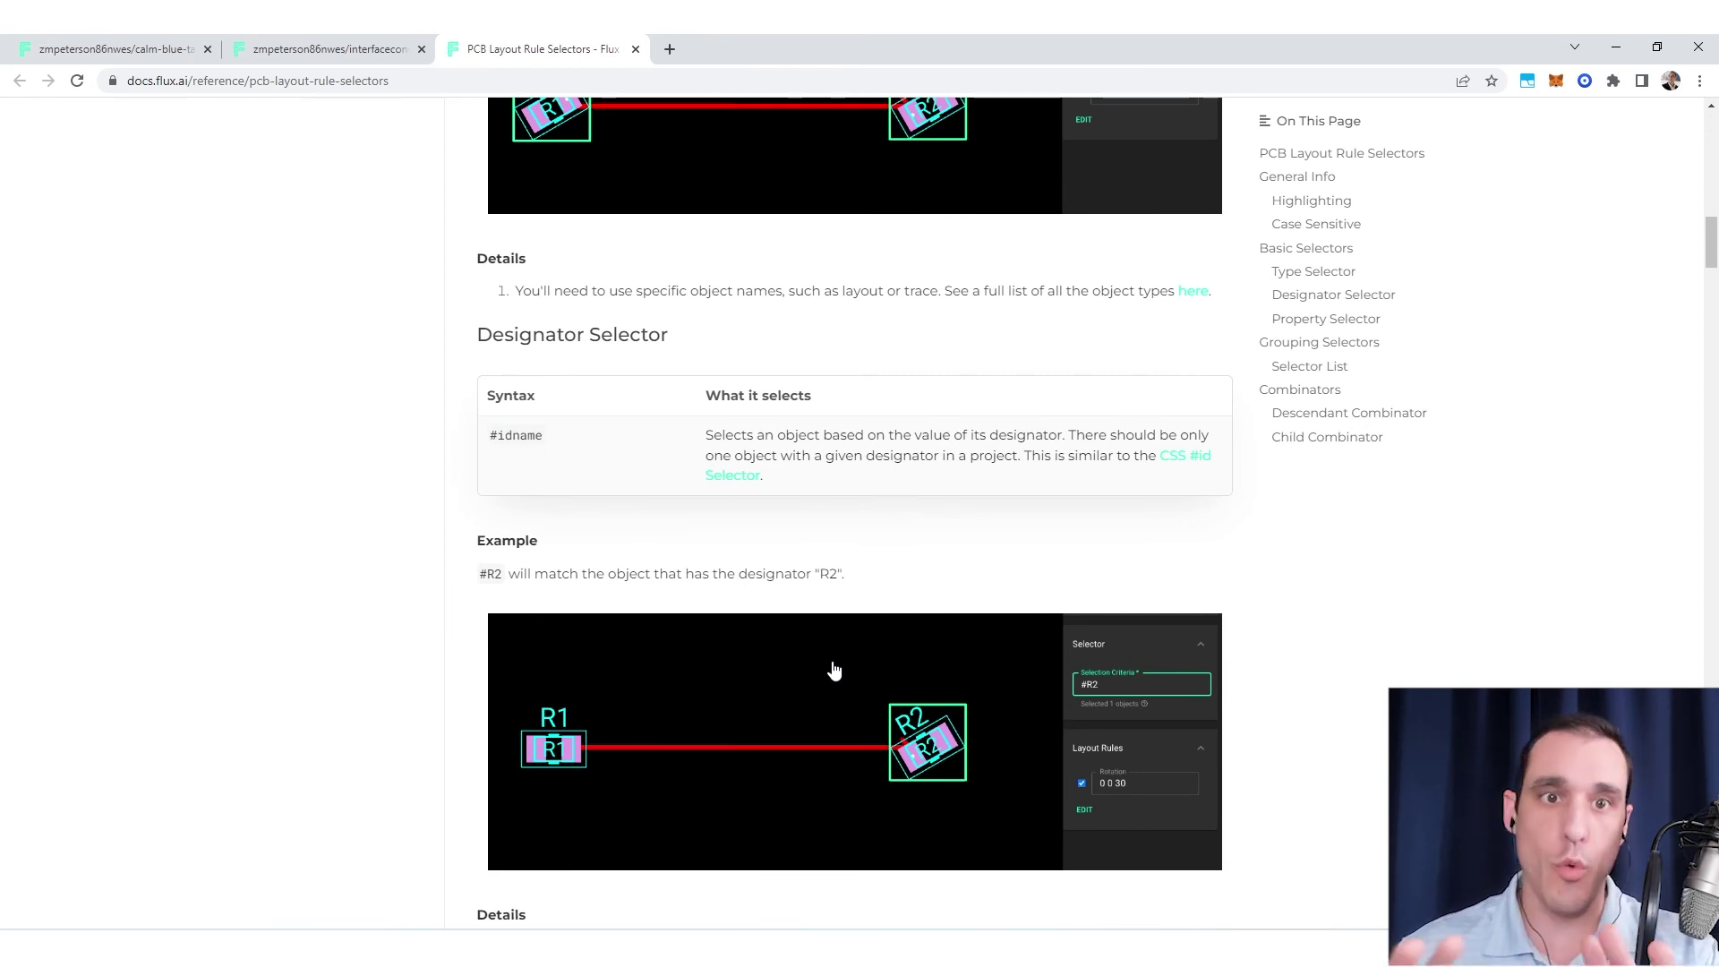
- Select the board's Layout object and browse its Add Layout Rule list of spacing and corner-radius rules
{"action": "left_click", "coordinate": [317, 37]}
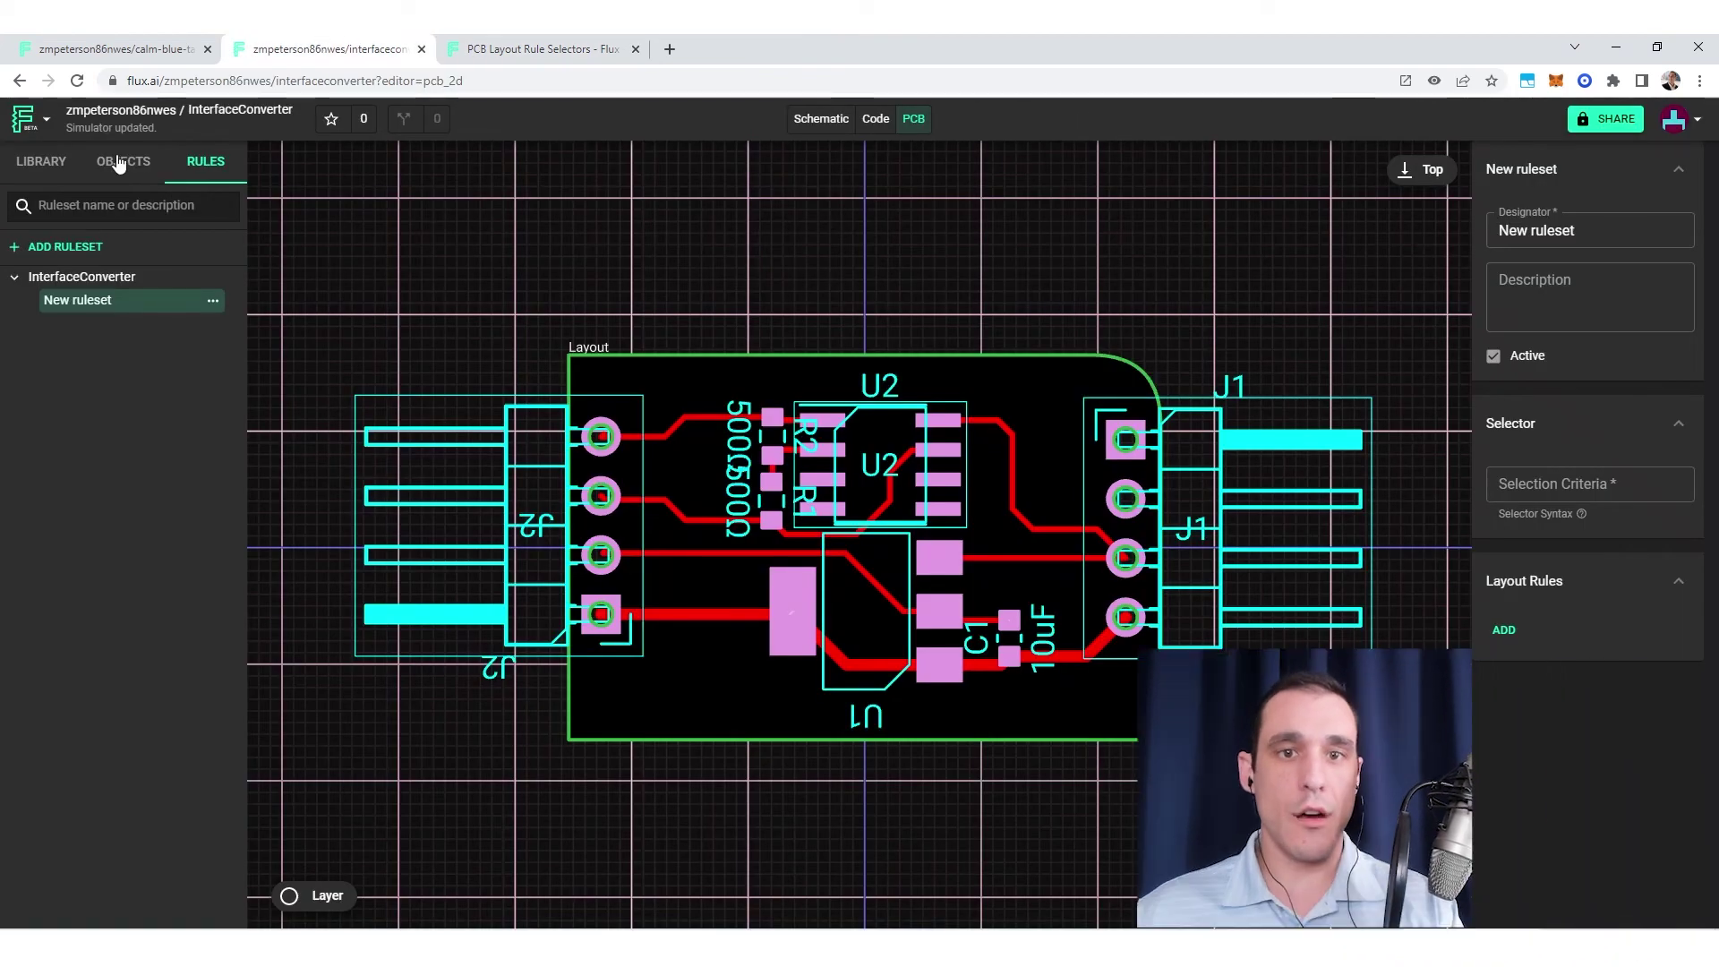
{"action": "left_click", "coordinate": [121, 163]}
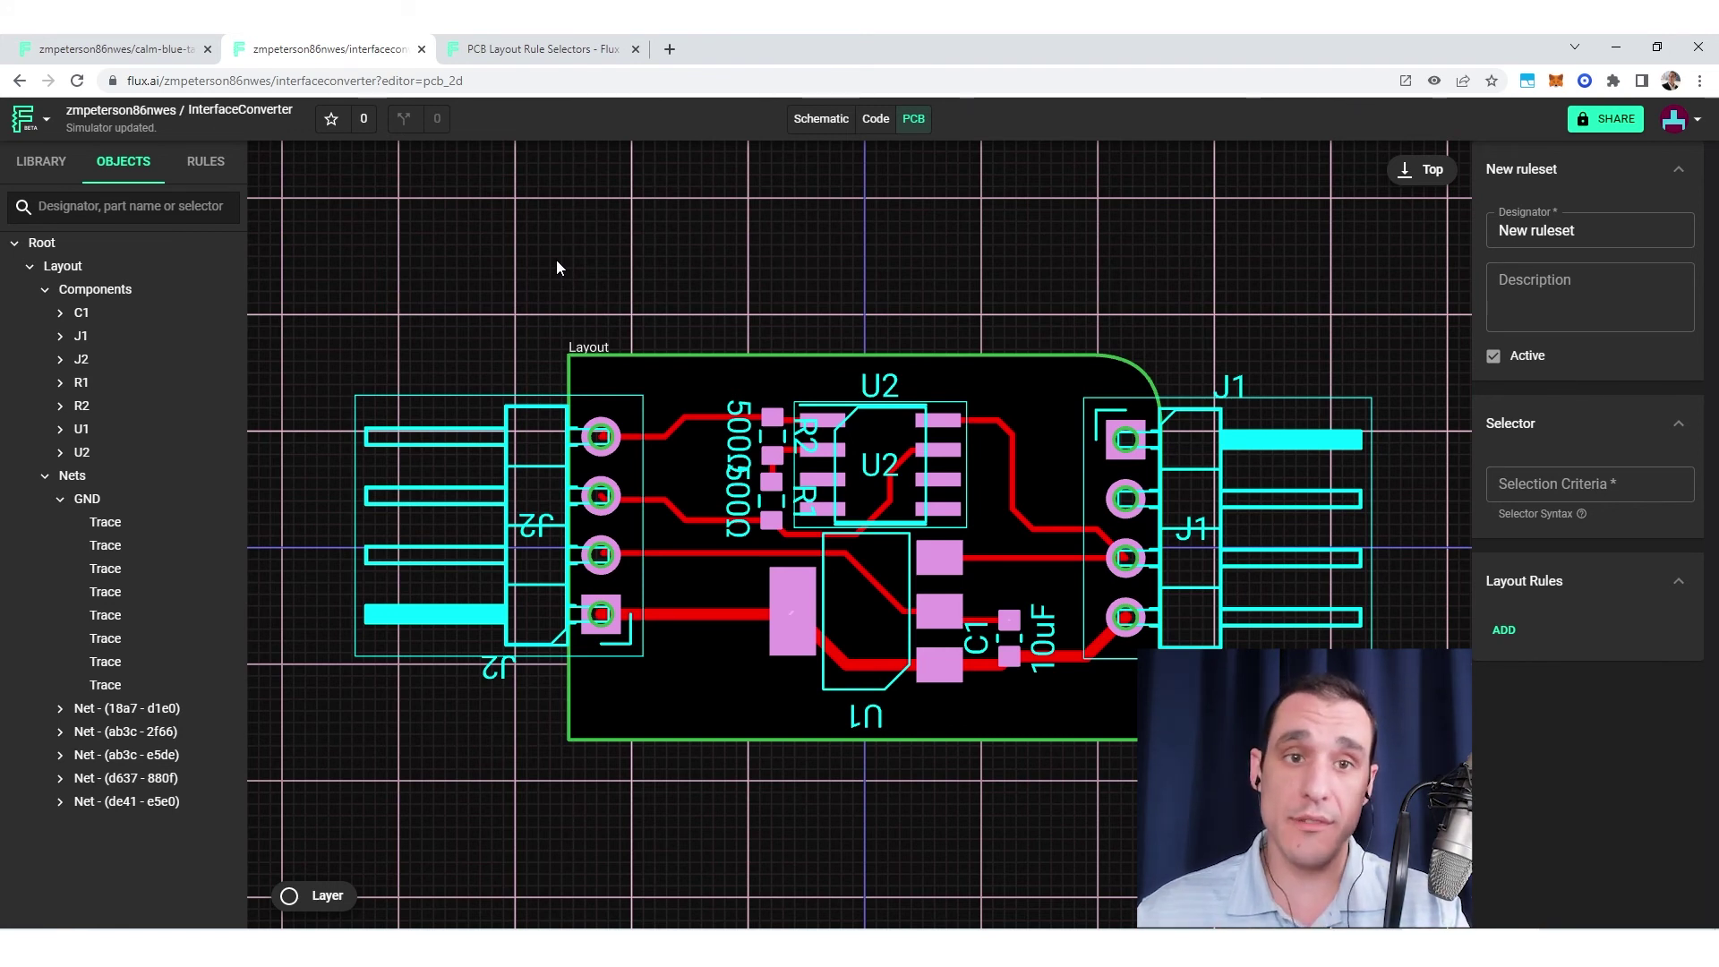
{"action": "left_click", "coordinate": [61, 266]}
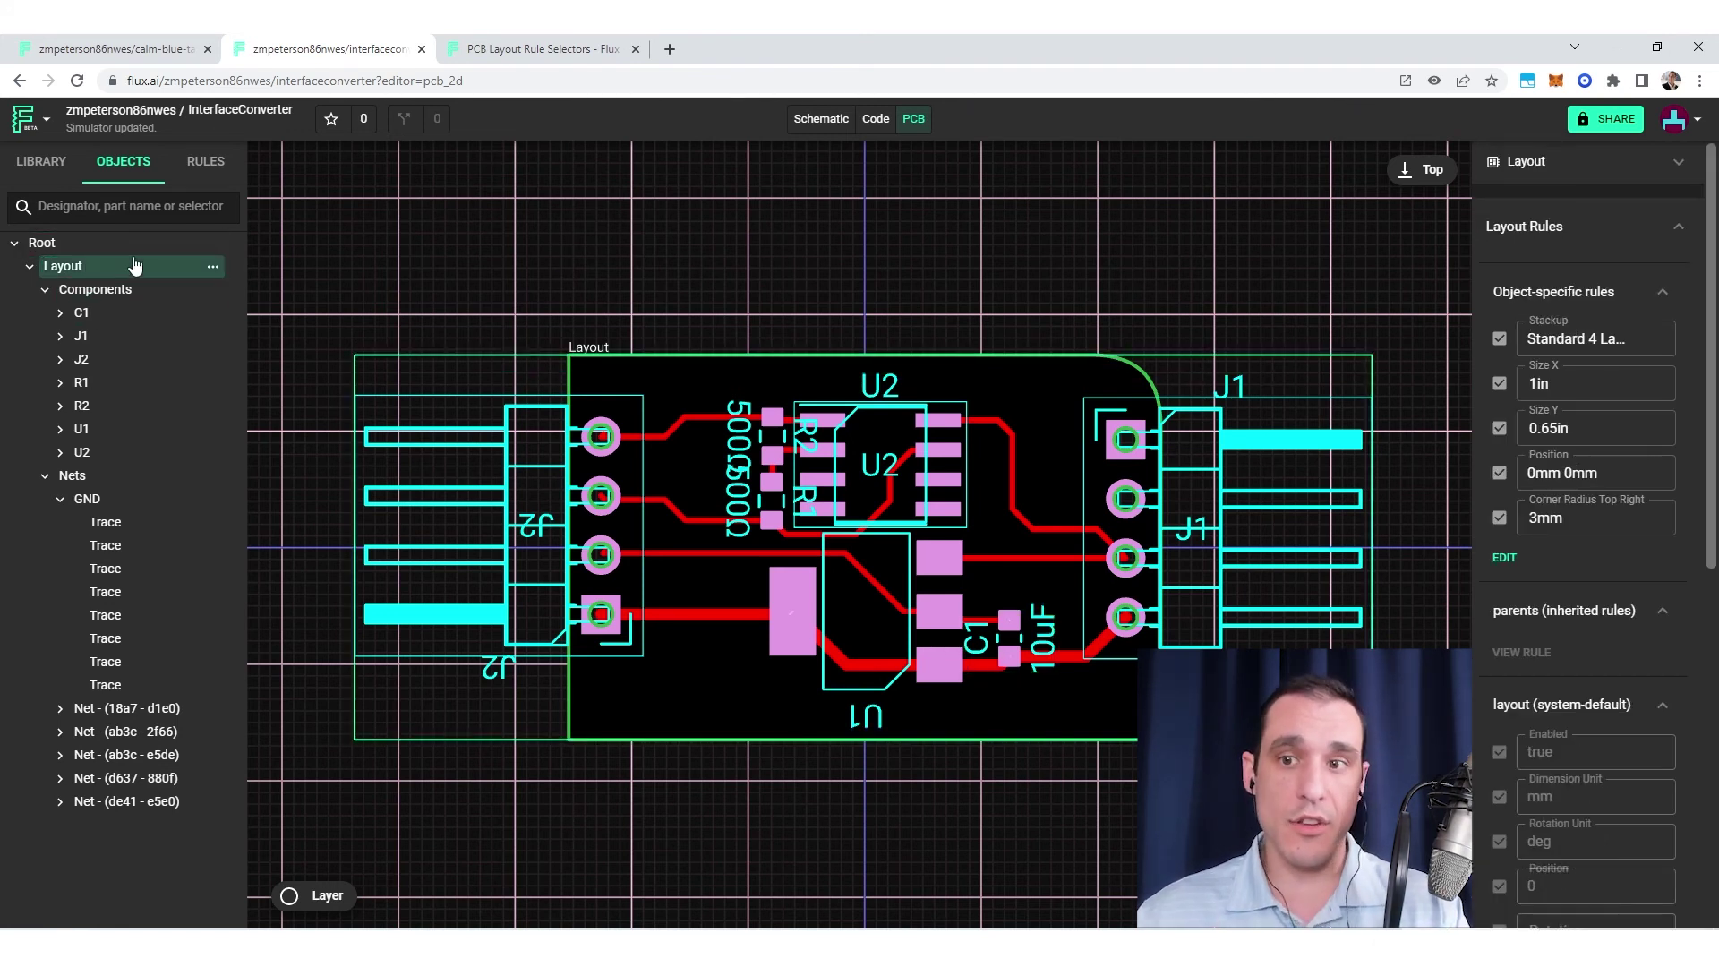
{"action": "left_click", "coordinate": [1505, 558]}
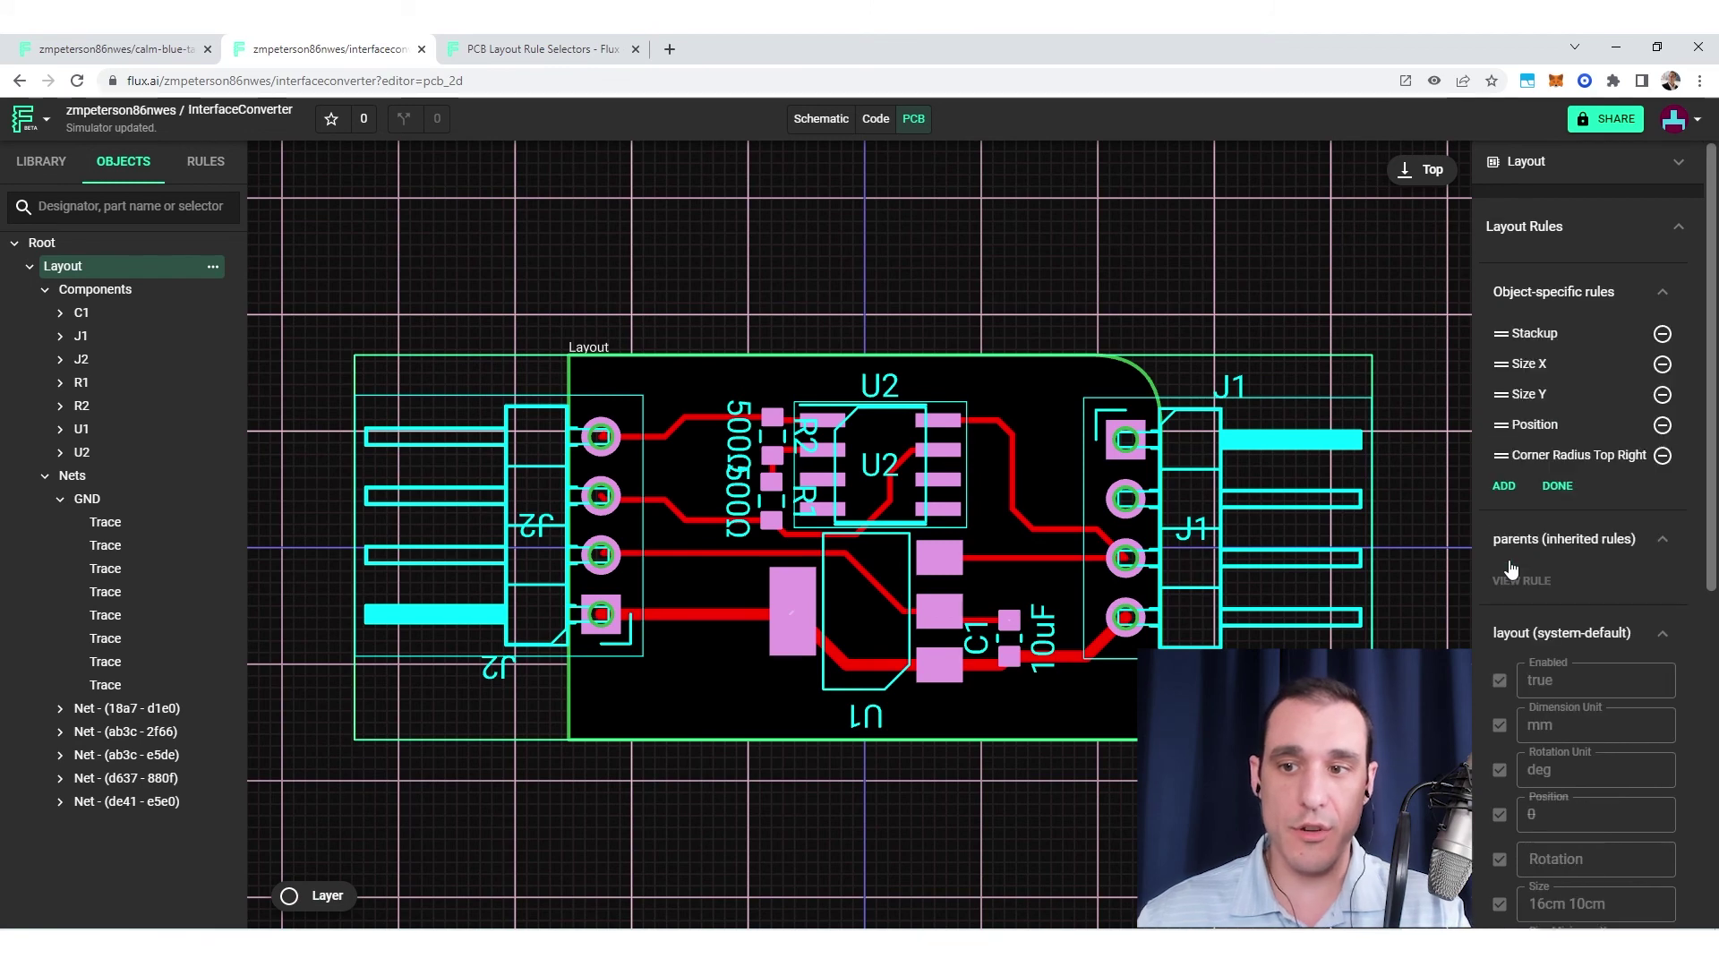
{"action": "left_click", "coordinate": [1504, 487]}
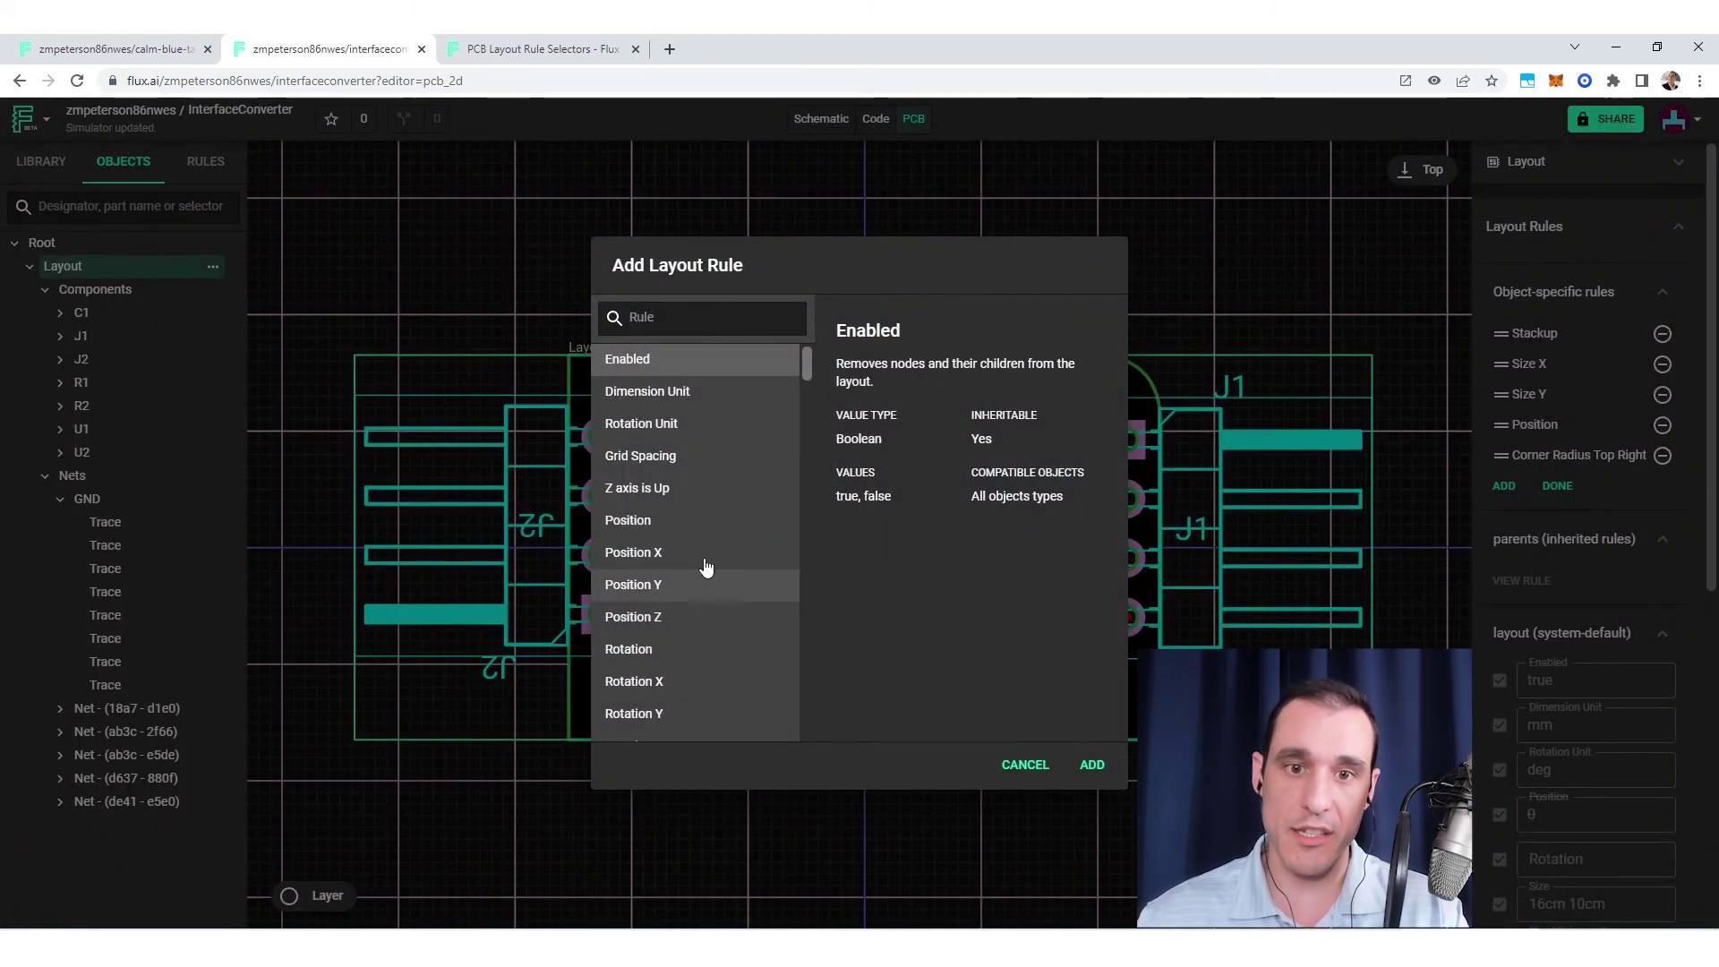
{"action": "scroll", "coordinate": [724, 493], "scroll_direction": "down", "scroll_amount": 5}
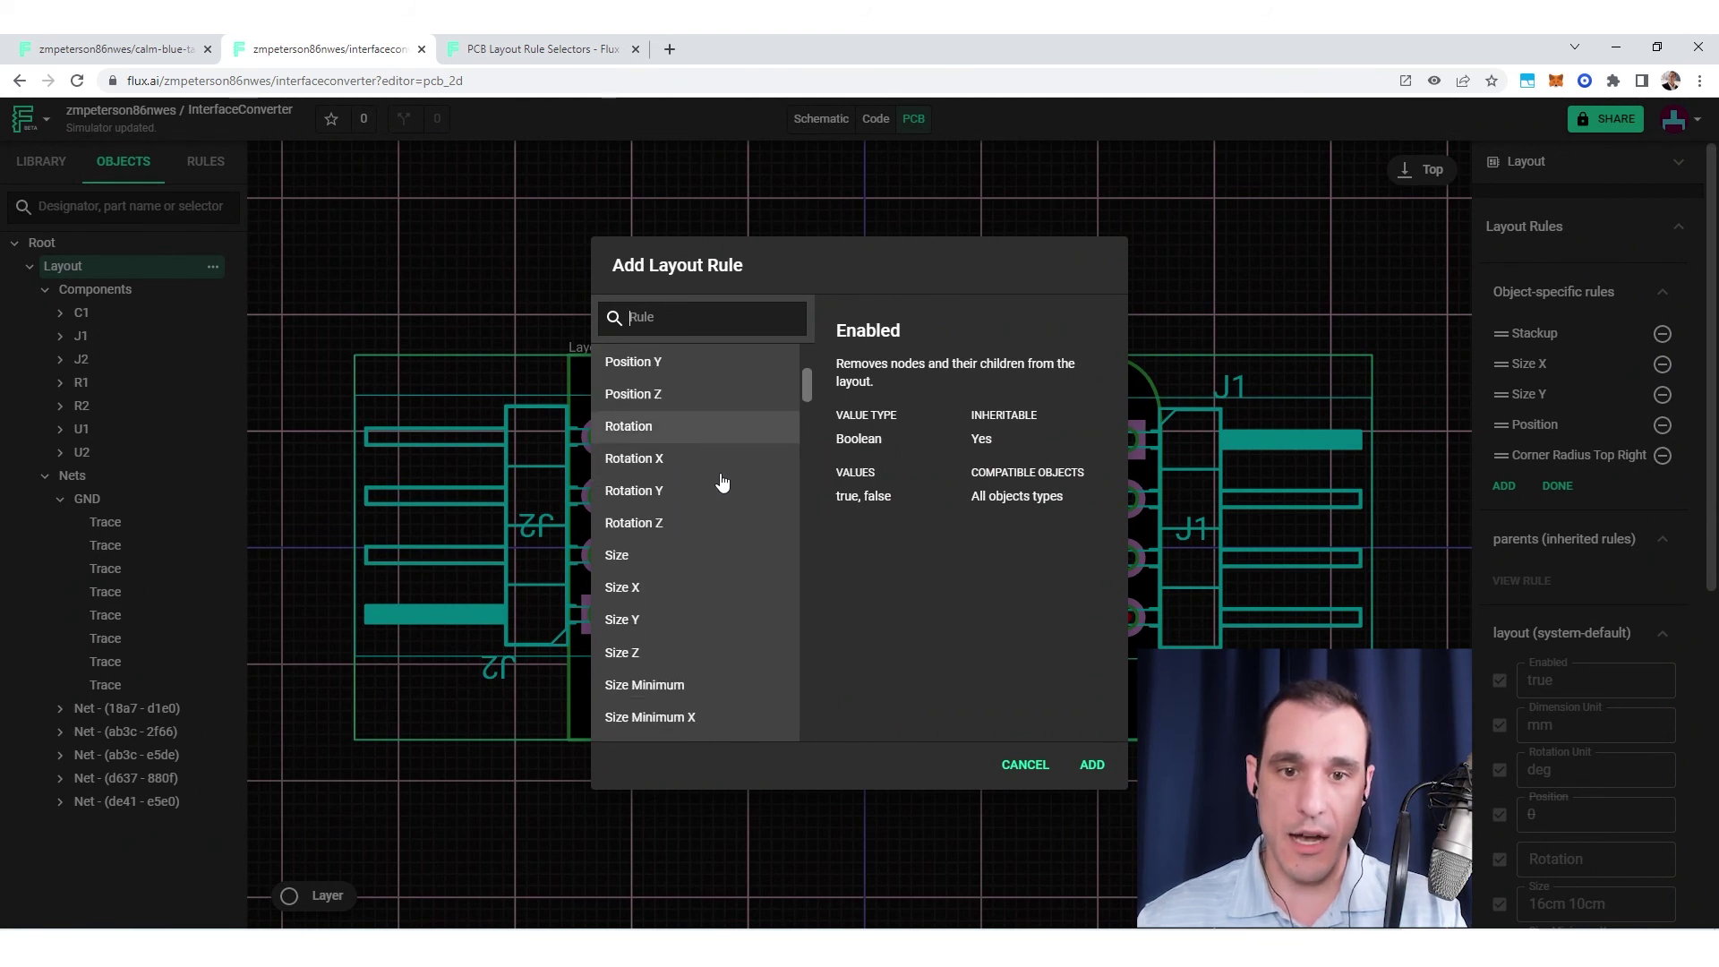
{"action": "scroll", "coordinate": [723, 483], "scroll_direction": "down", "scroll_amount": 8}
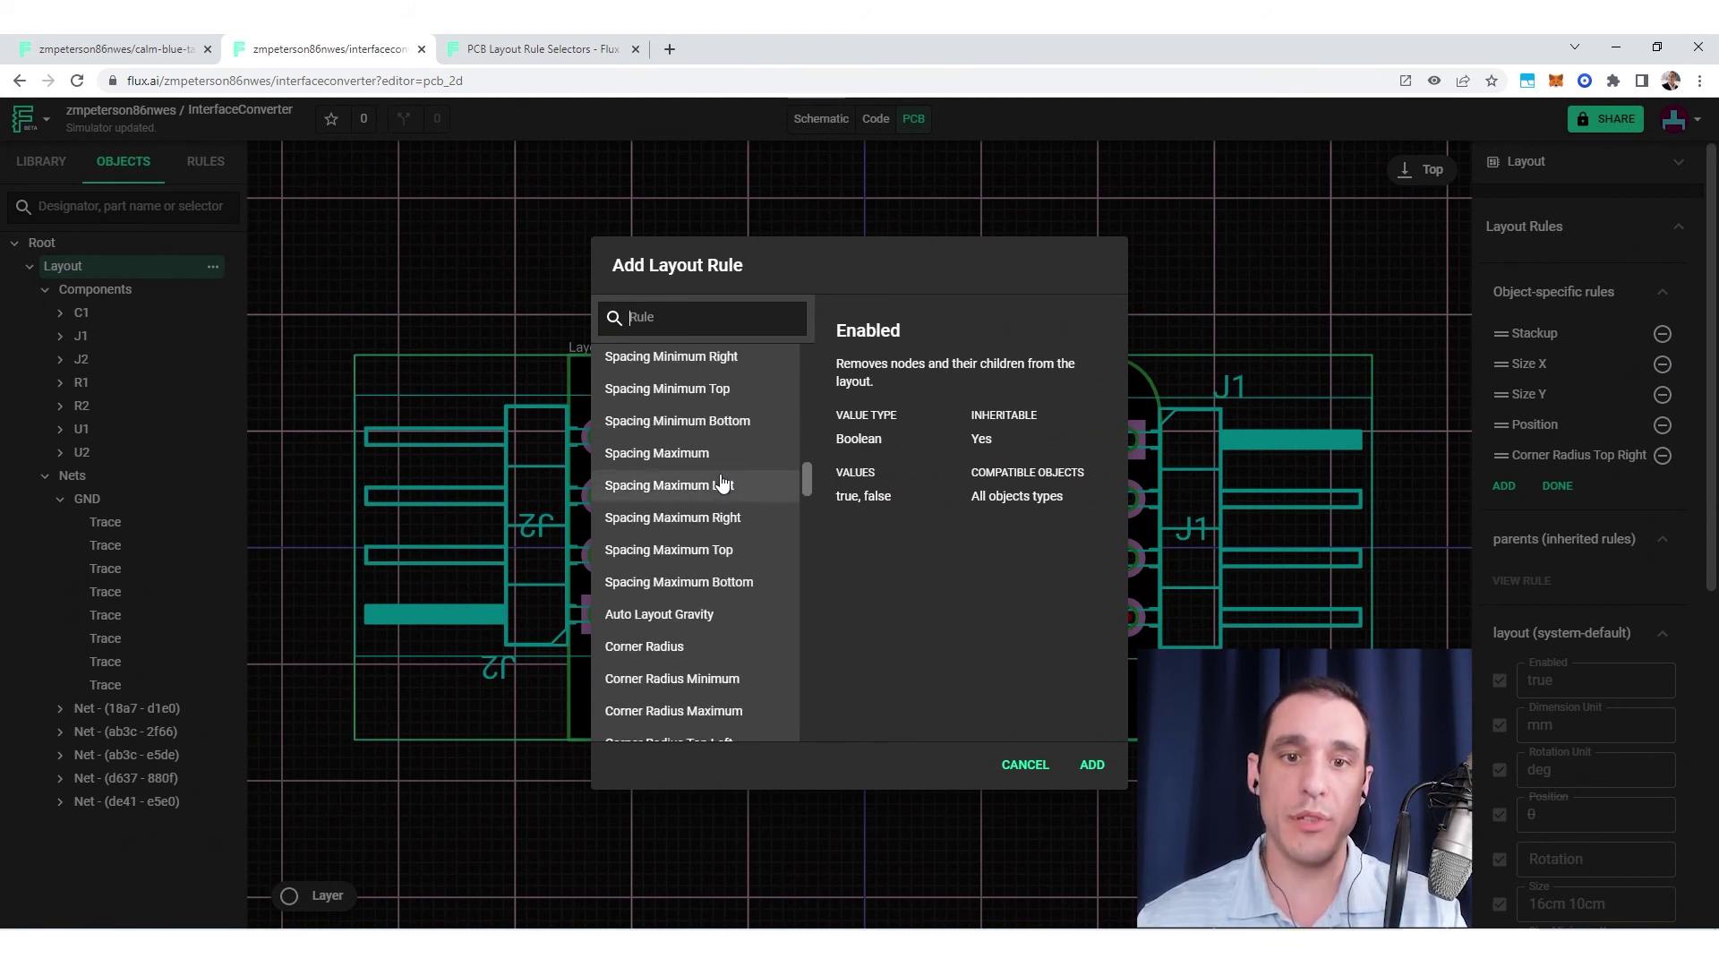